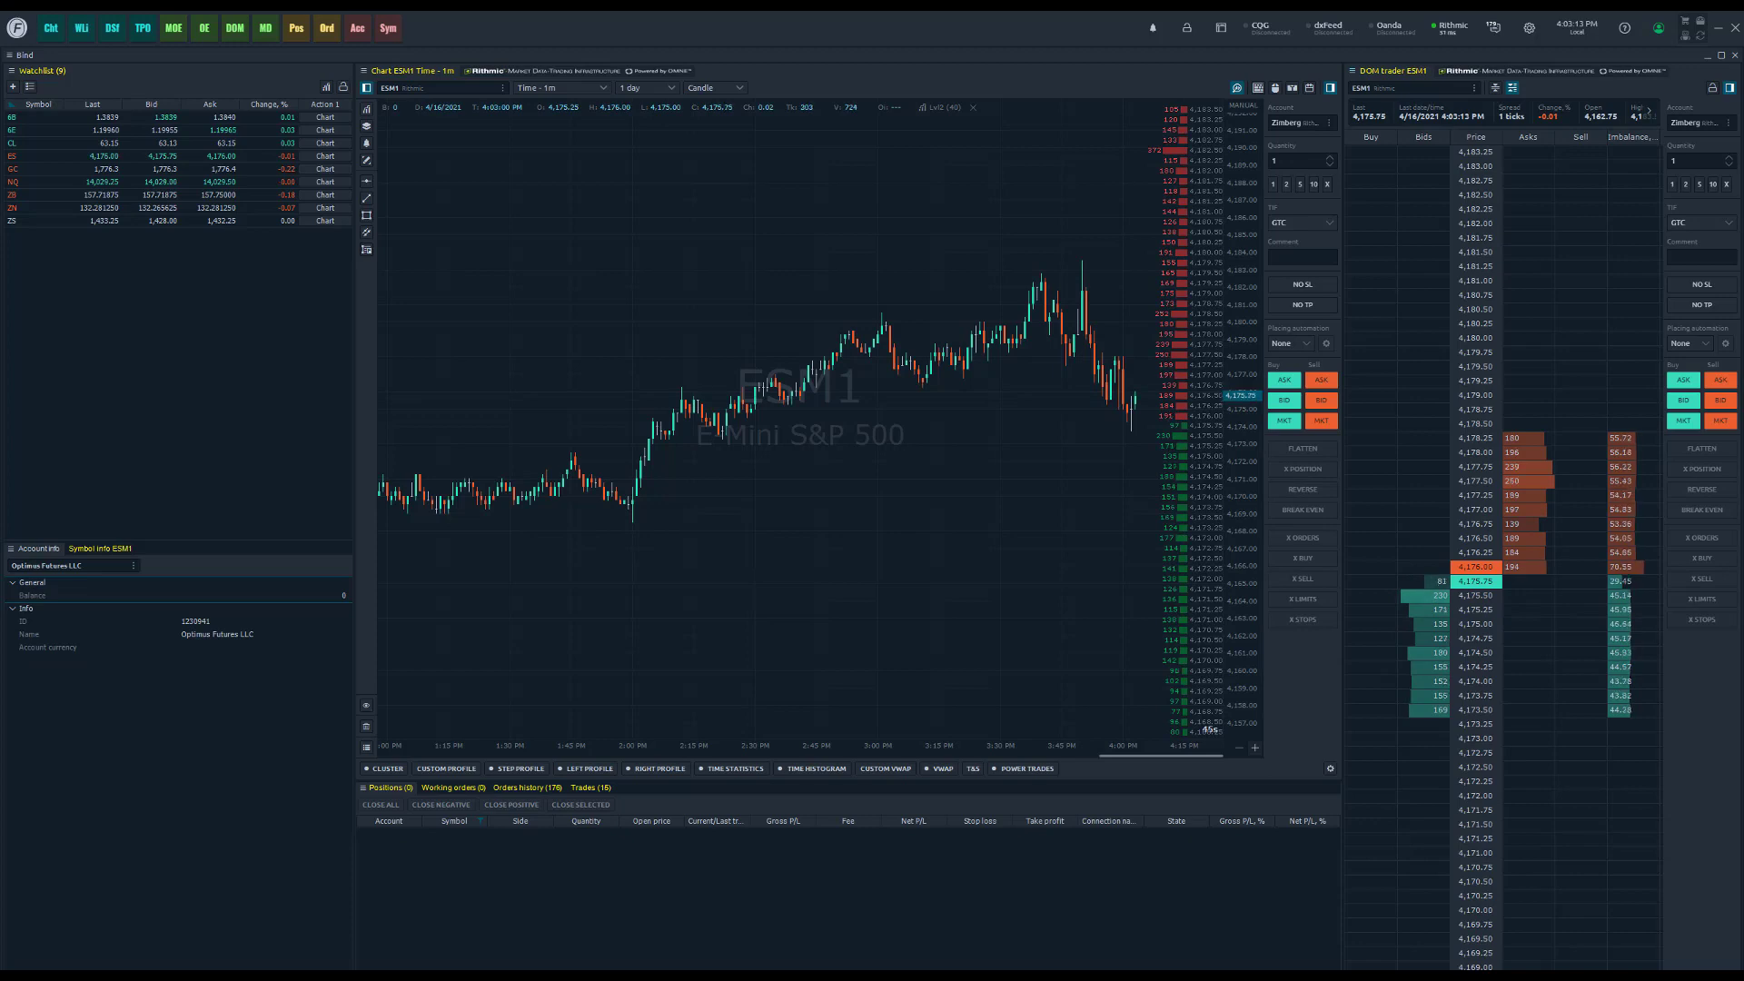
Step: Open Optimus Flow's main menu from the F logo to list the panel groups
{"action": "left_click", "coordinate": [18, 32]}
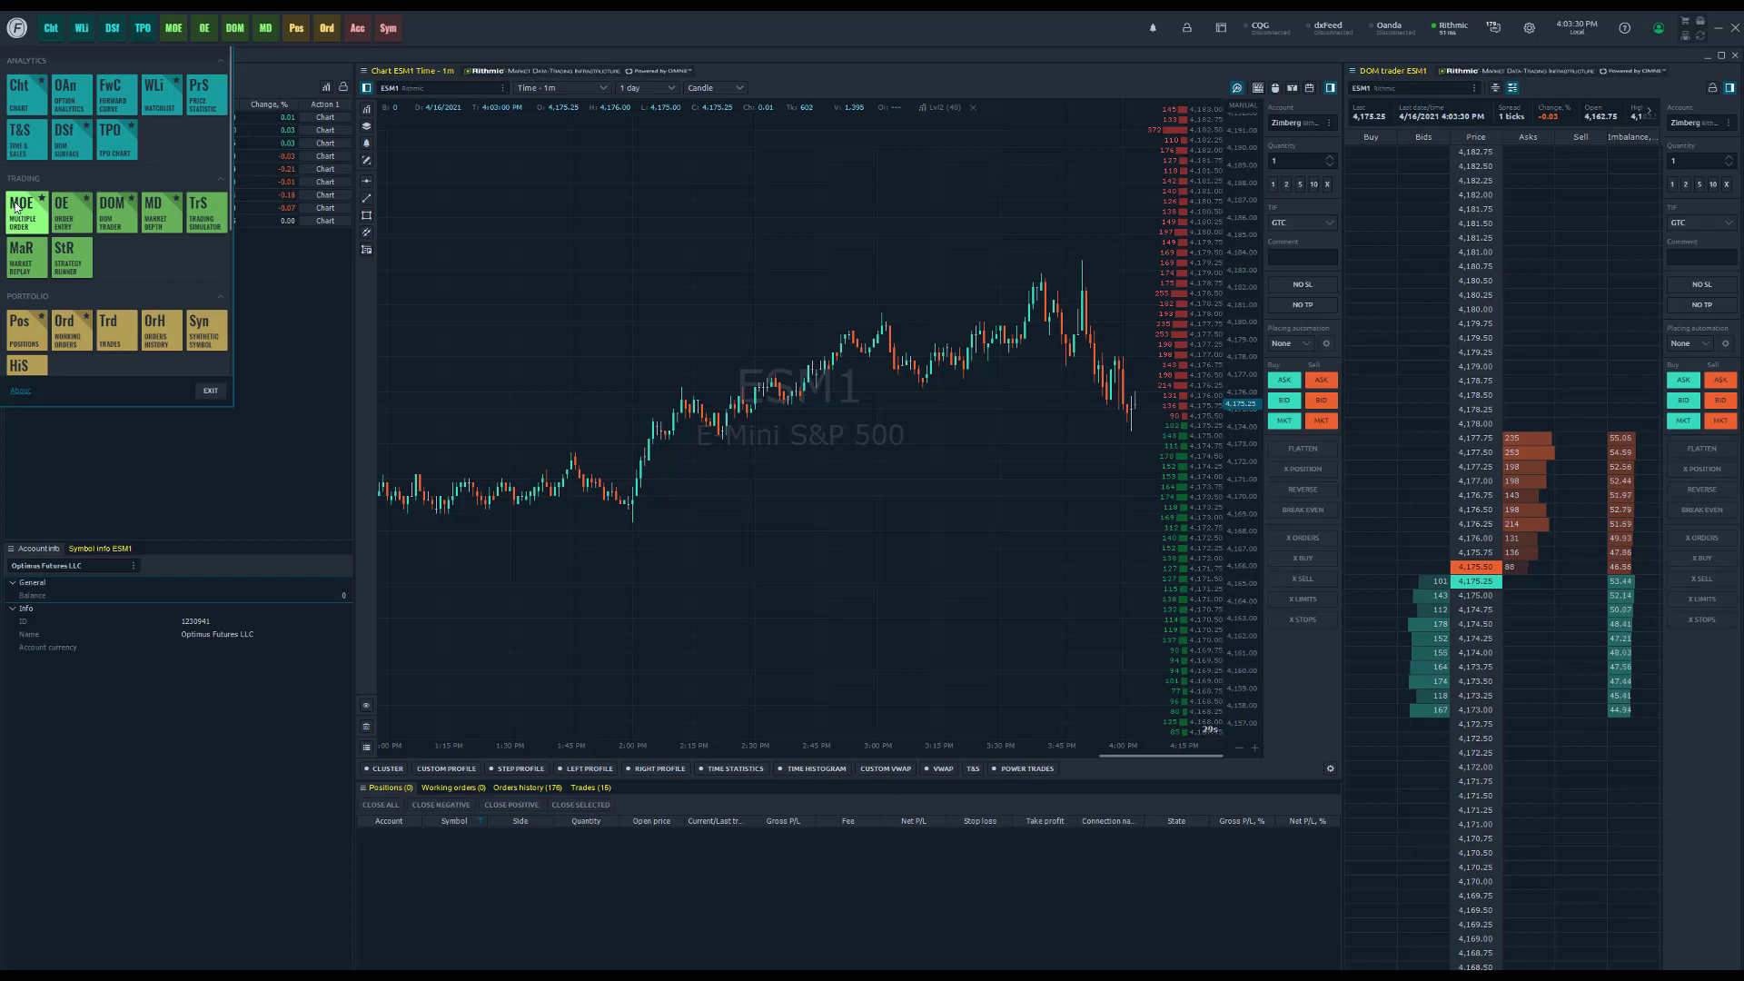
Step: Open Multiple Order Entry for YM and remove the three earlier ESM1 orders from its basket
{"action": "left_click", "coordinate": [16, 207]}
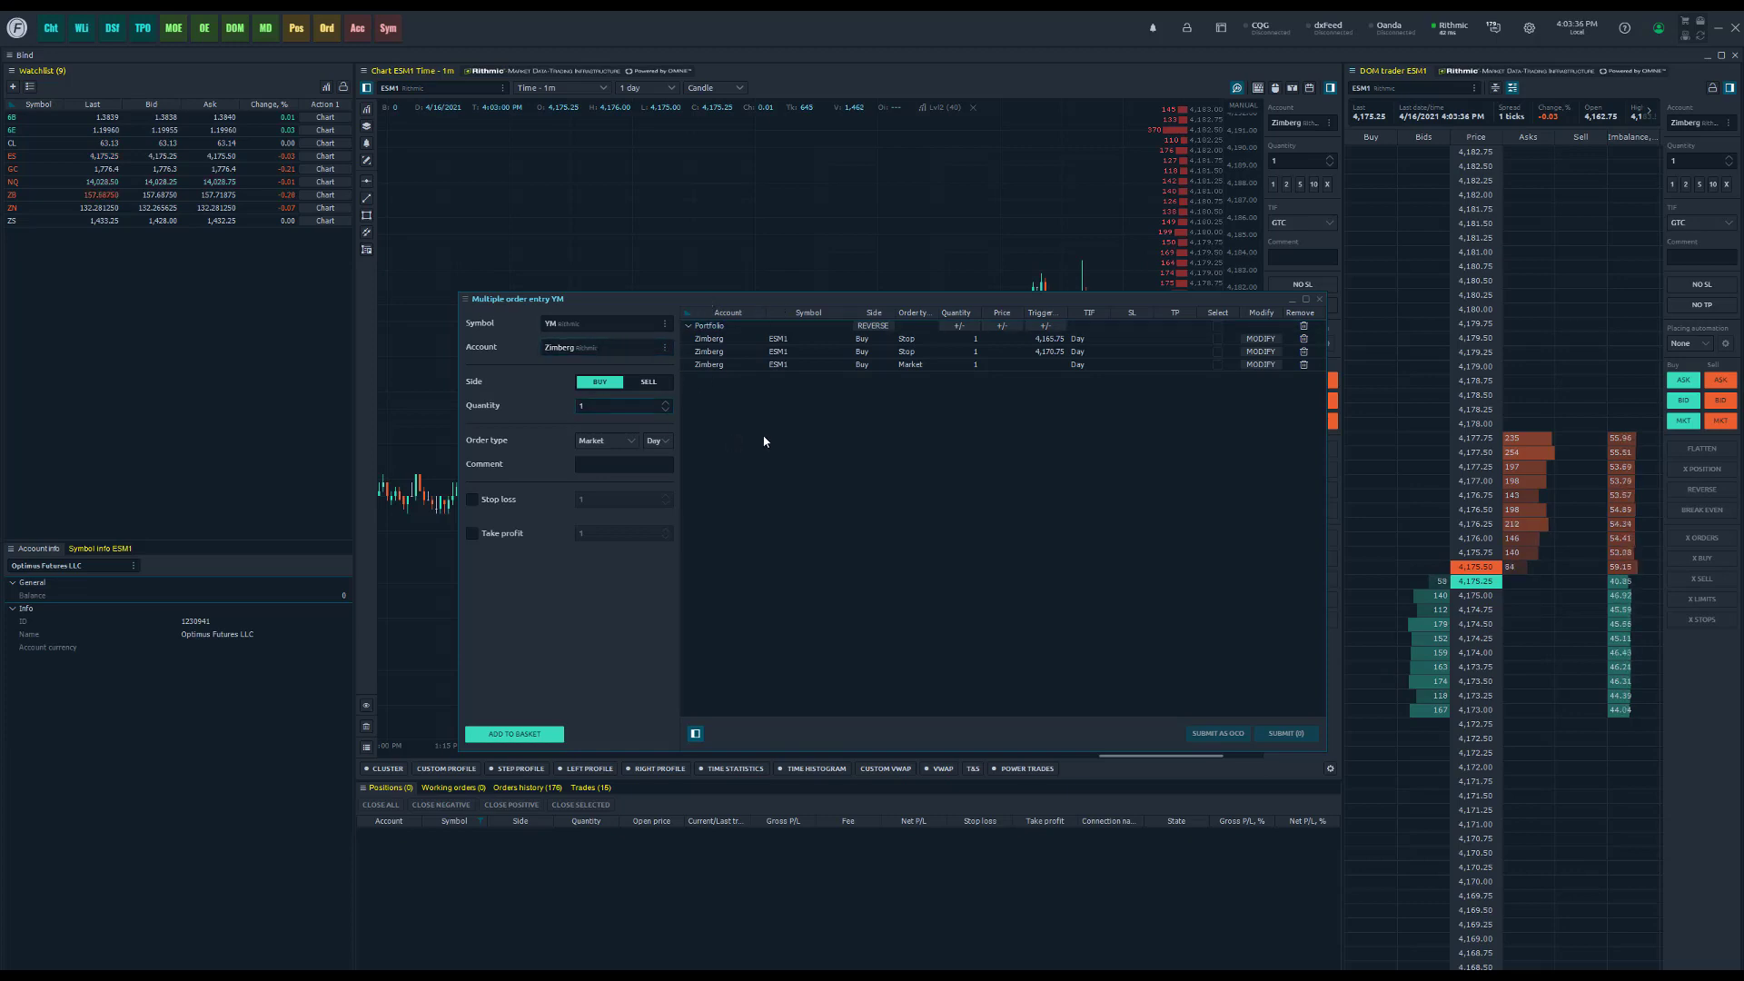
{"action": "left_click", "coordinate": [1305, 327]}
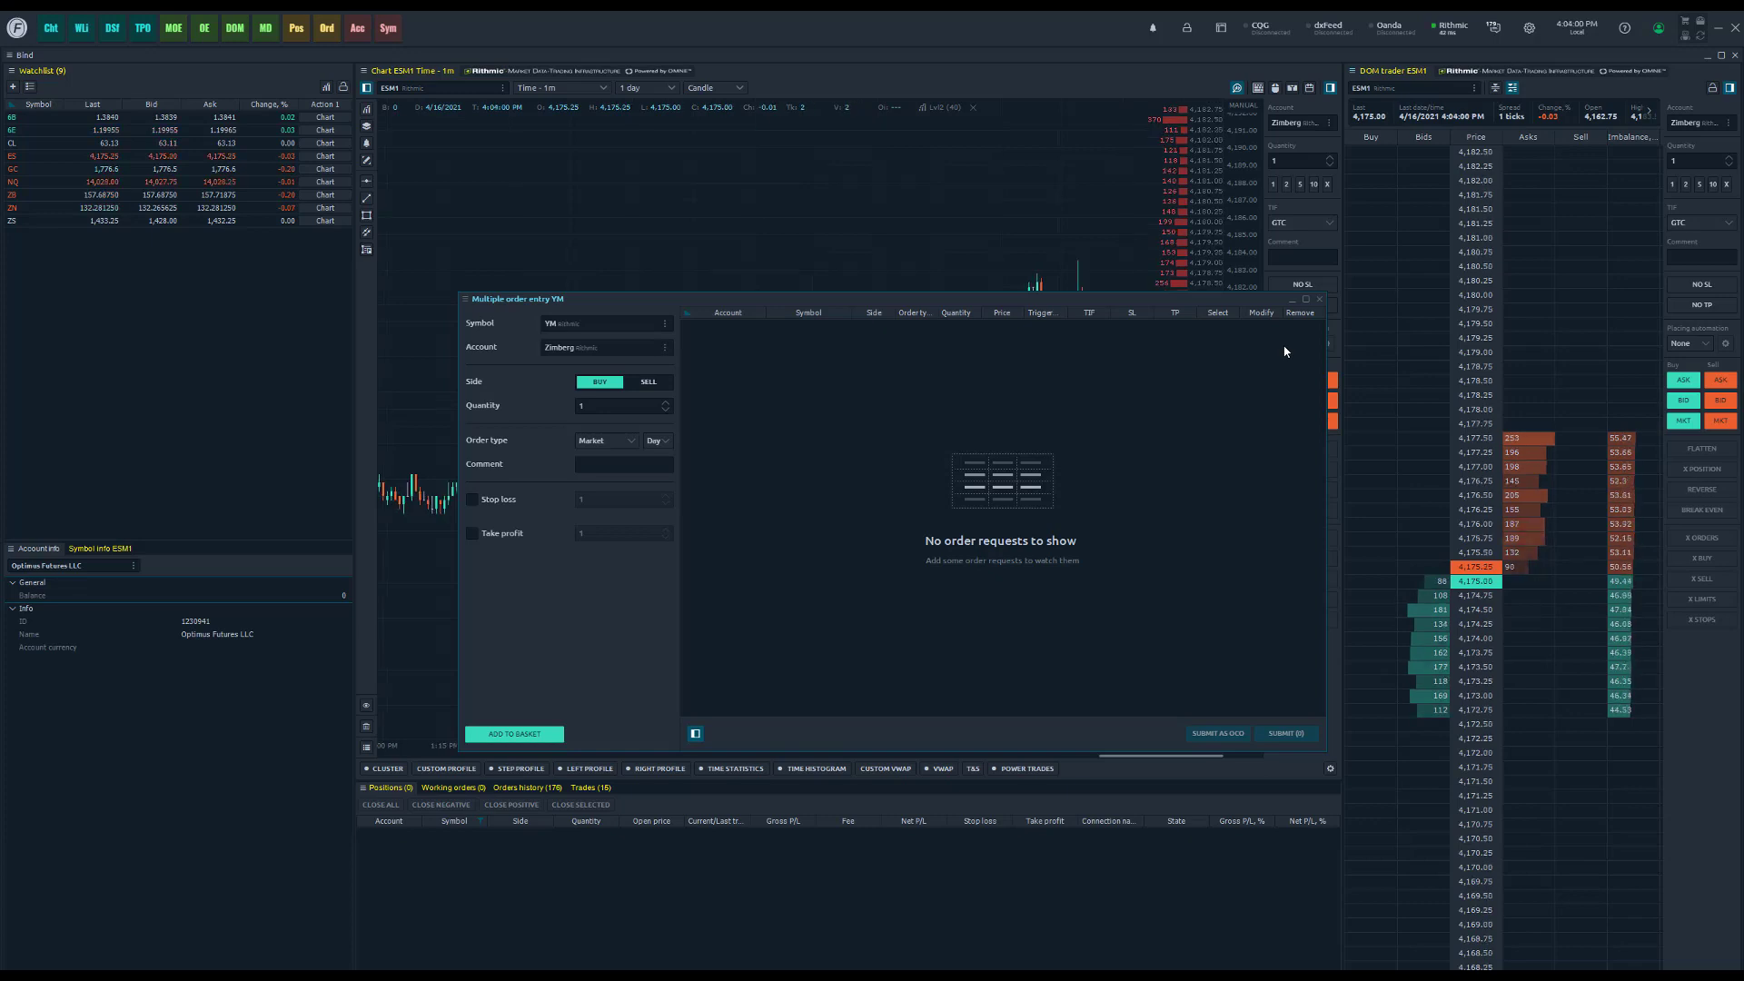
Step: Move the empty Multiple order entry window further left over the chart
{"action": "left_click_drag", "start_coordinate": [1258, 300], "coordinate": [1141, 323]}
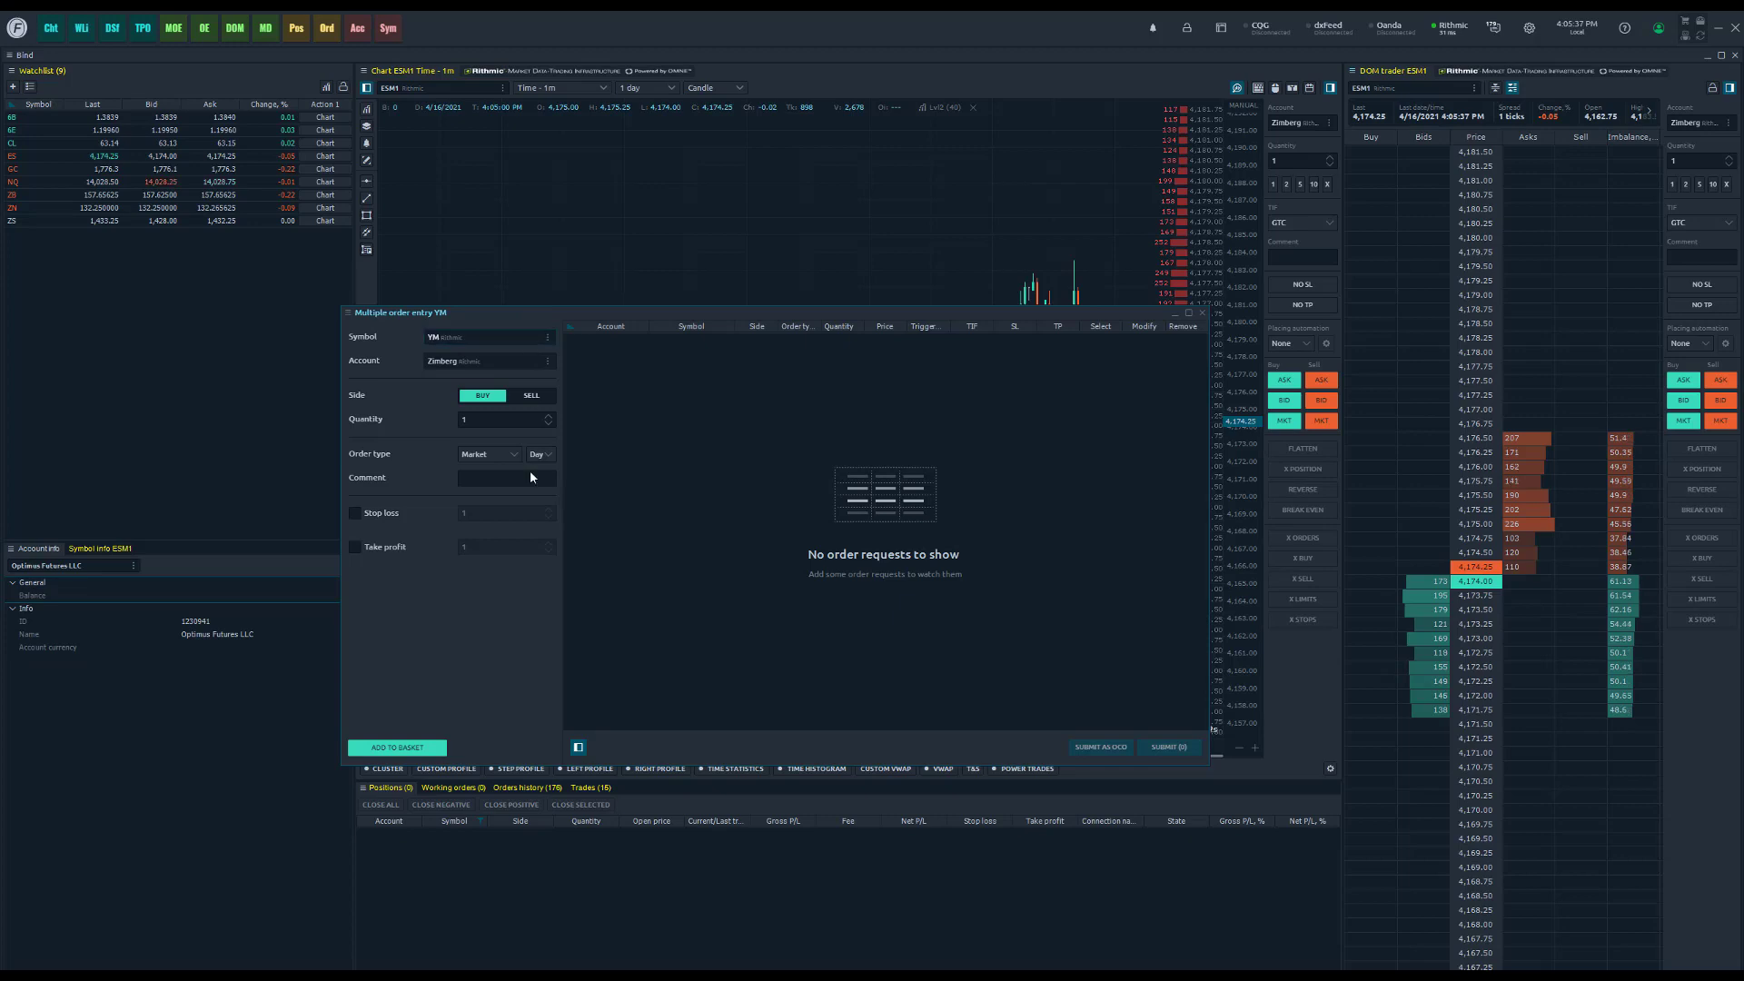
Step: Target the ESM1 contract with the trading account selected, keeping the quantity at 1
{"action": "left_click", "coordinate": [530, 336]}
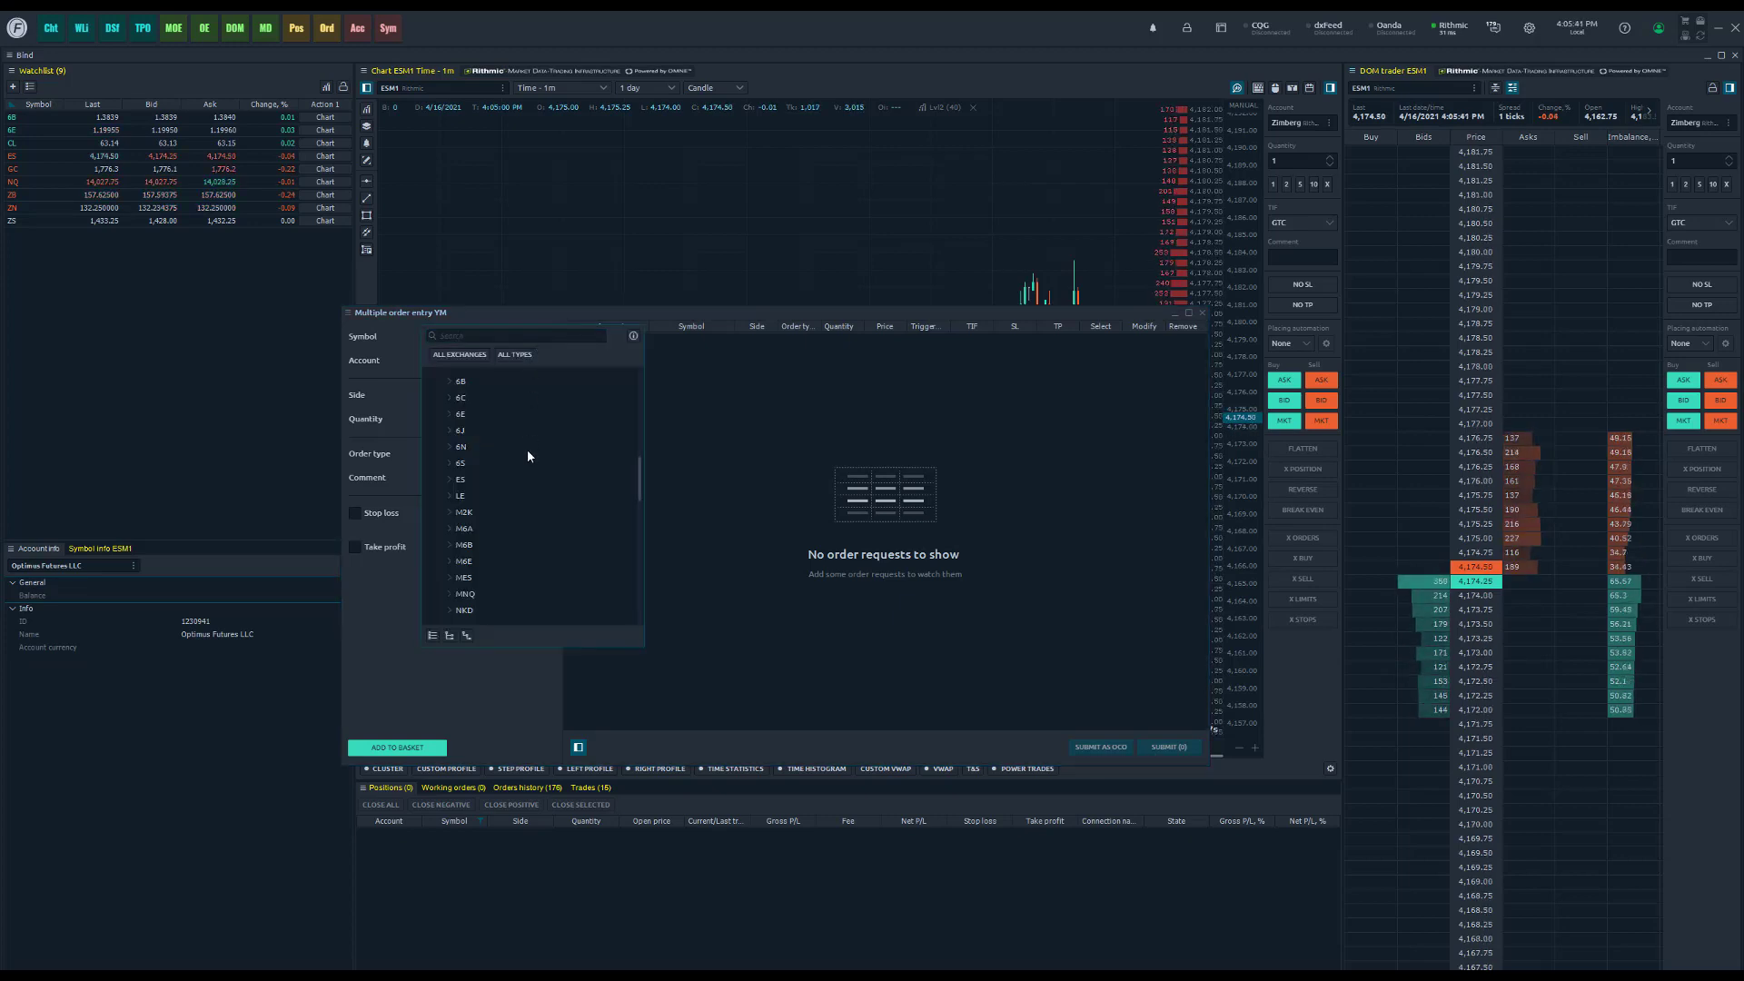
{"action": "left_click", "coordinate": [454, 481]}
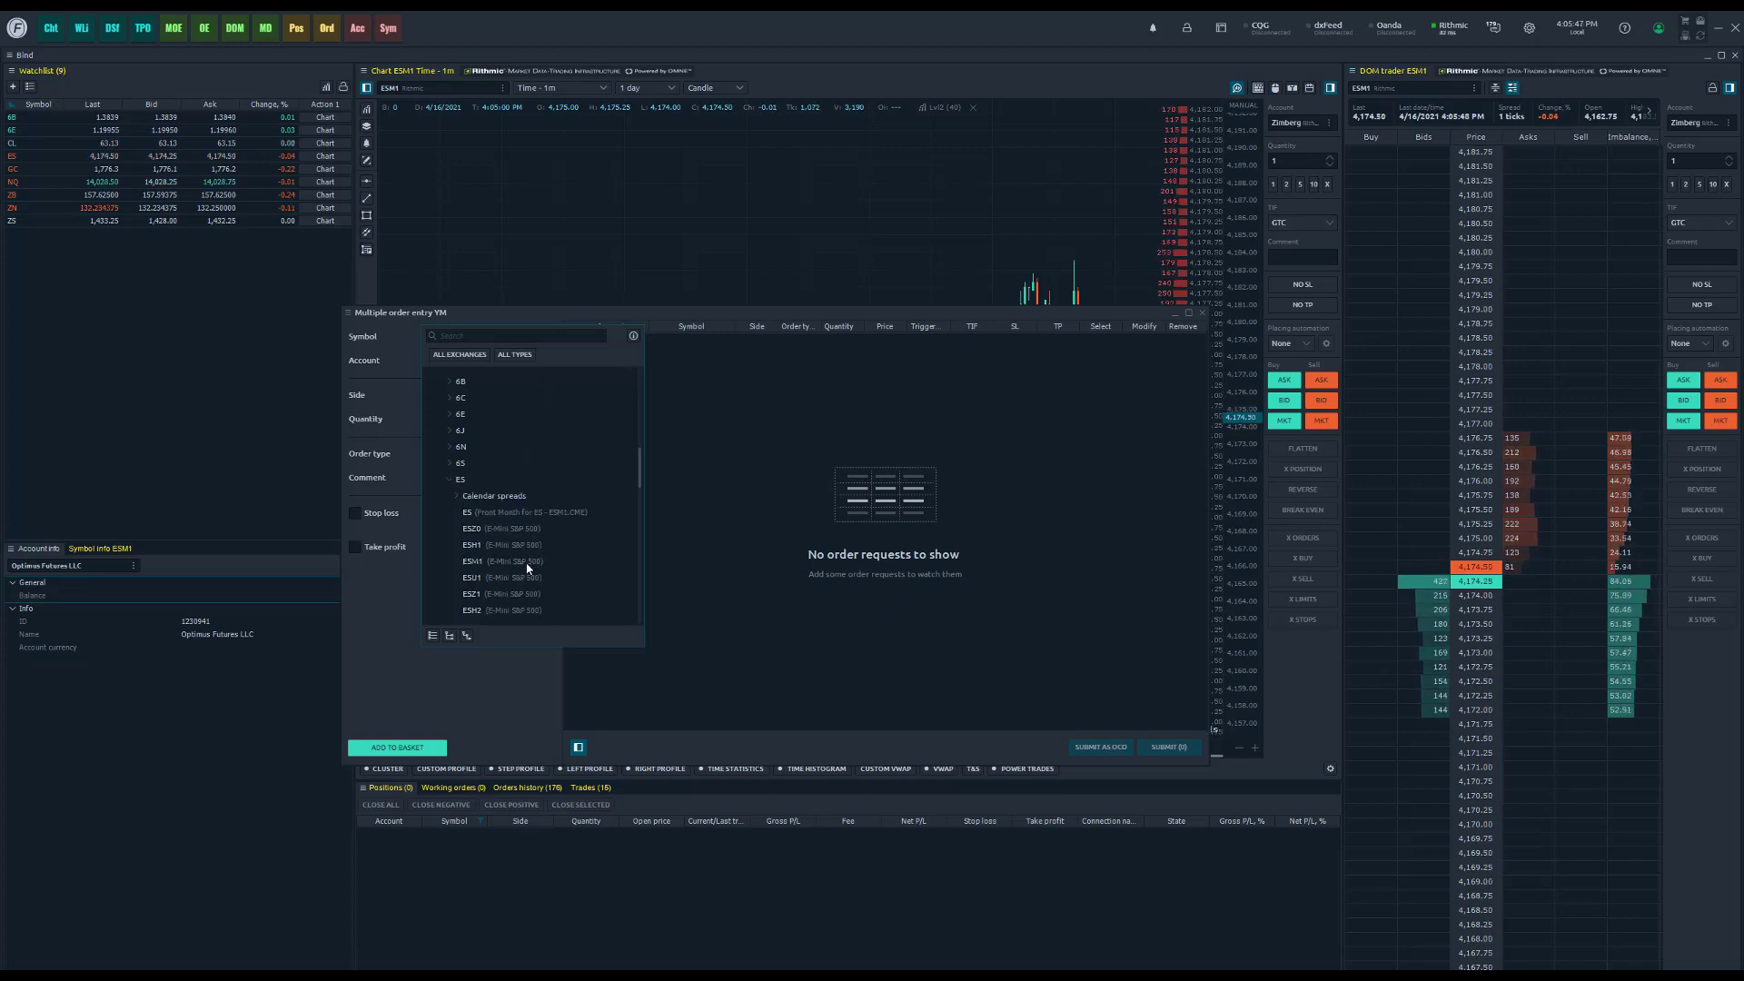
{"action": "left_click", "coordinate": [473, 561]}
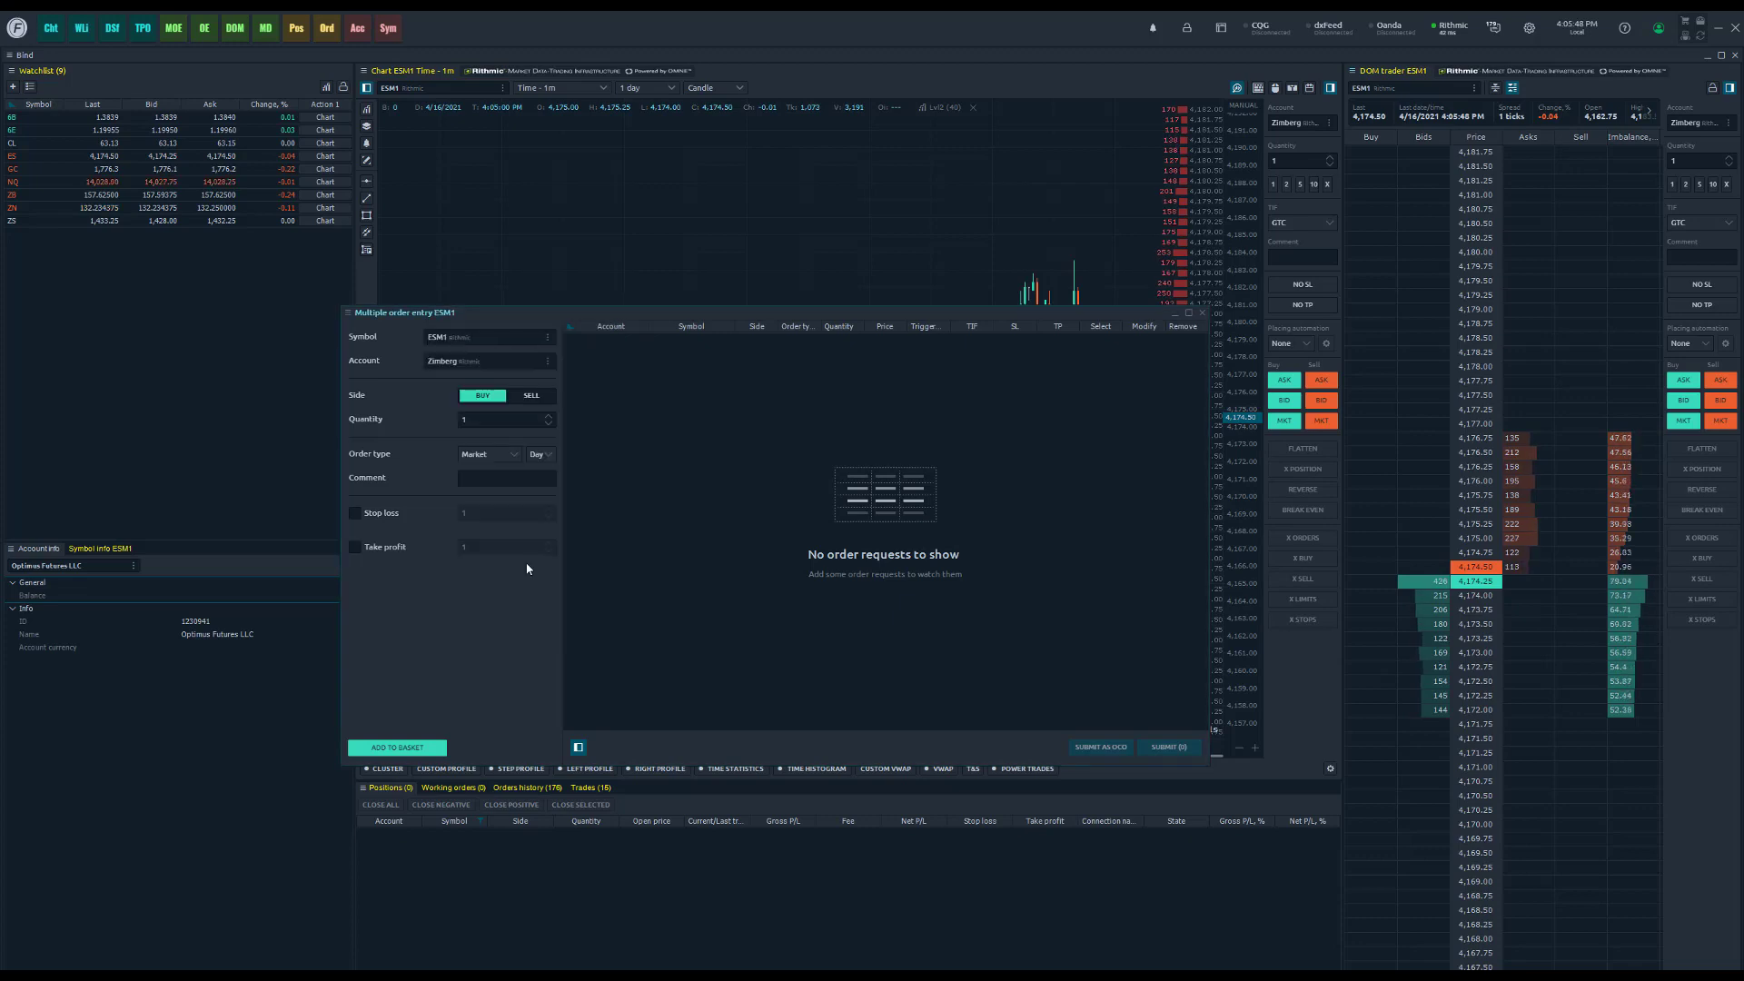
{"action": "left_click", "coordinate": [489, 368]}
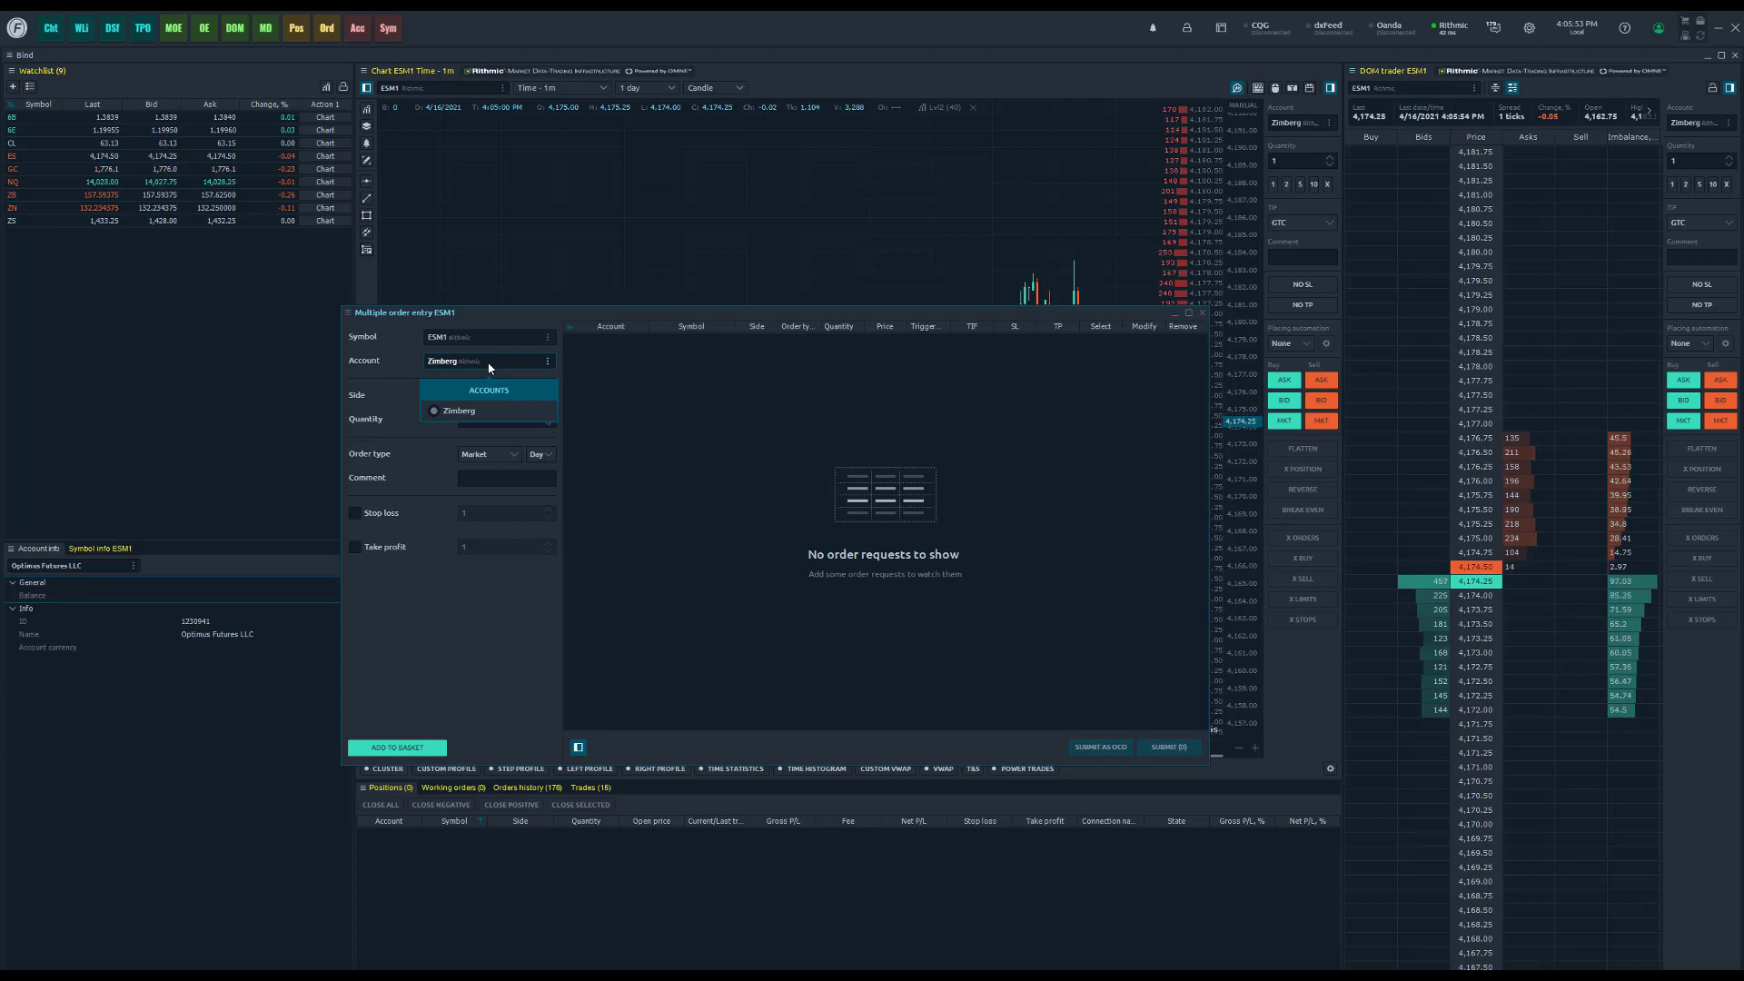
{"action": "left_click", "coordinate": [487, 615]}
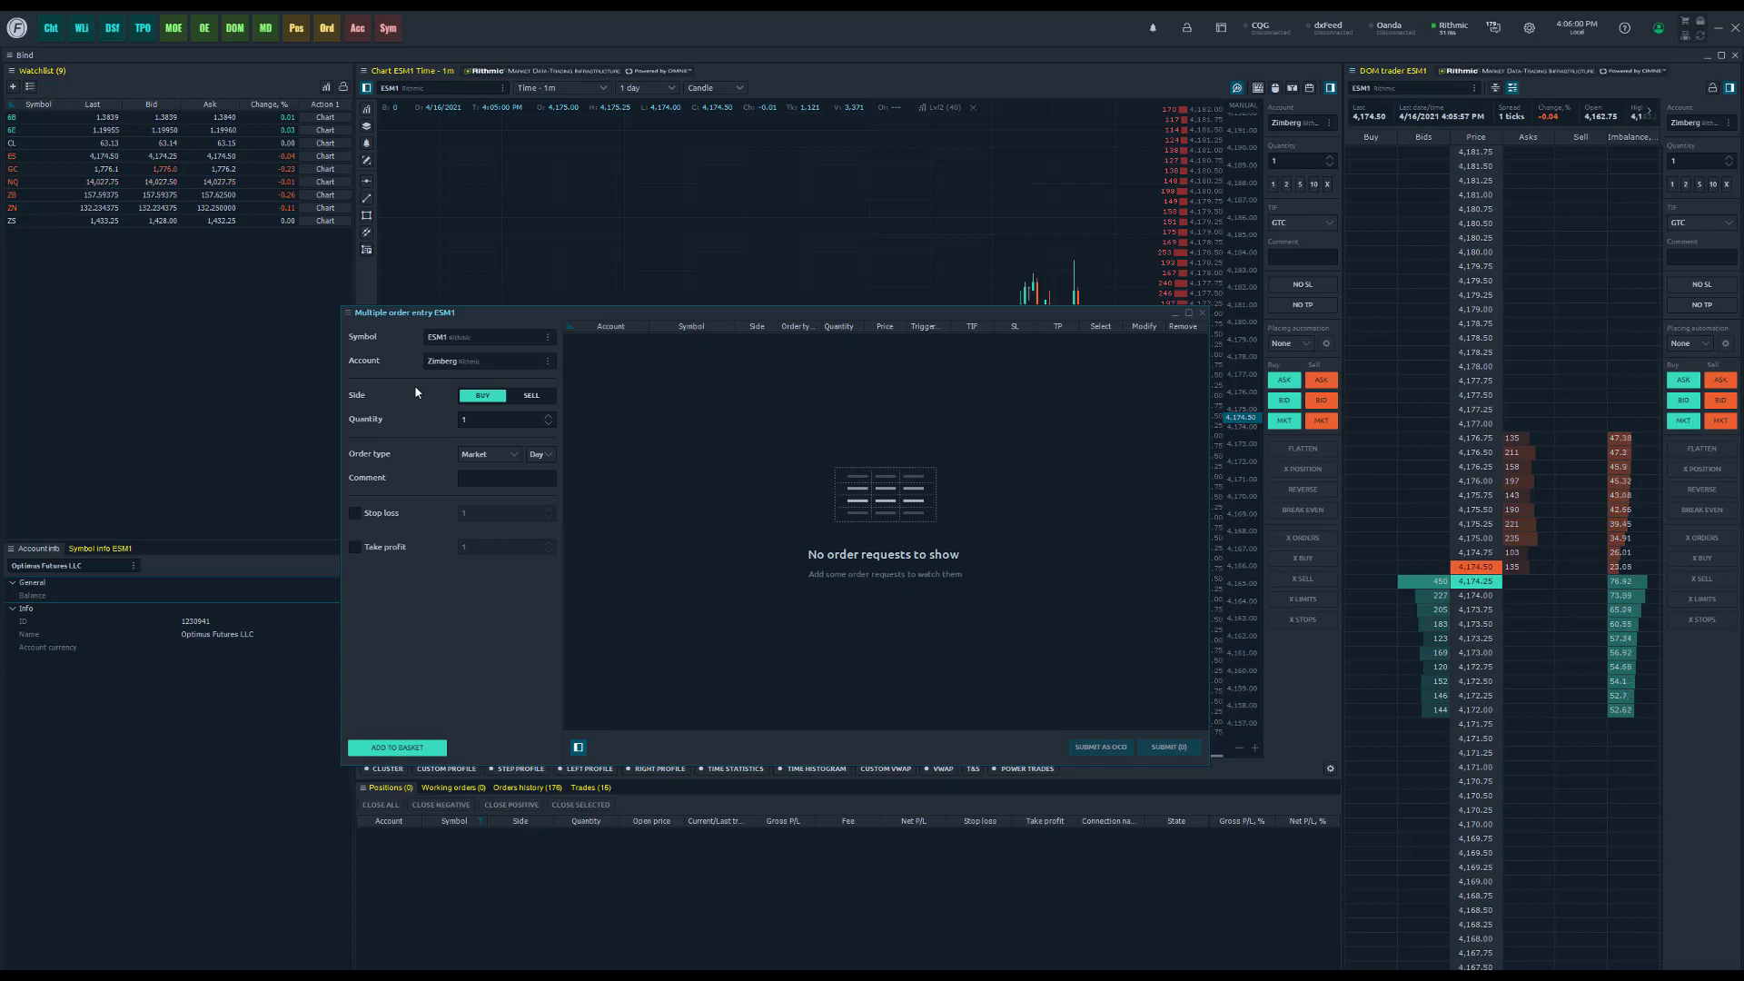
{"action": "left_click", "coordinate": [495, 422]}
{"action": "left_click", "coordinate": [433, 443]}
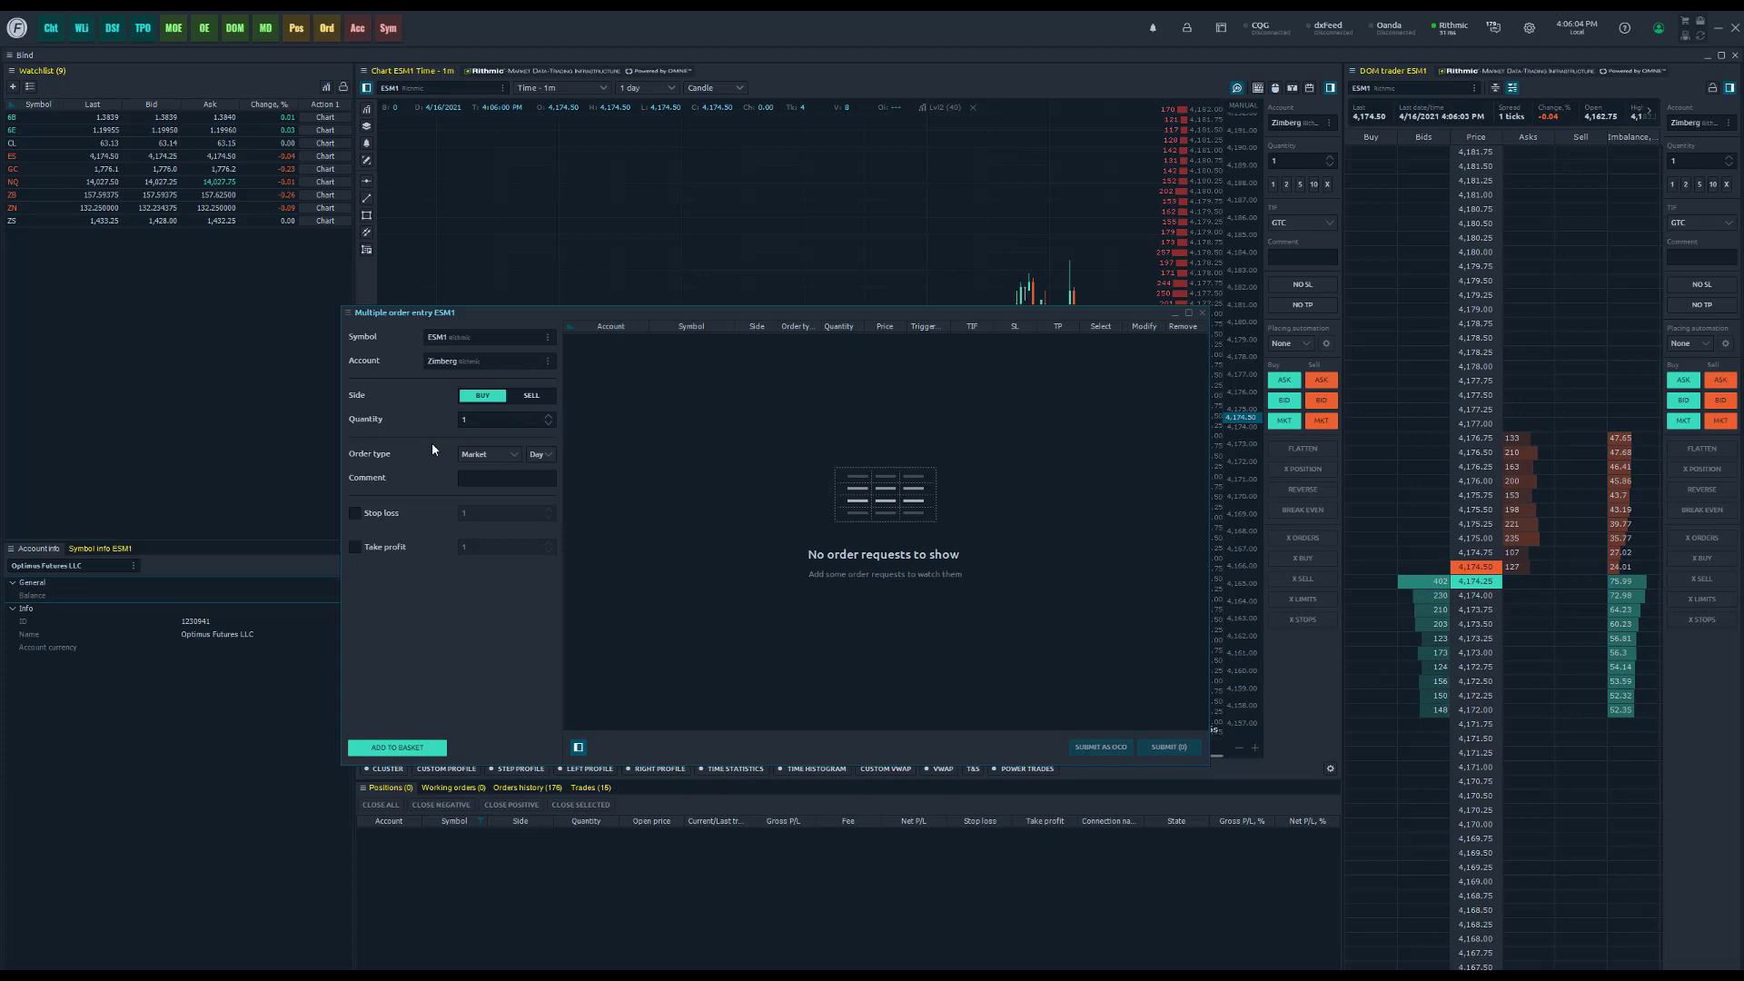
{"action": "left_click", "coordinate": [494, 456]}
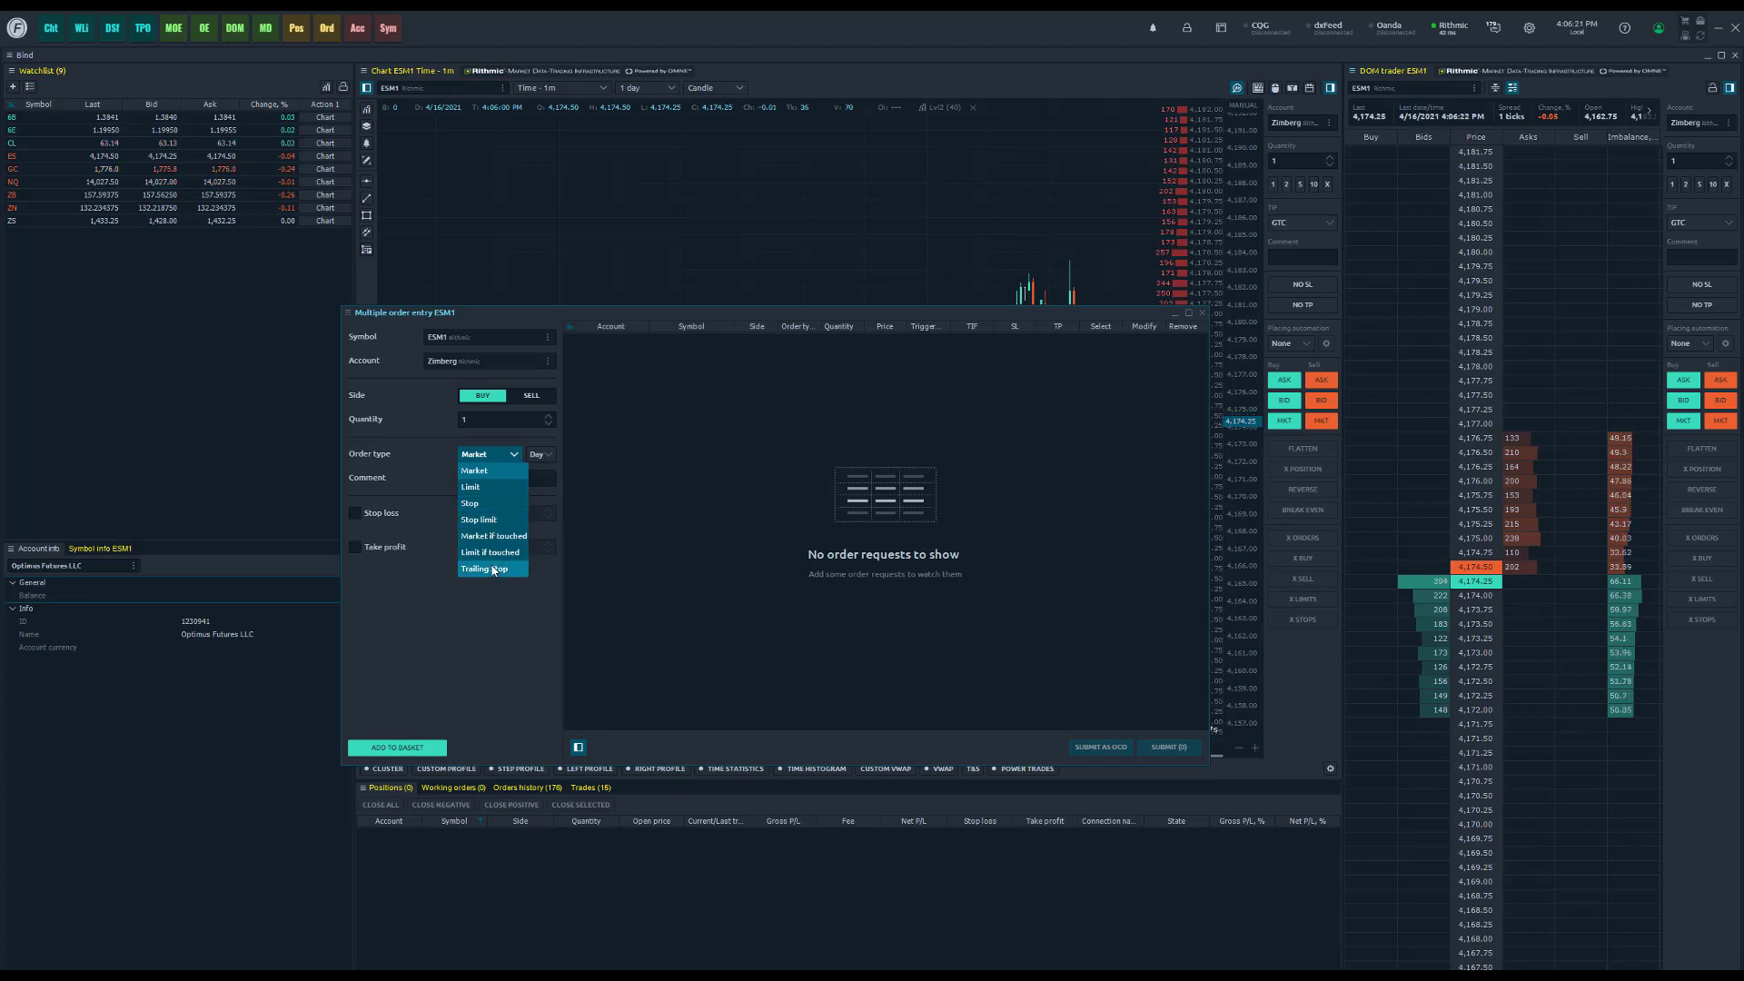
{"action": "left_click", "coordinate": [429, 460]}
{"action": "left_click", "coordinate": [542, 454]}
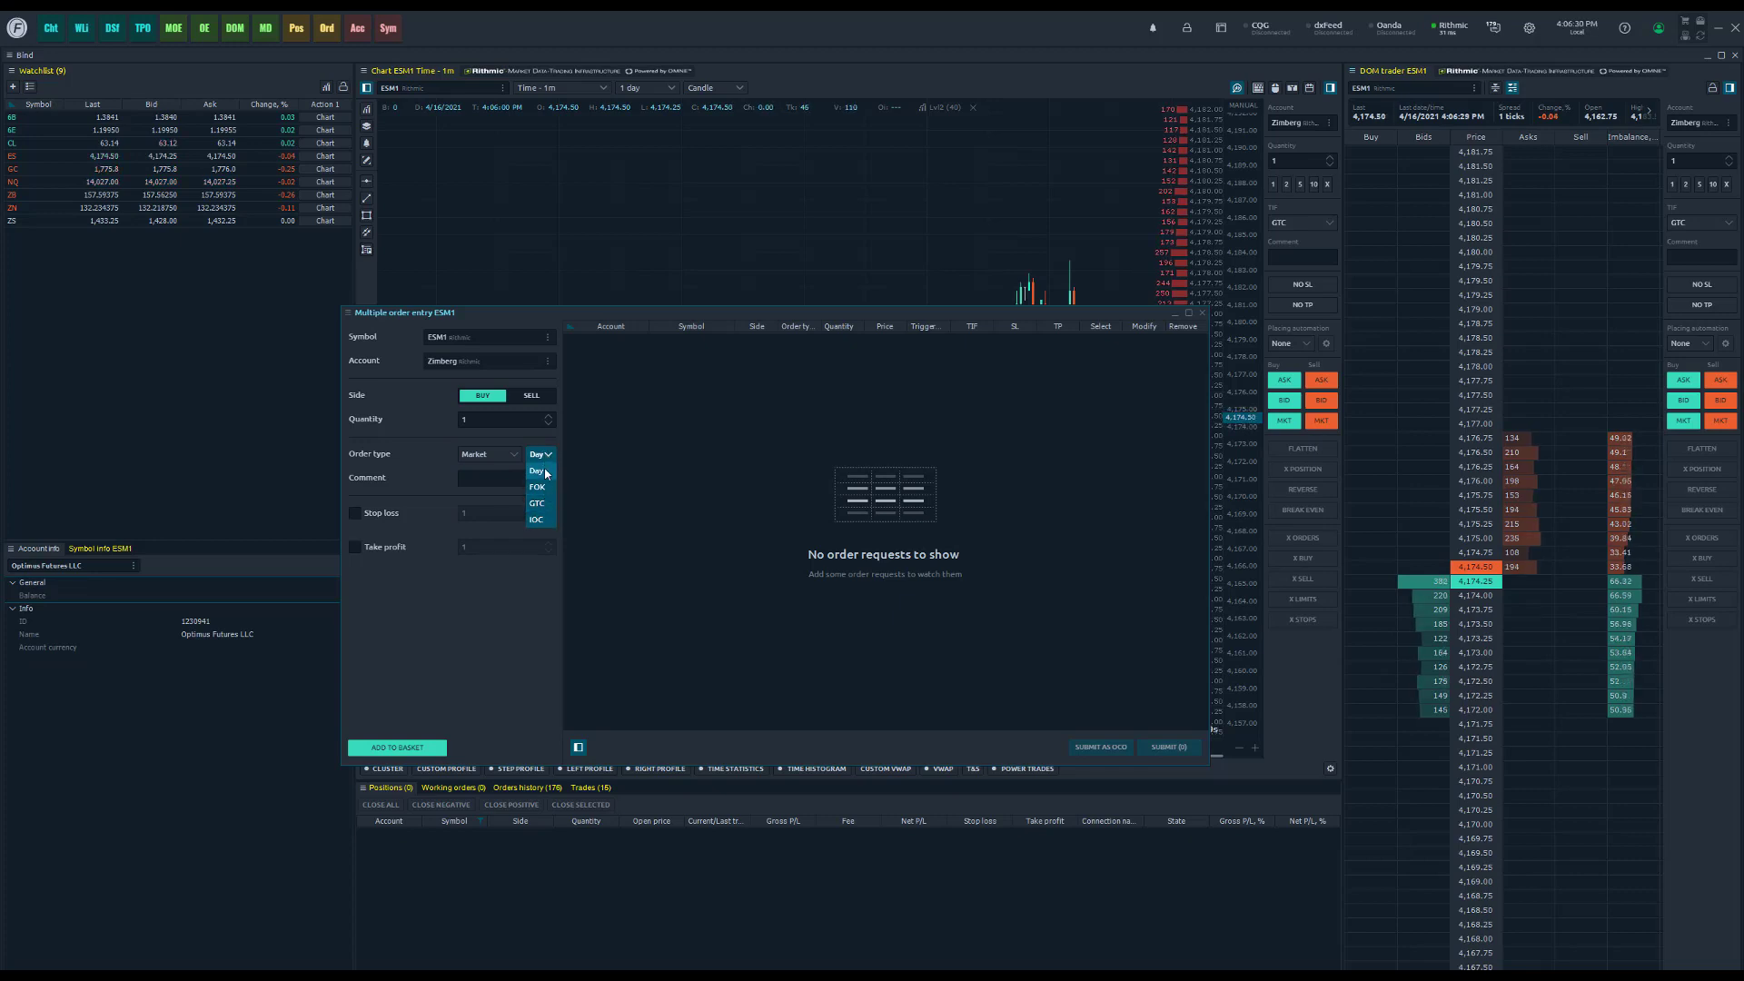
{"action": "left_click", "coordinate": [506, 484]}
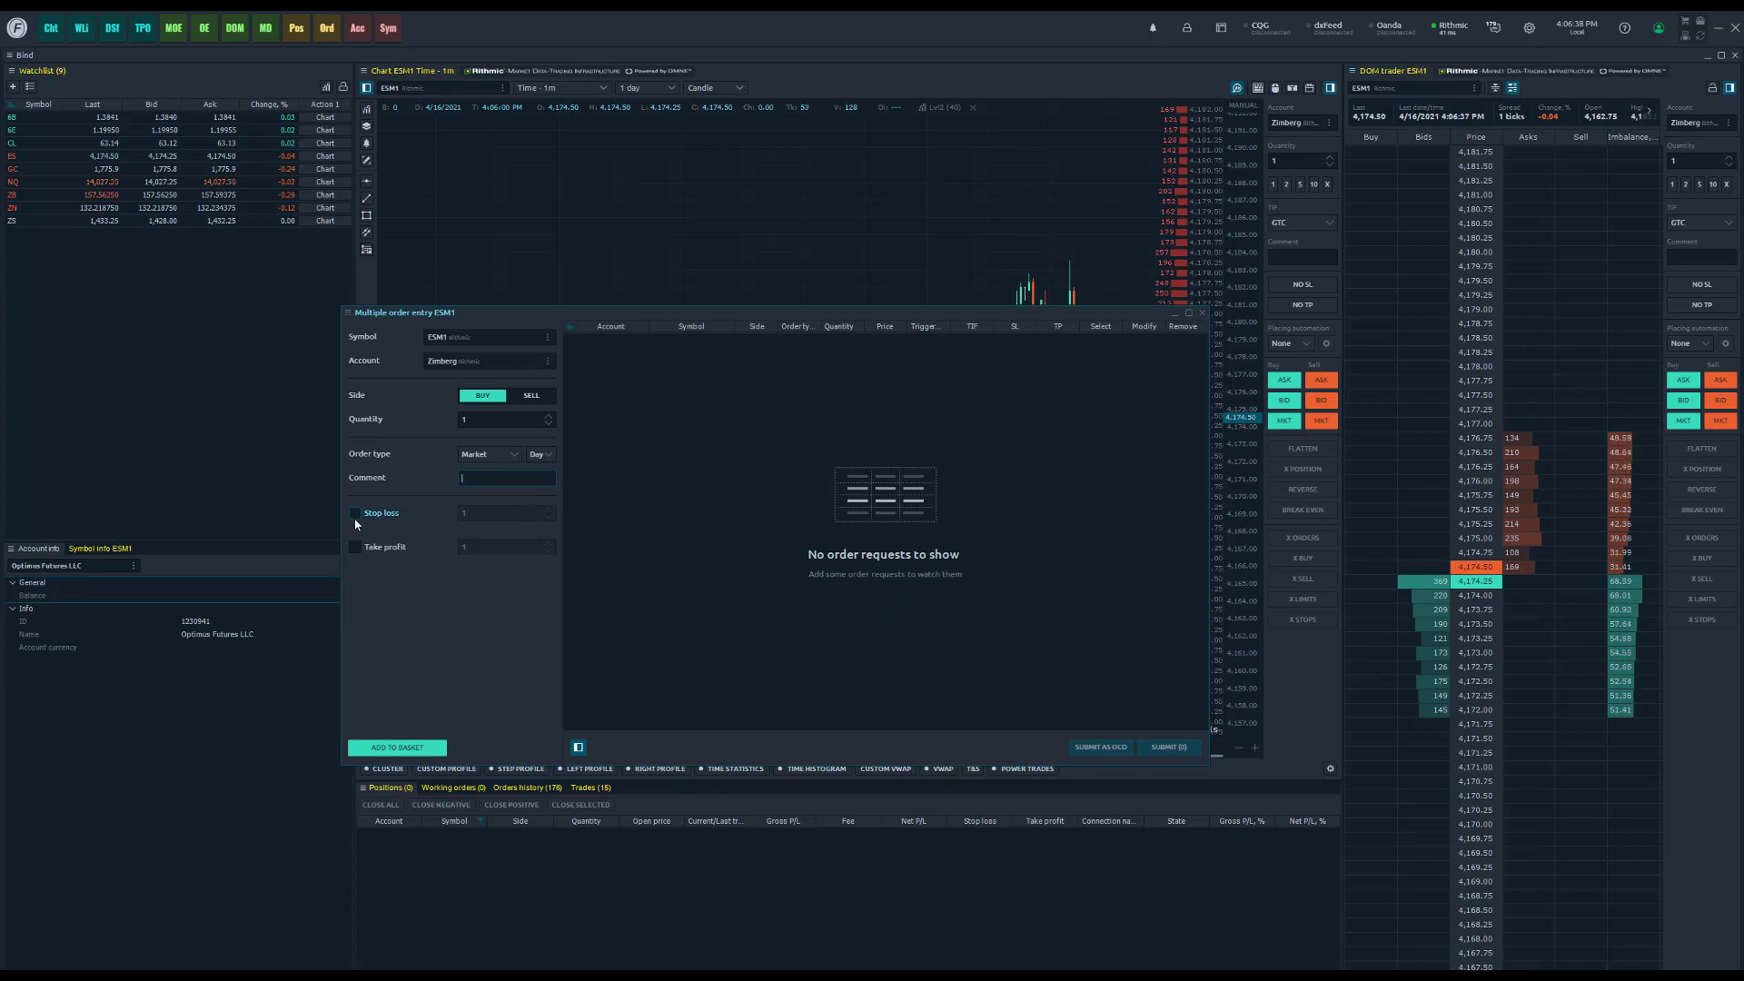
{"action": "left_click", "coordinate": [355, 516]}
{"action": "left_click", "coordinate": [353, 550]}
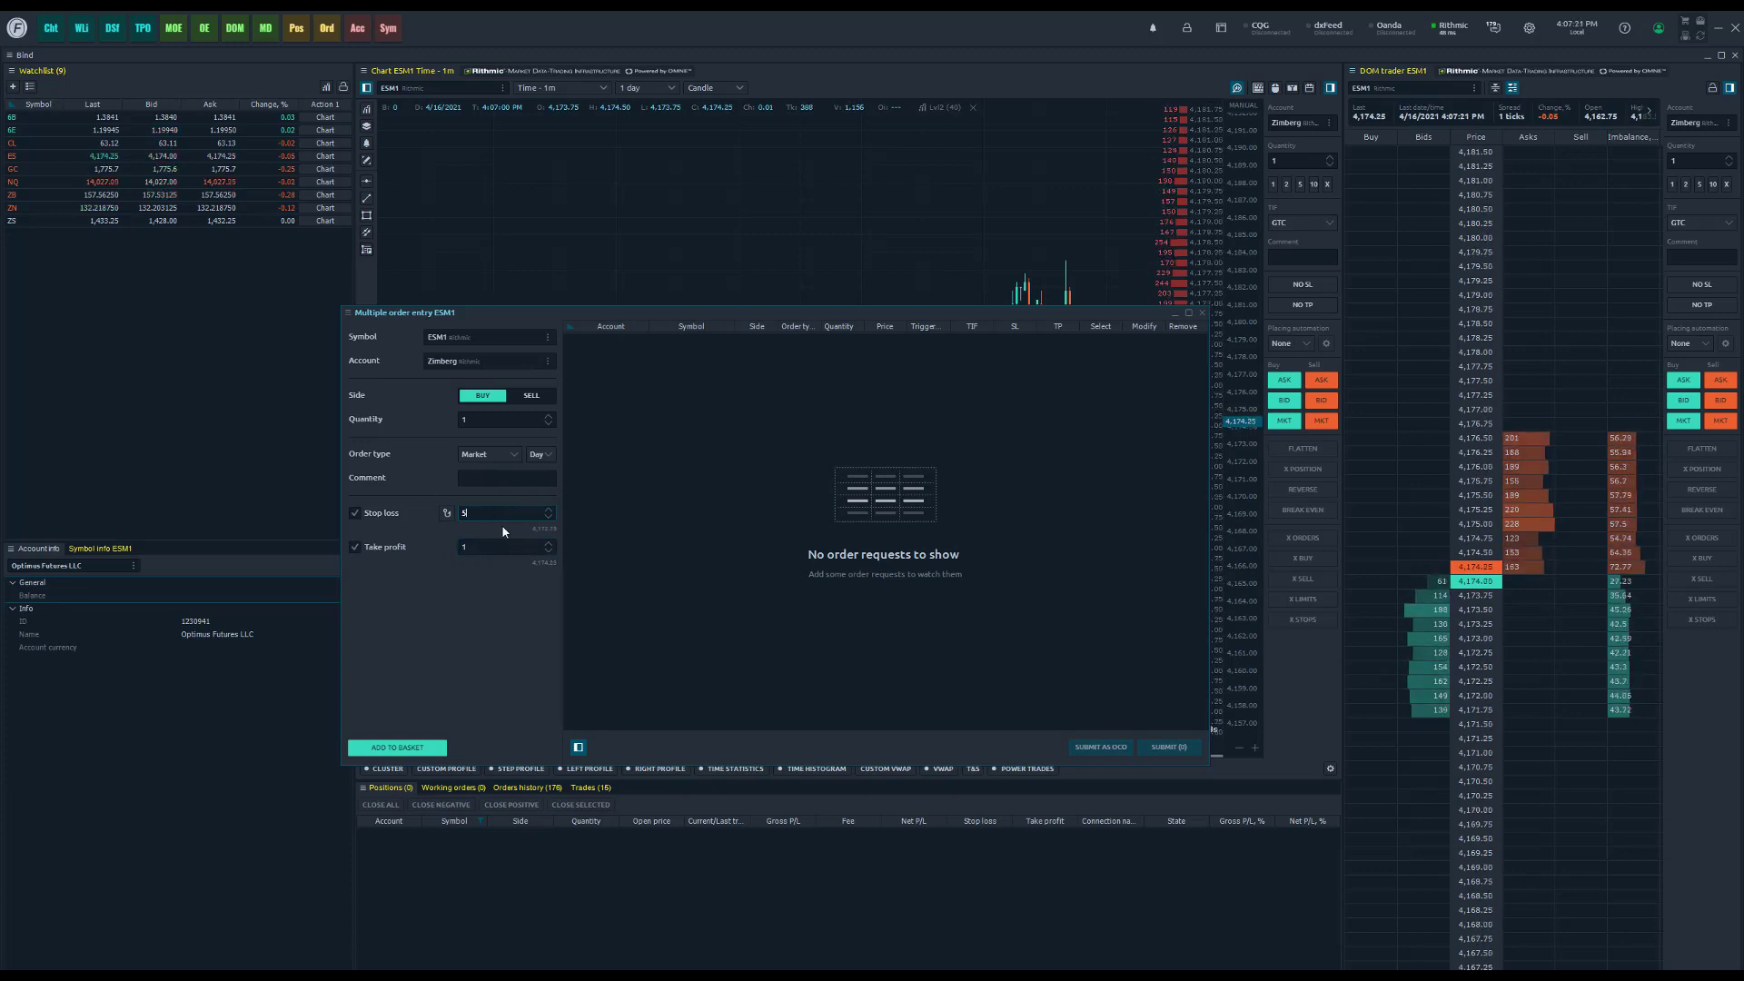
{"action": "left_click", "coordinate": [355, 515]}
{"action": "left_click", "coordinate": [355, 547]}
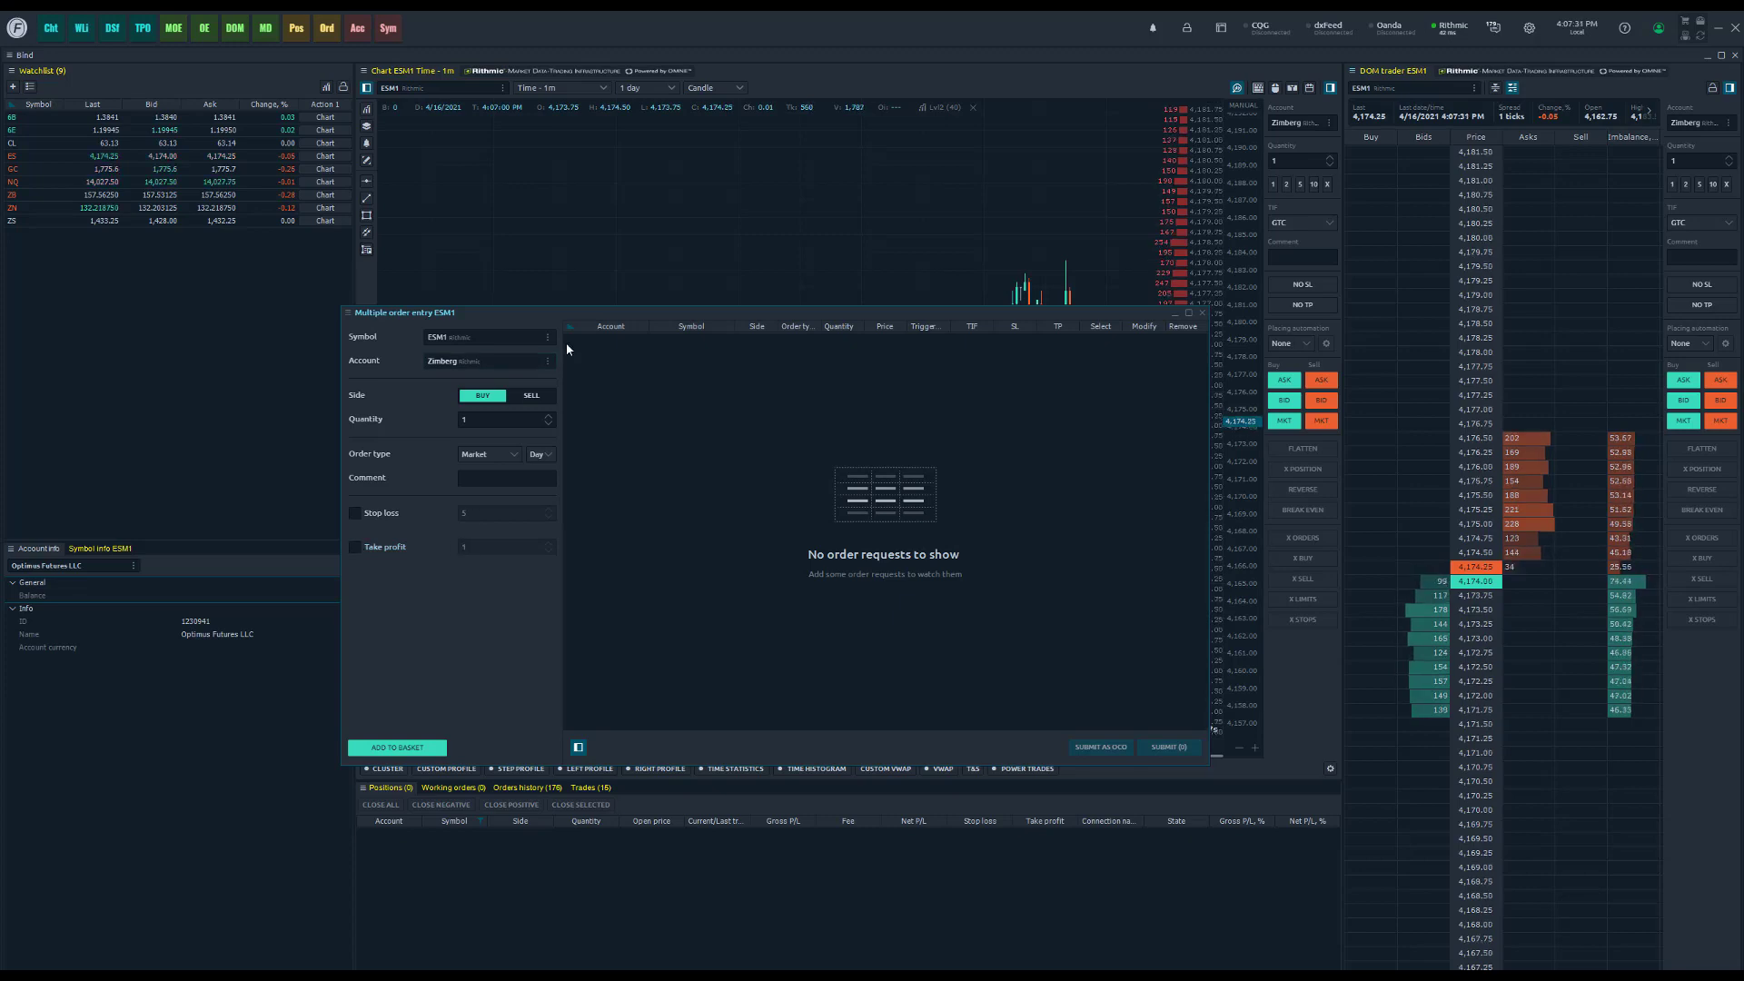
Step: Queue a Day market buy of 1 ESM1 in the order basket
{"action": "left_click_drag", "start_coordinate": [590, 315], "coordinate": [568, 237]}
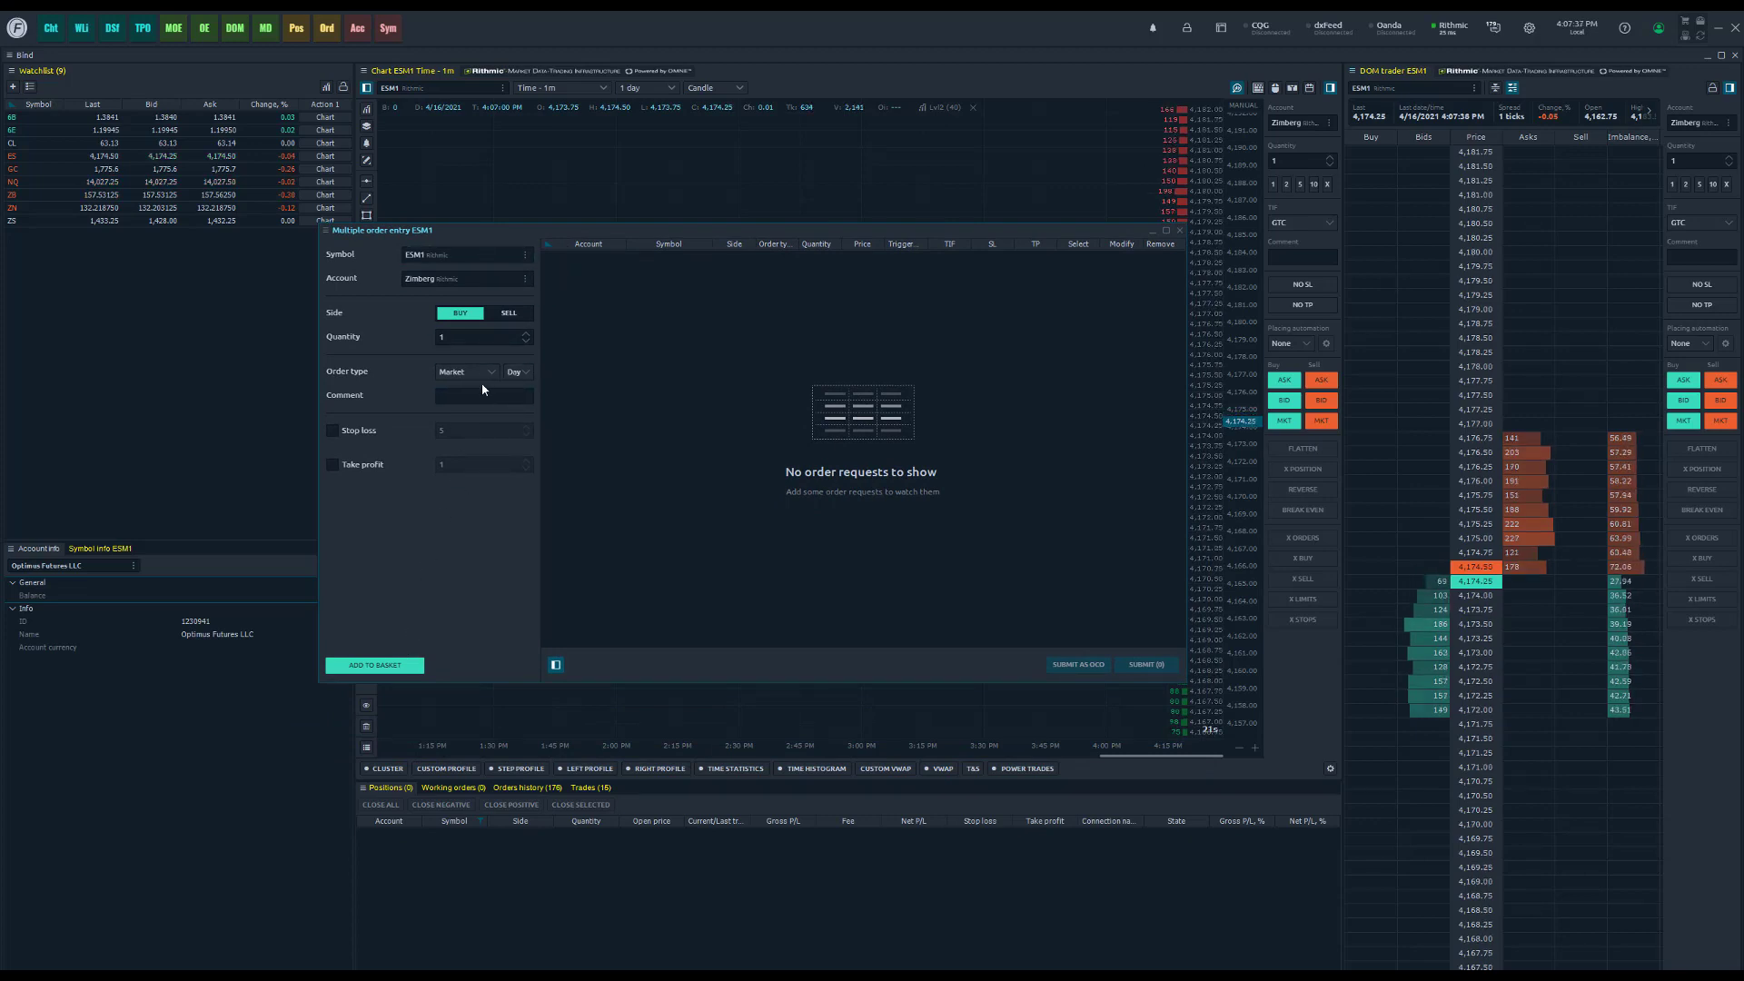
{"action": "left_click", "coordinate": [397, 664]}
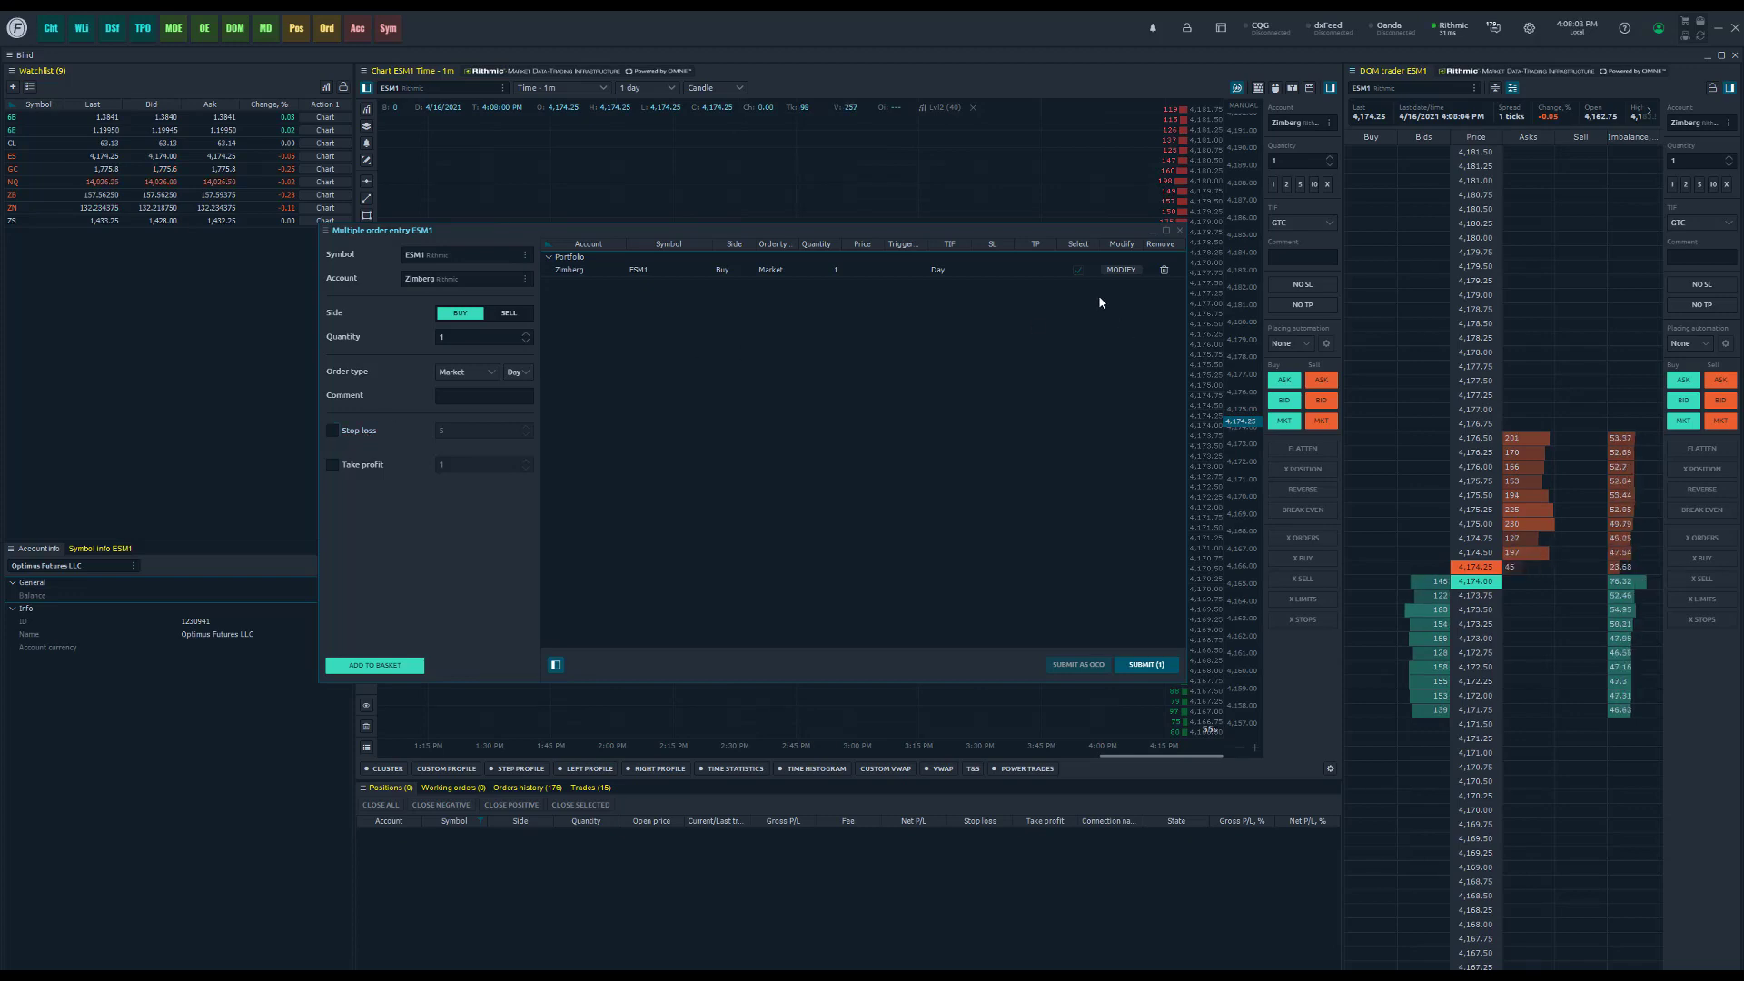
Step: Switch the order form to a Limit buy at 4,174.00, leaving the market buy queued
{"action": "left_click", "coordinate": [821, 272]}
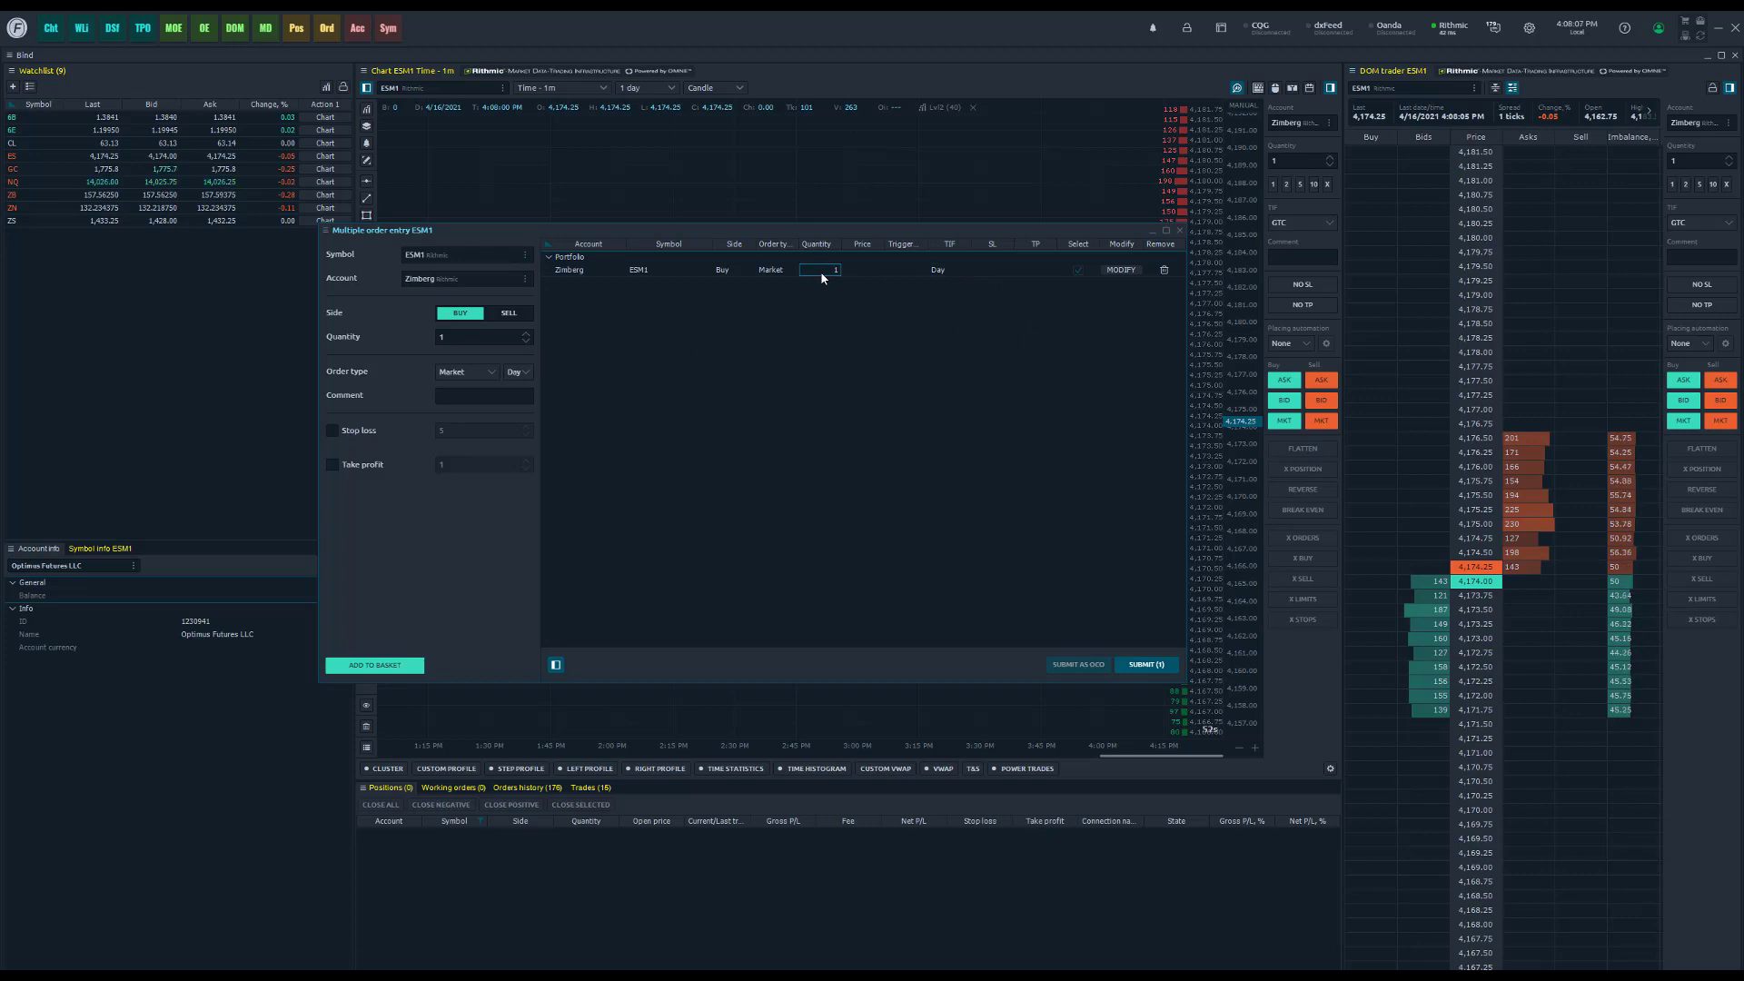
{"action": "left_click", "coordinate": [460, 378]}
{"action": "left_click", "coordinate": [459, 405]}
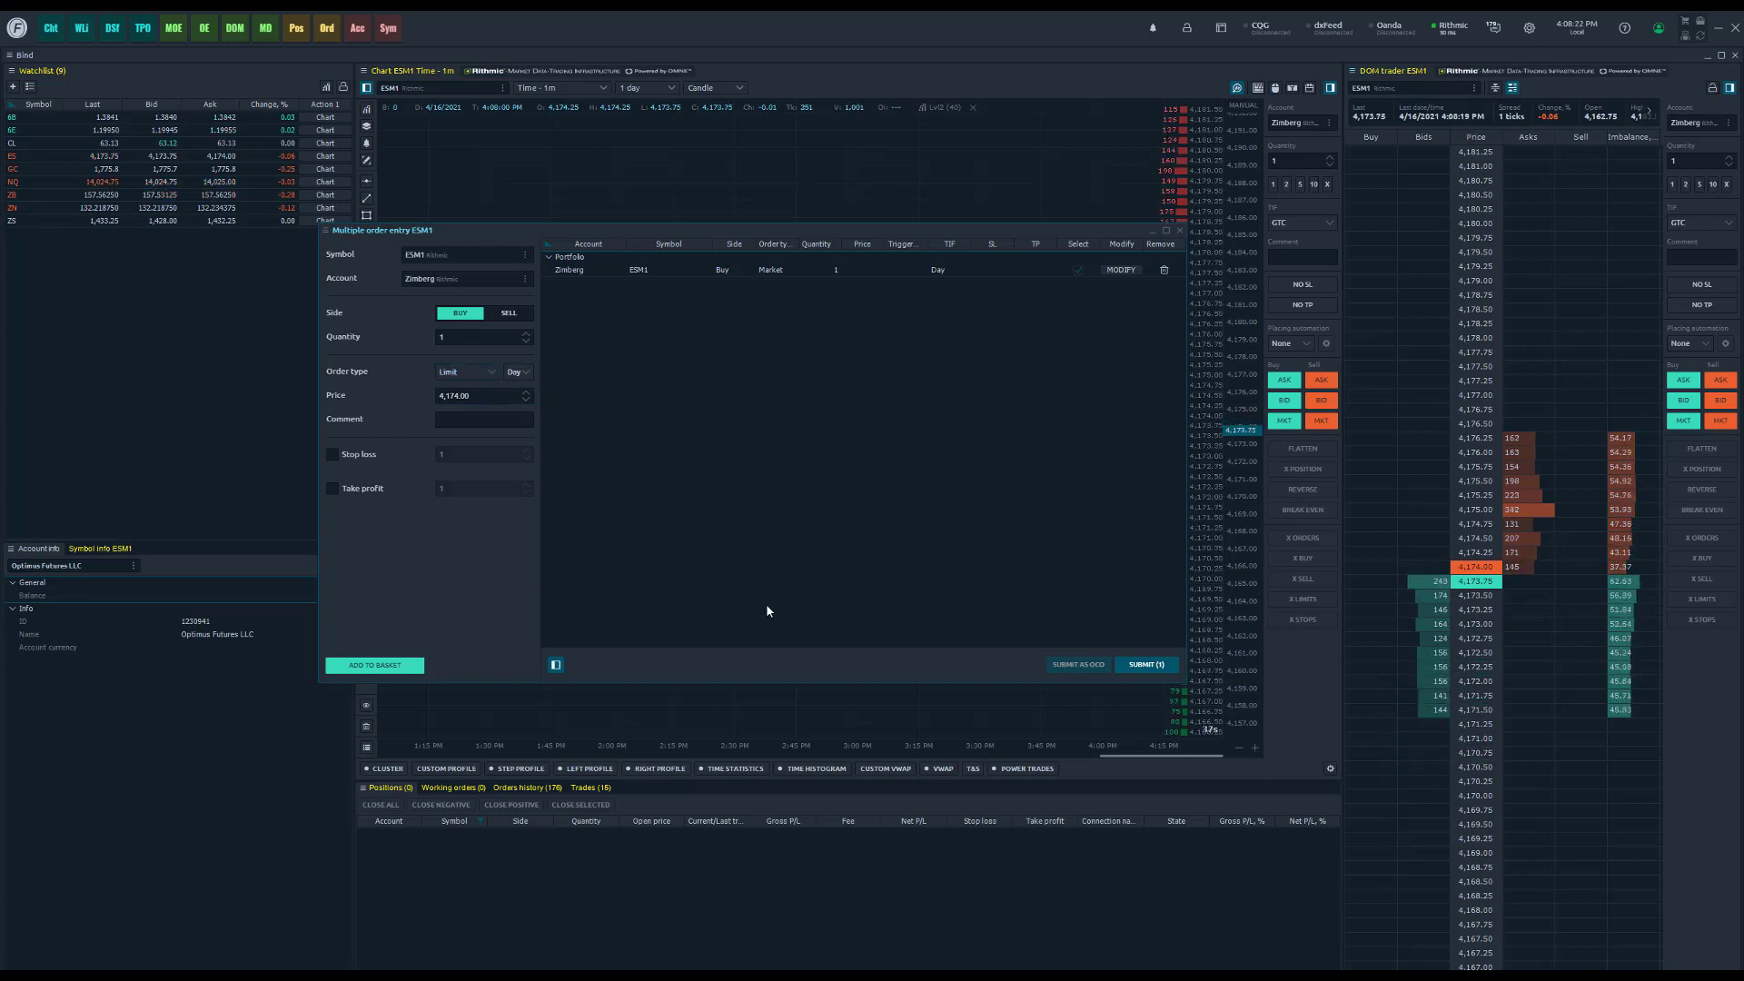
Step: Add a 1-lot ESM1 buy limit at 4,170.00 to the basket
{"action": "left_click", "coordinate": [459, 396]}
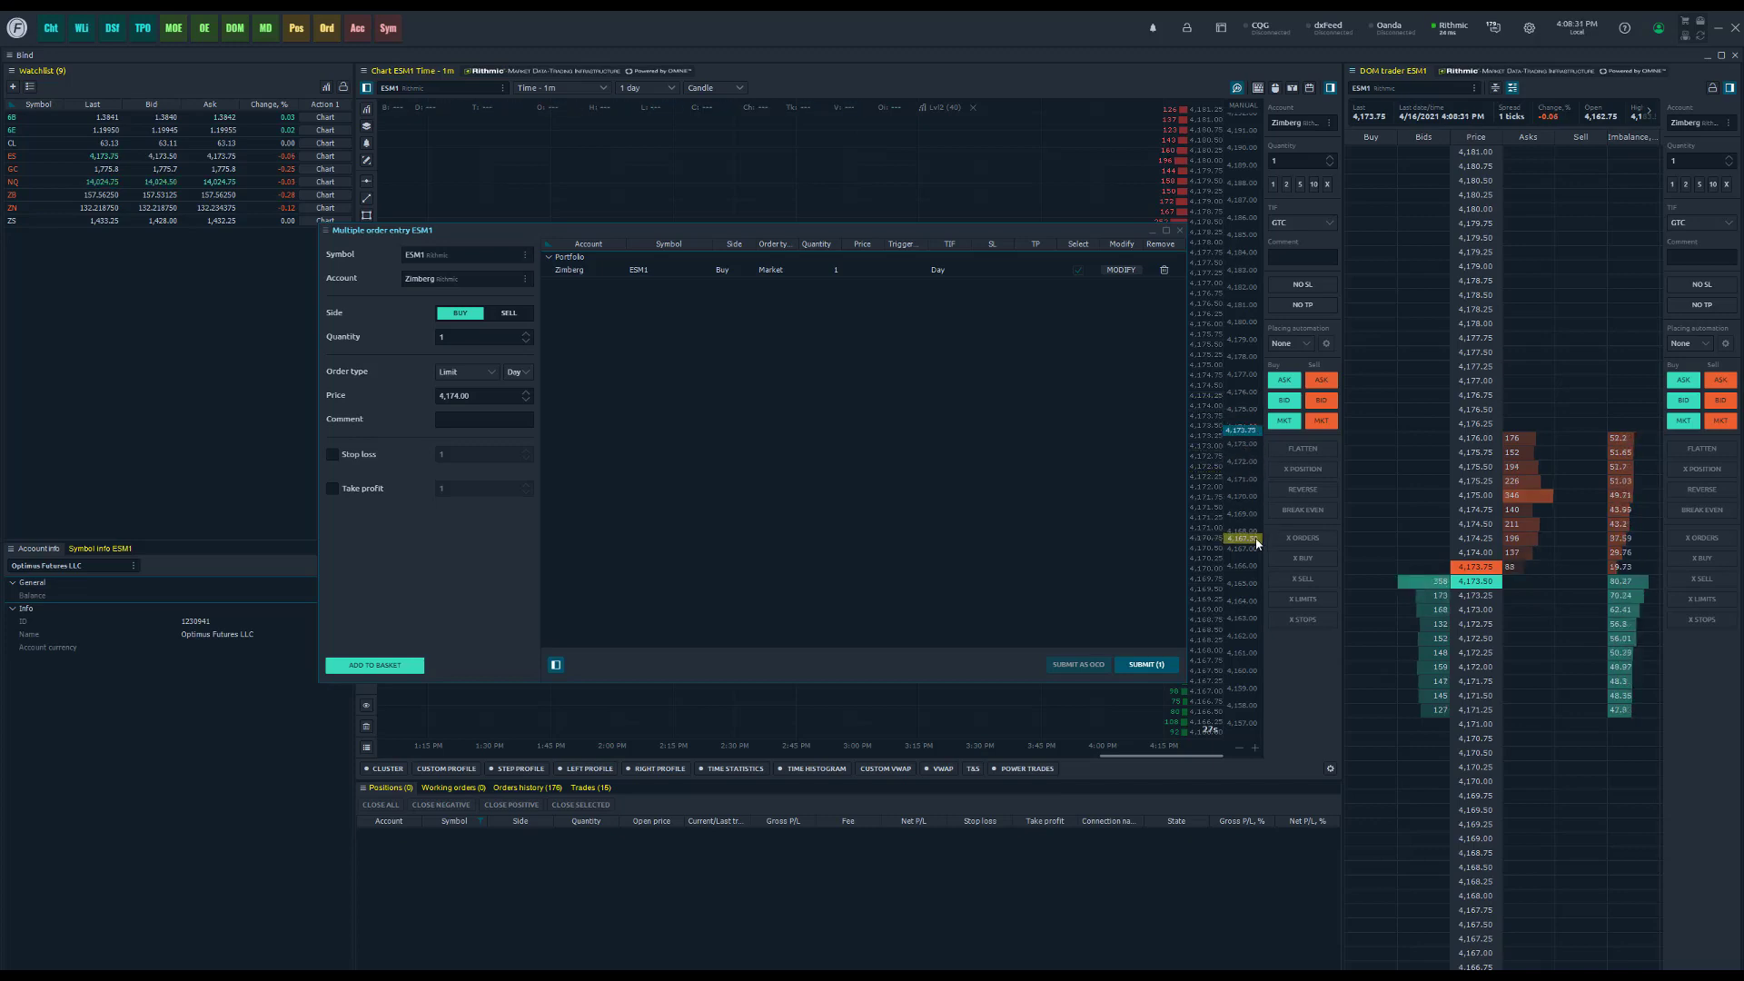
{"action": "left_click", "coordinate": [454, 396]}
{"action": "left_click", "coordinate": [458, 396]}
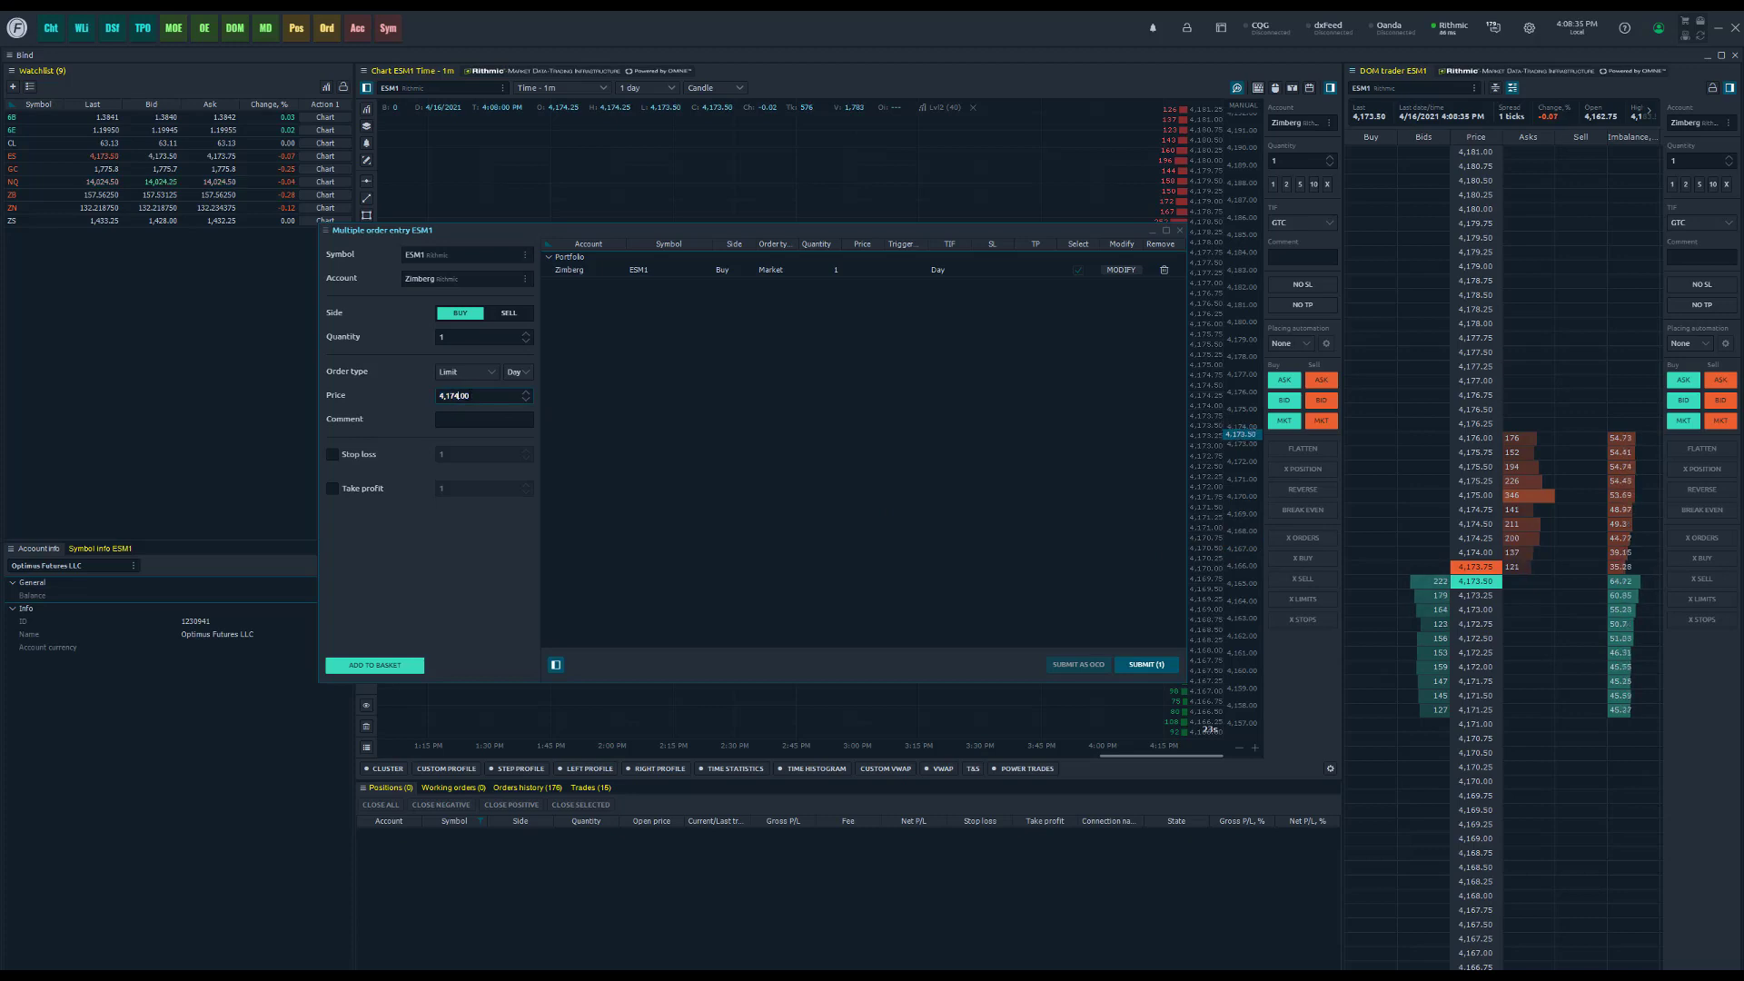
{"action": "type", "text": "0"}
{"action": "left_click", "coordinate": [379, 671]}
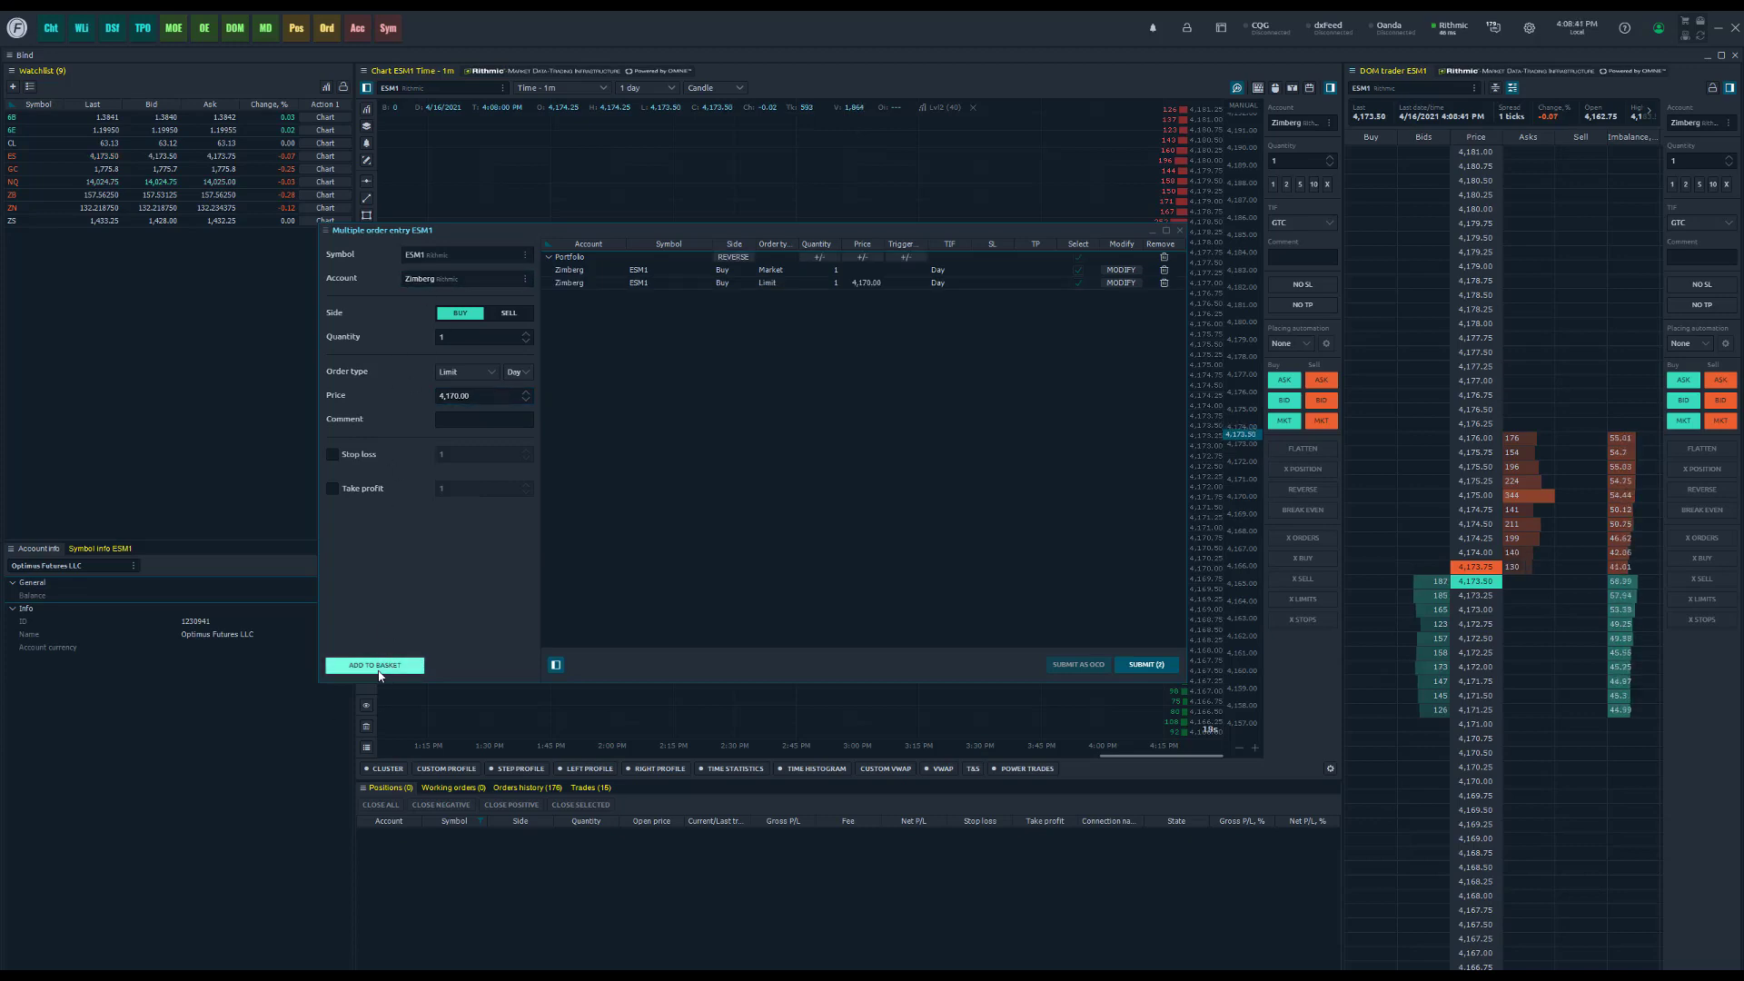
Step: Add a third ESM1 buy limit of 1 at 4,165.00 to the basket
{"action": "double_click", "coordinate": [458, 396]}
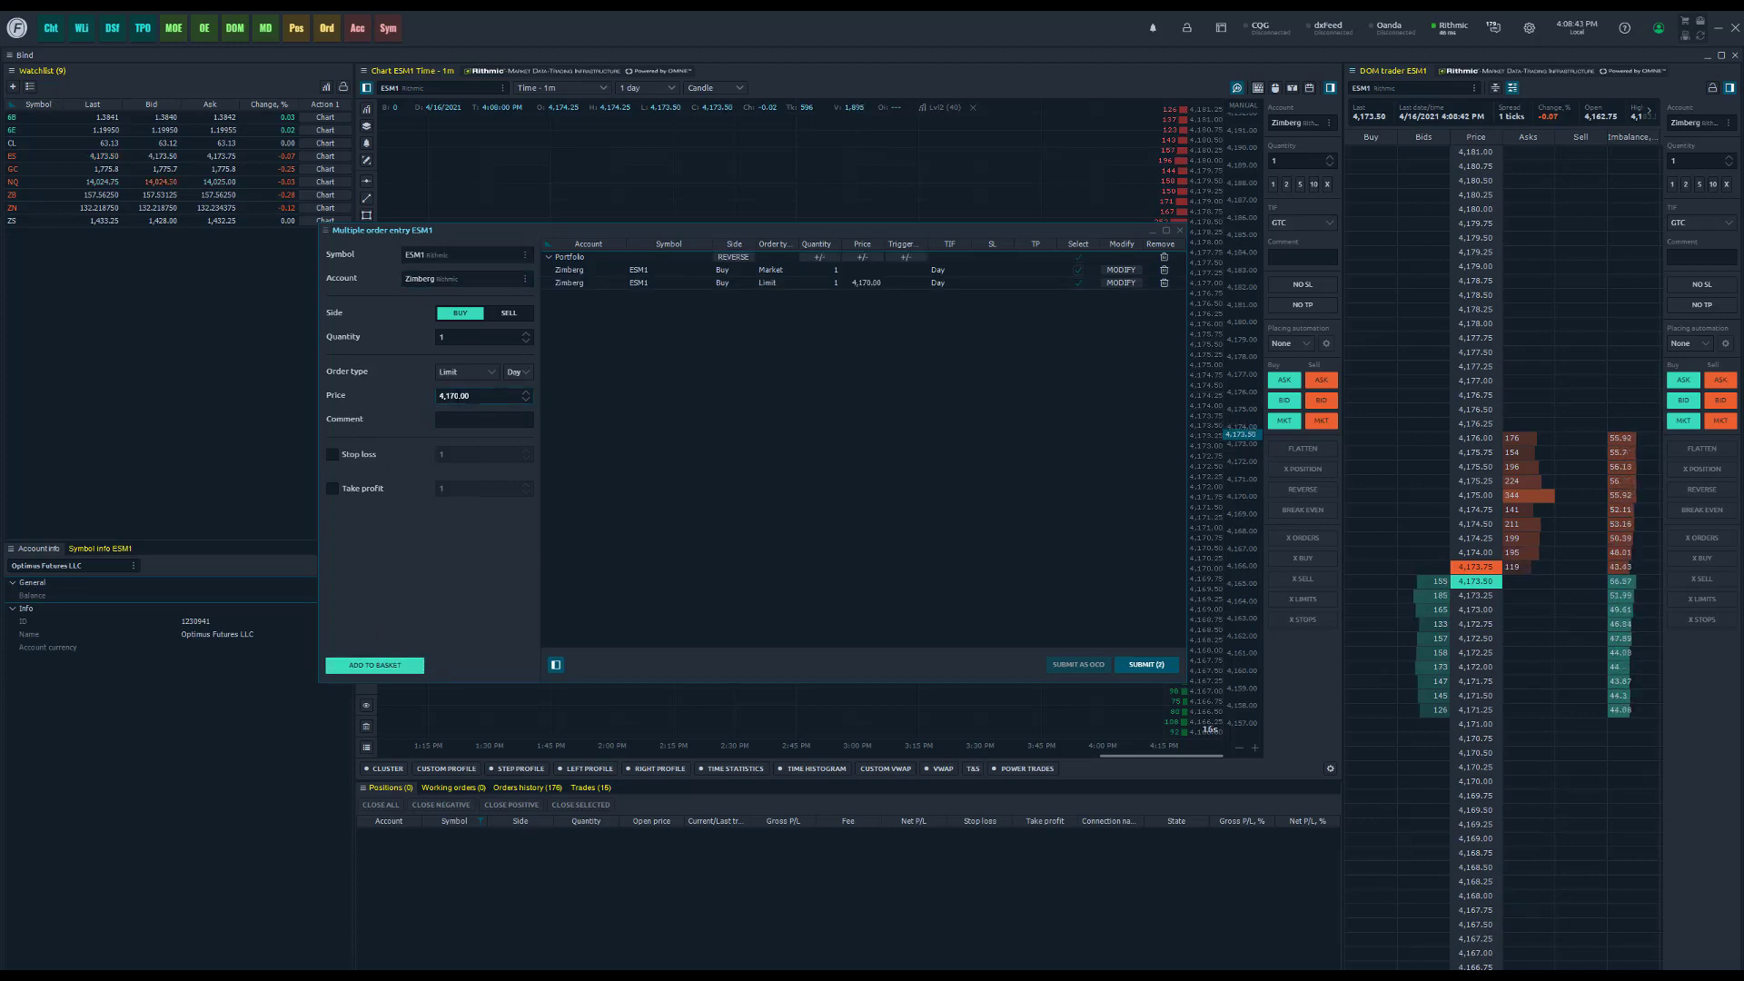
{"action": "left_click", "coordinate": [477, 392]}
{"action": "type", "text": "65"}
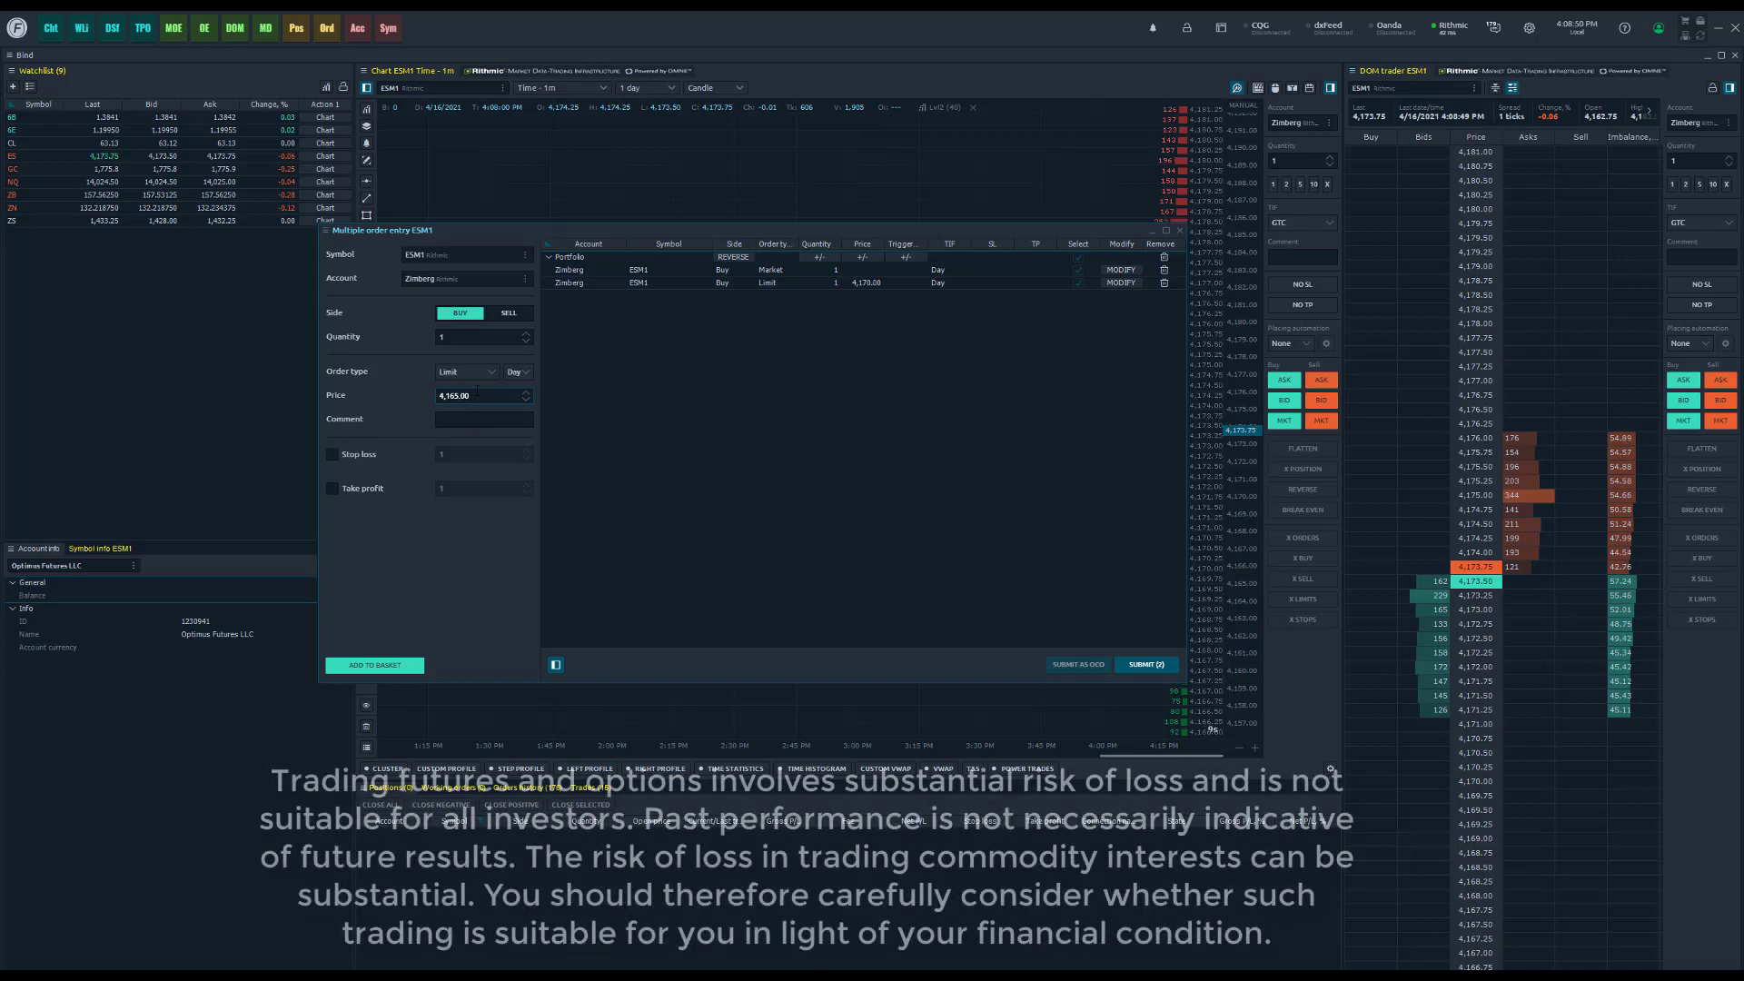
{"action": "left_click", "coordinate": [408, 671]}
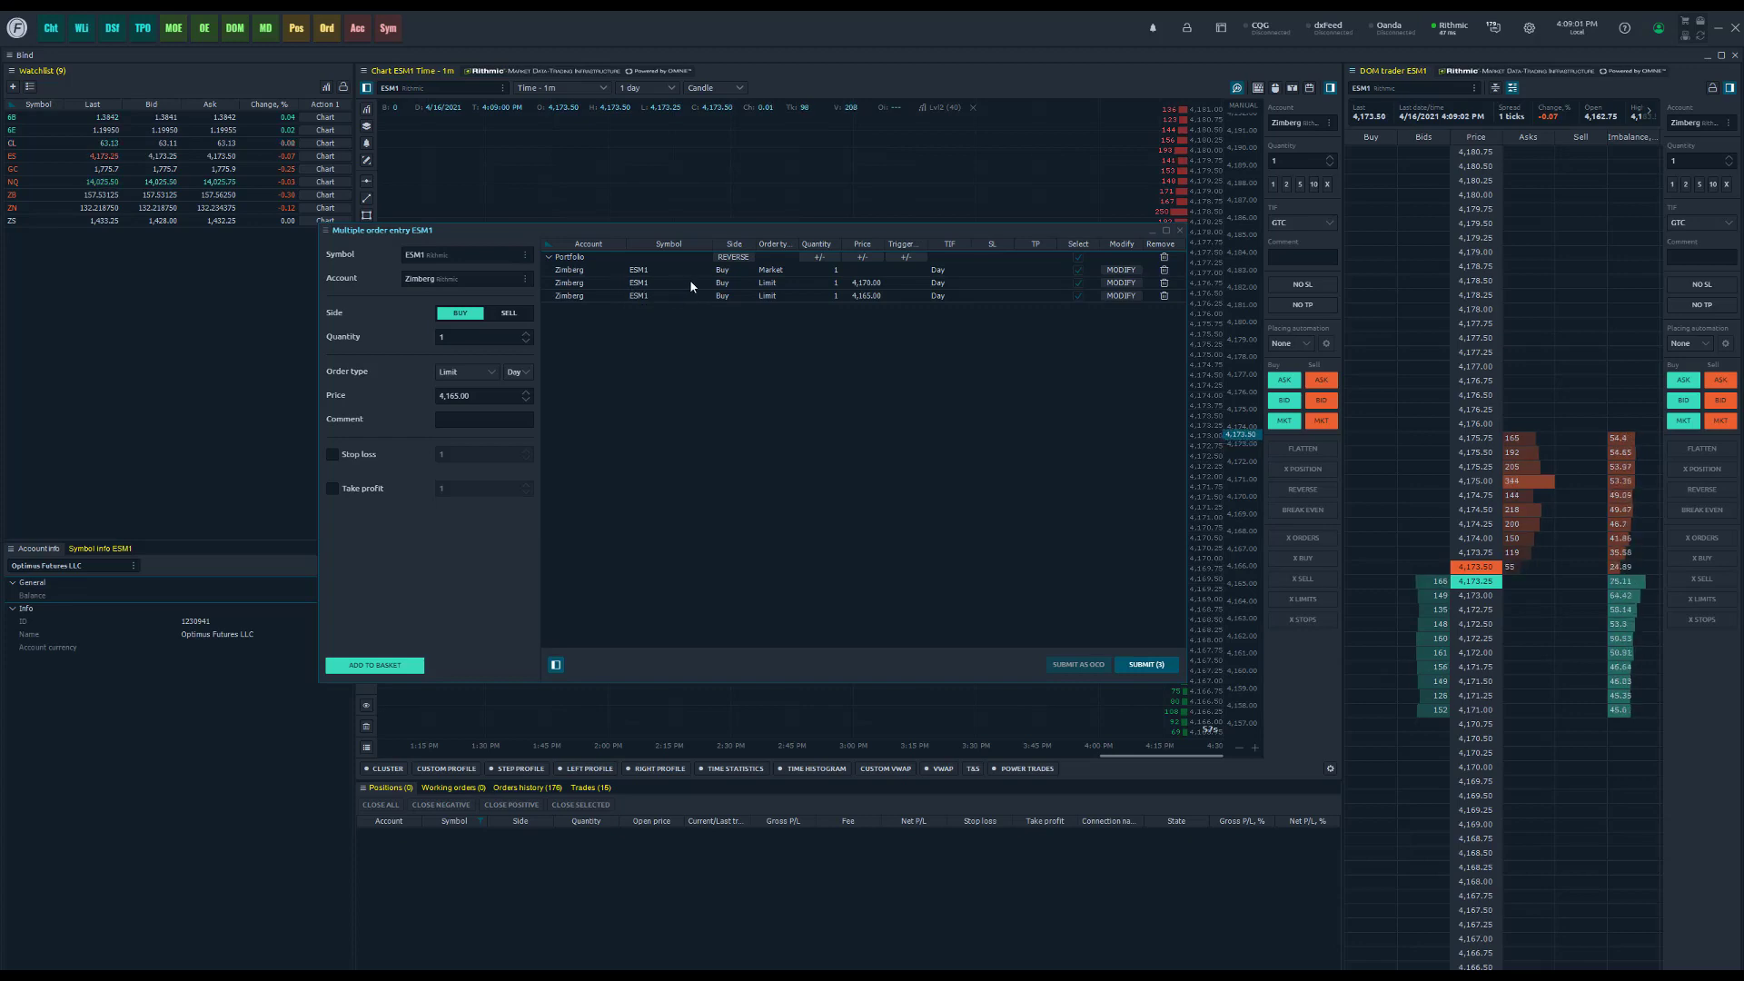
Step: Flip the basket orders to sells and back to buys, then select the first order
{"action": "left_click", "coordinate": [732, 258]}
{"action": "left_click", "coordinate": [734, 258]}
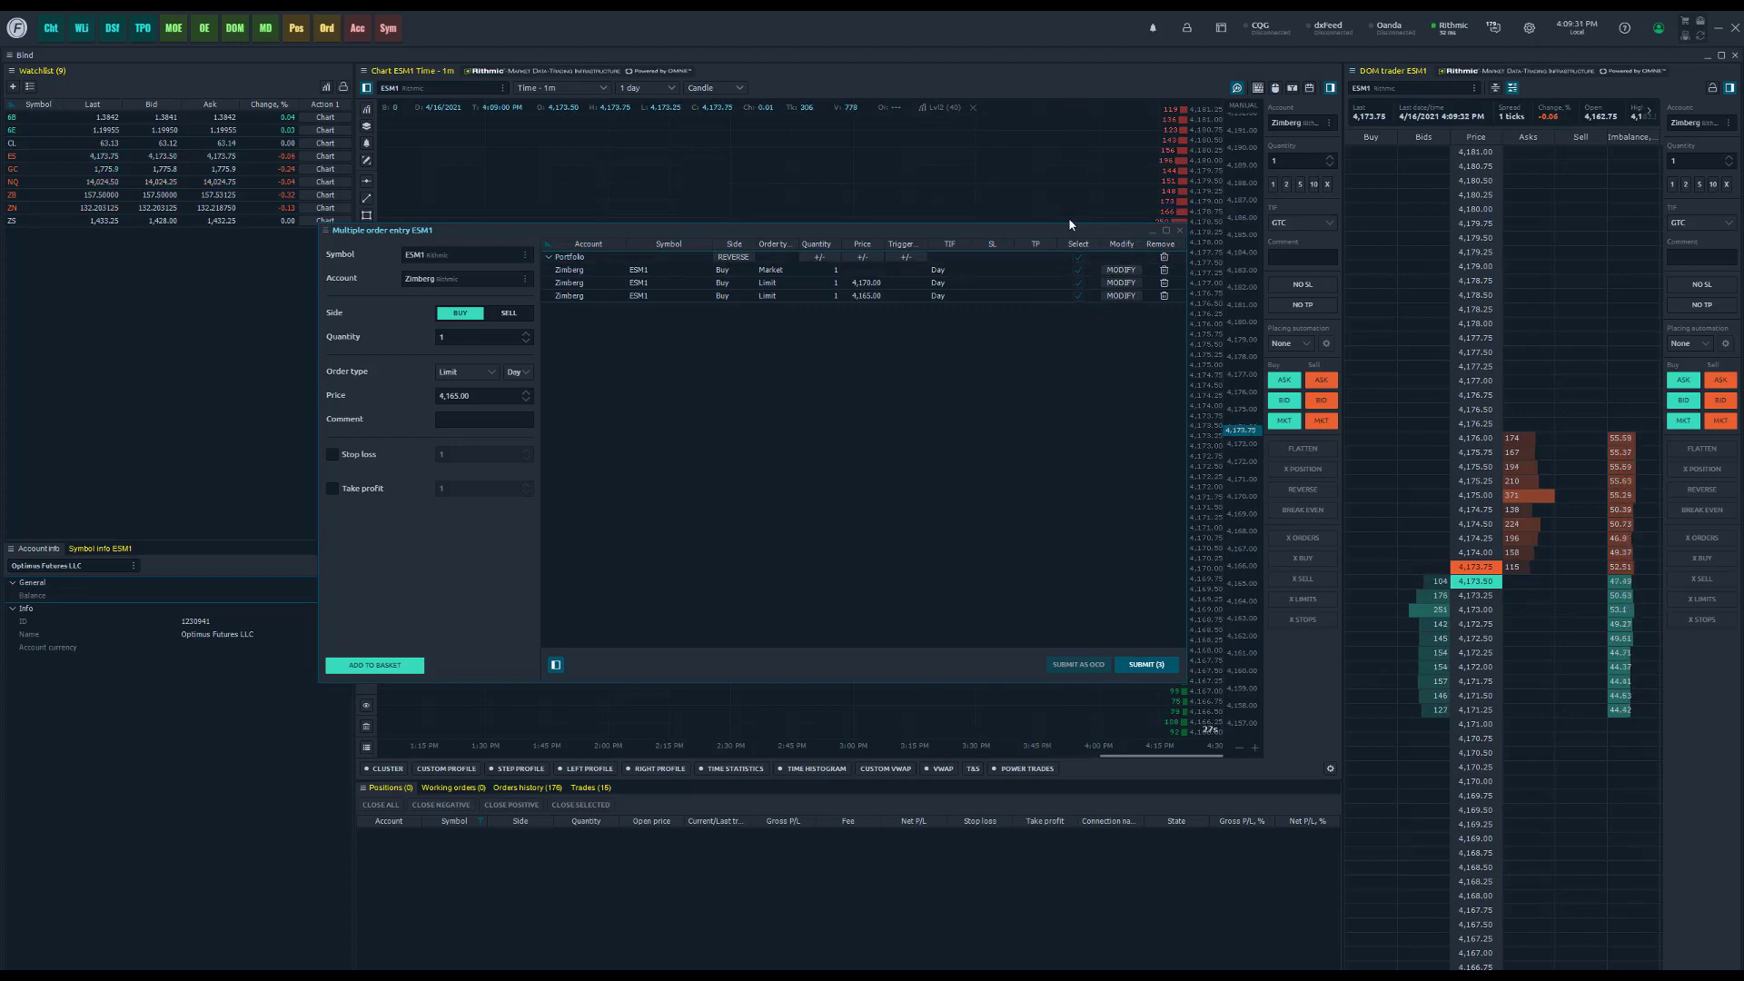
{"action": "left_click", "coordinate": [1080, 269]}
Step: Submit the three basket orders and view the 4,170.00 and 4,165.00 limits under Working orders
{"action": "left_click", "coordinate": [1147, 665]}
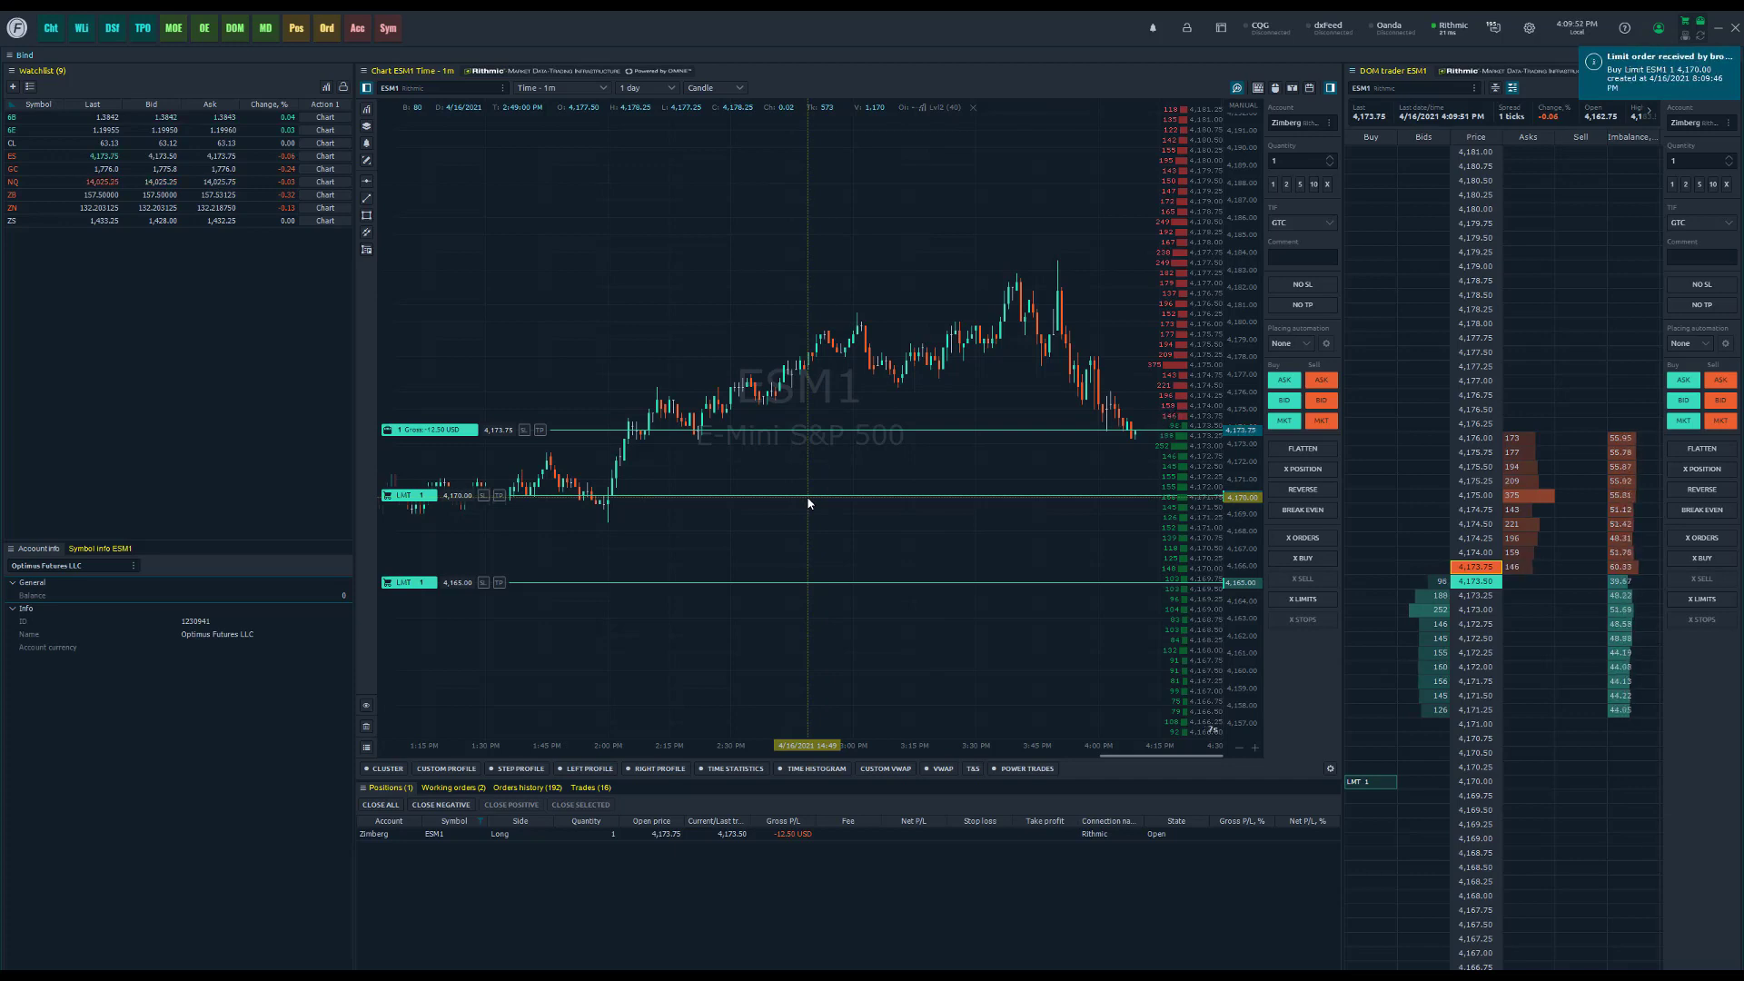
{"action": "mouse_move", "coordinate": [467, 437]}
{"action": "left_click", "coordinate": [473, 790]}
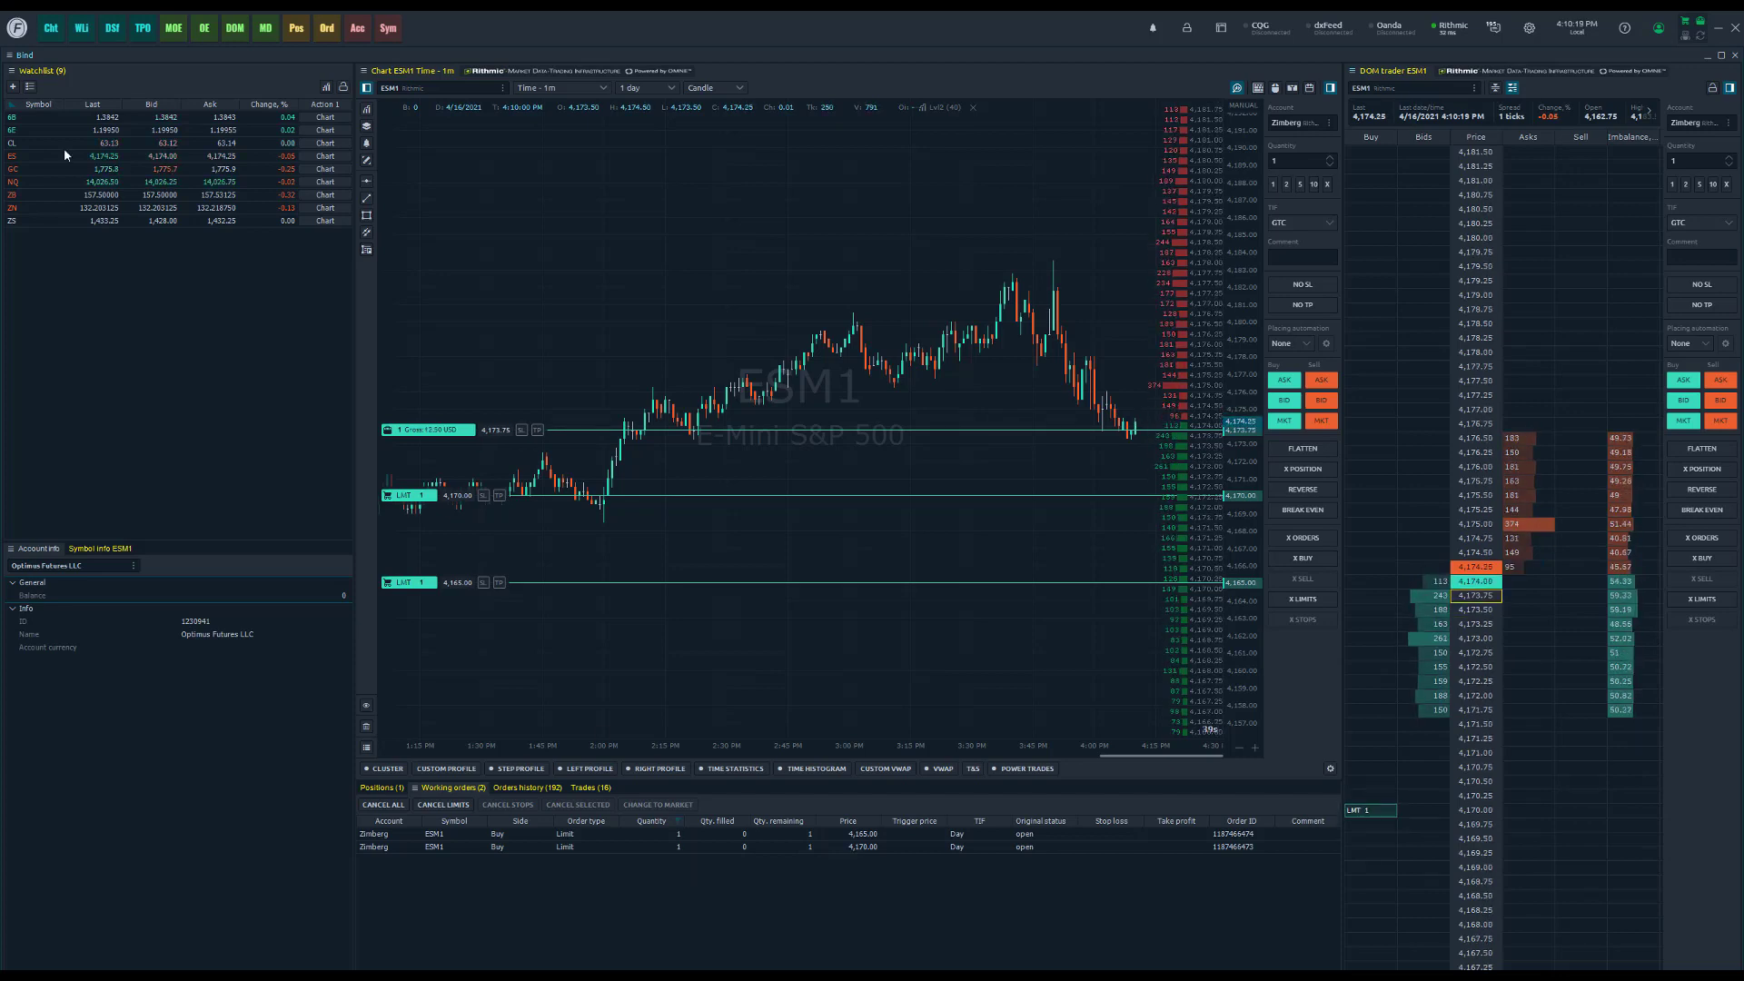
Step: Open Multiple Order Entry loaded with the working orders and start editing the second order's side
{"action": "left_click", "coordinate": [173, 28]}
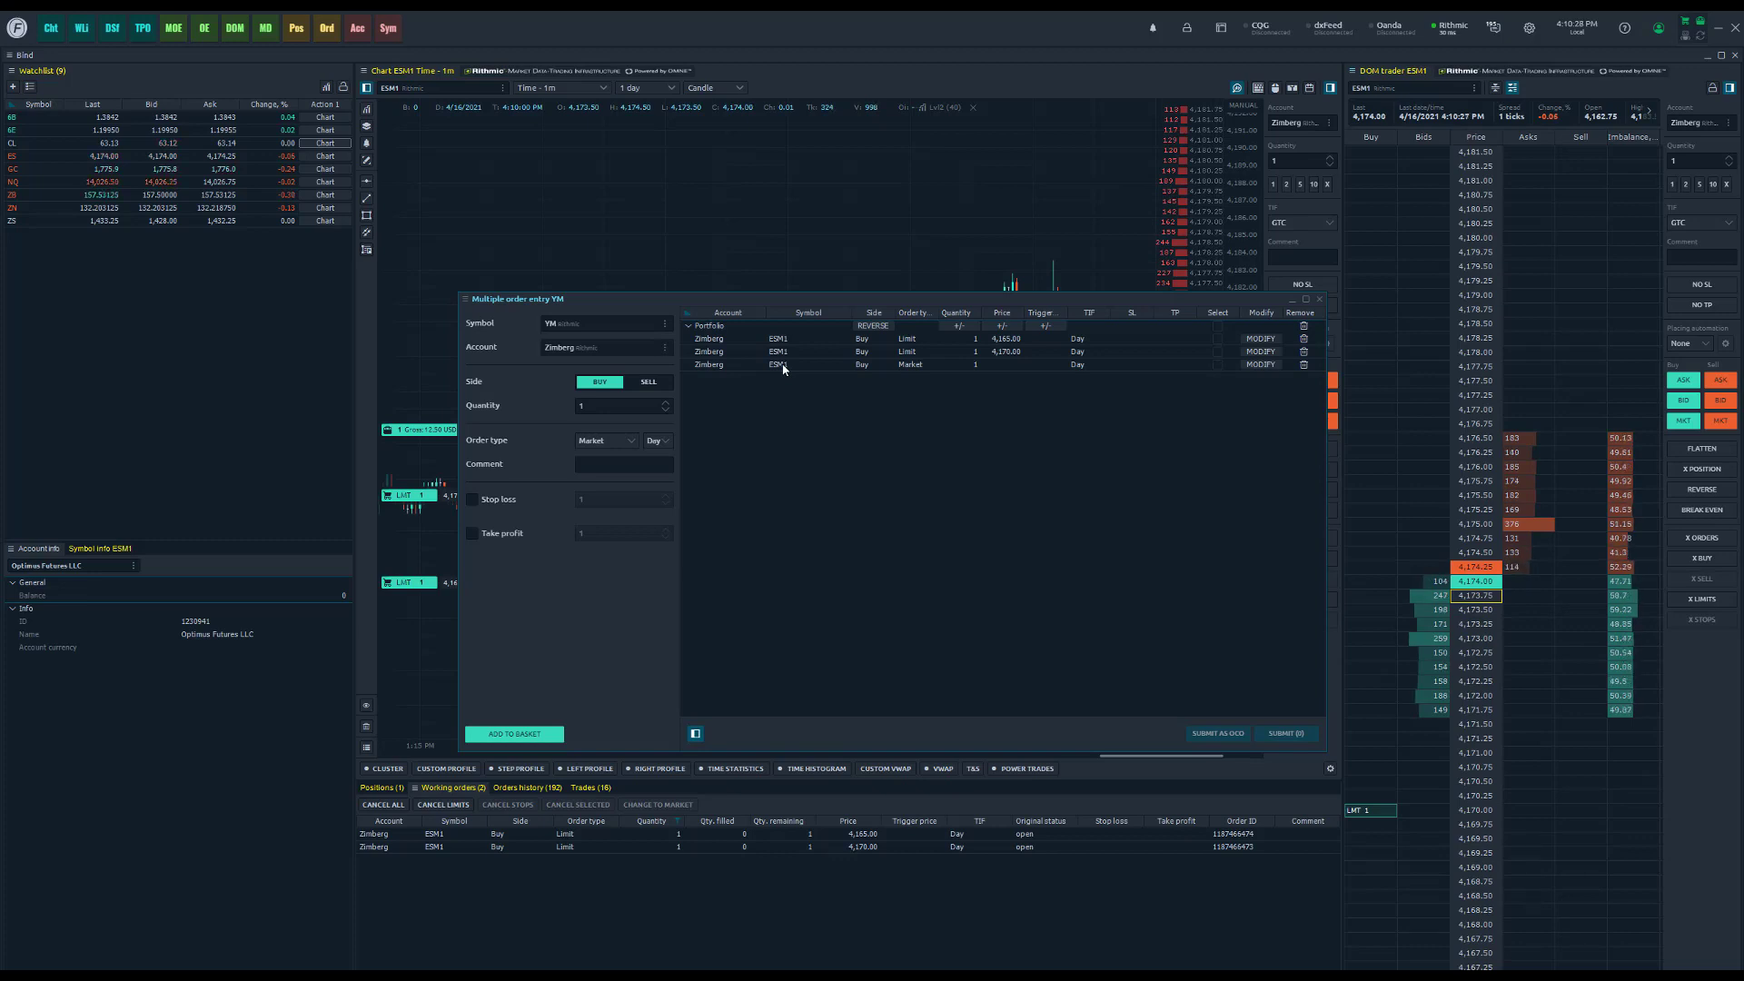
{"action": "left_click", "coordinate": [860, 353]}
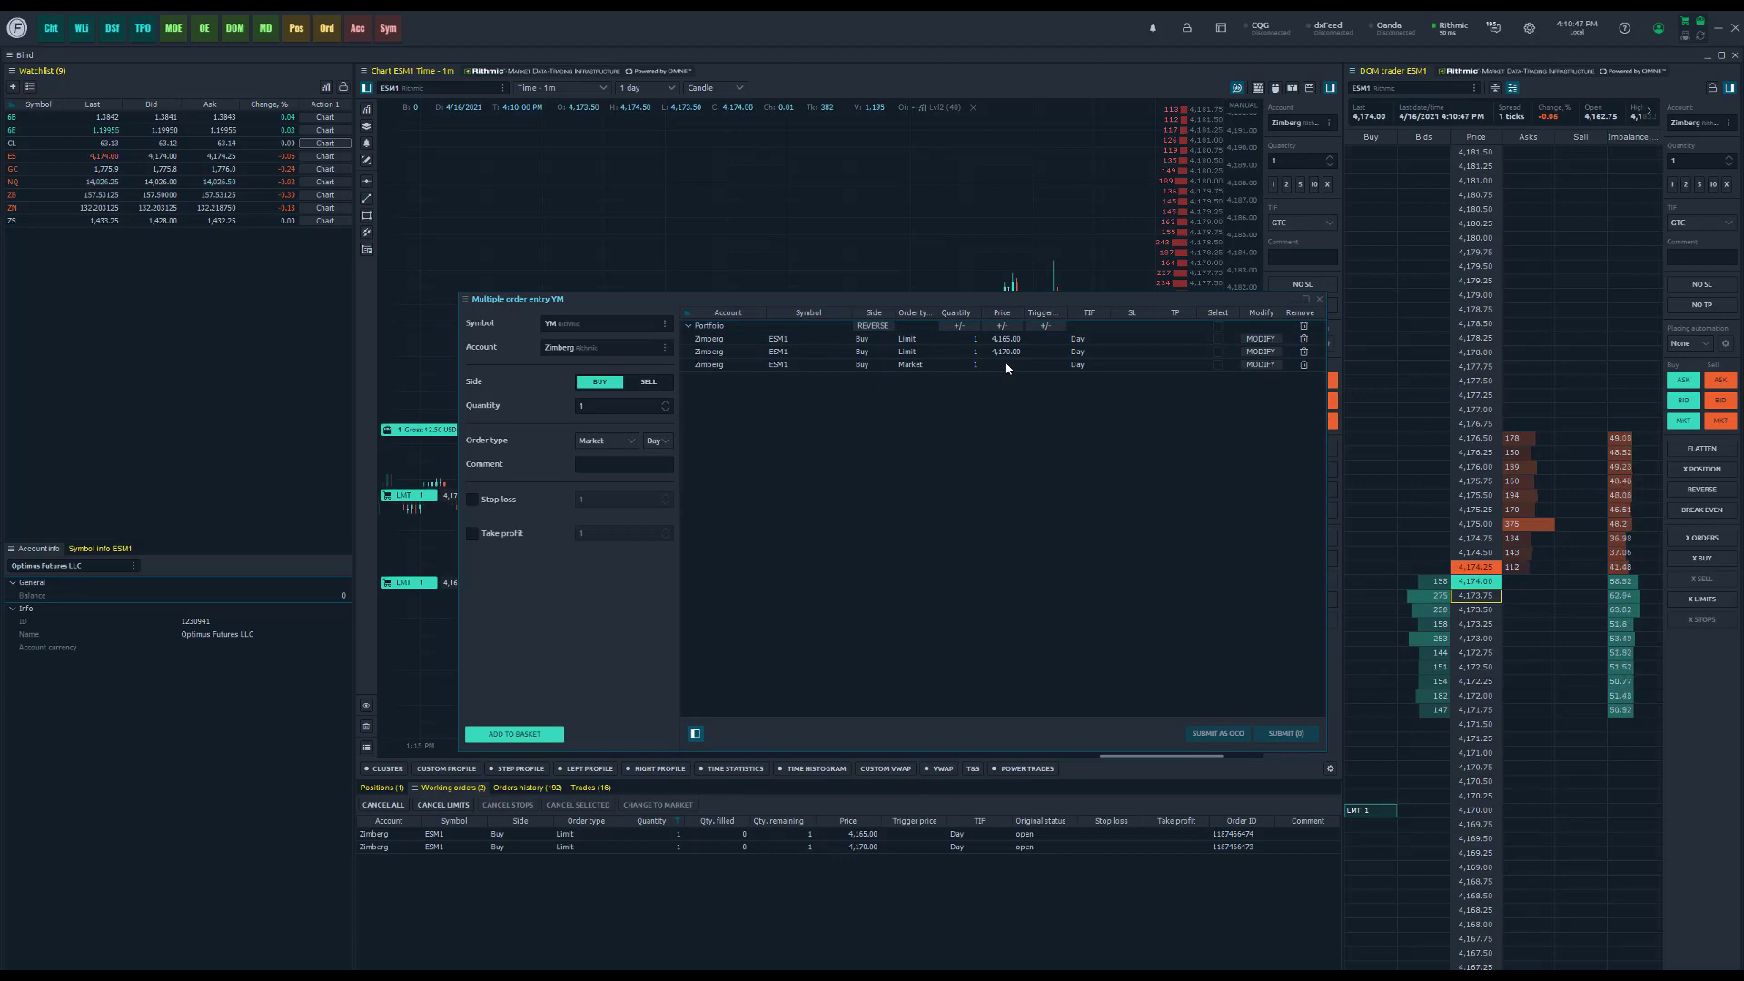
Step: Empty the basket, select the ESM1 symbol, and close the open ESM1 position
{"action": "left_click", "coordinate": [1304, 327]}
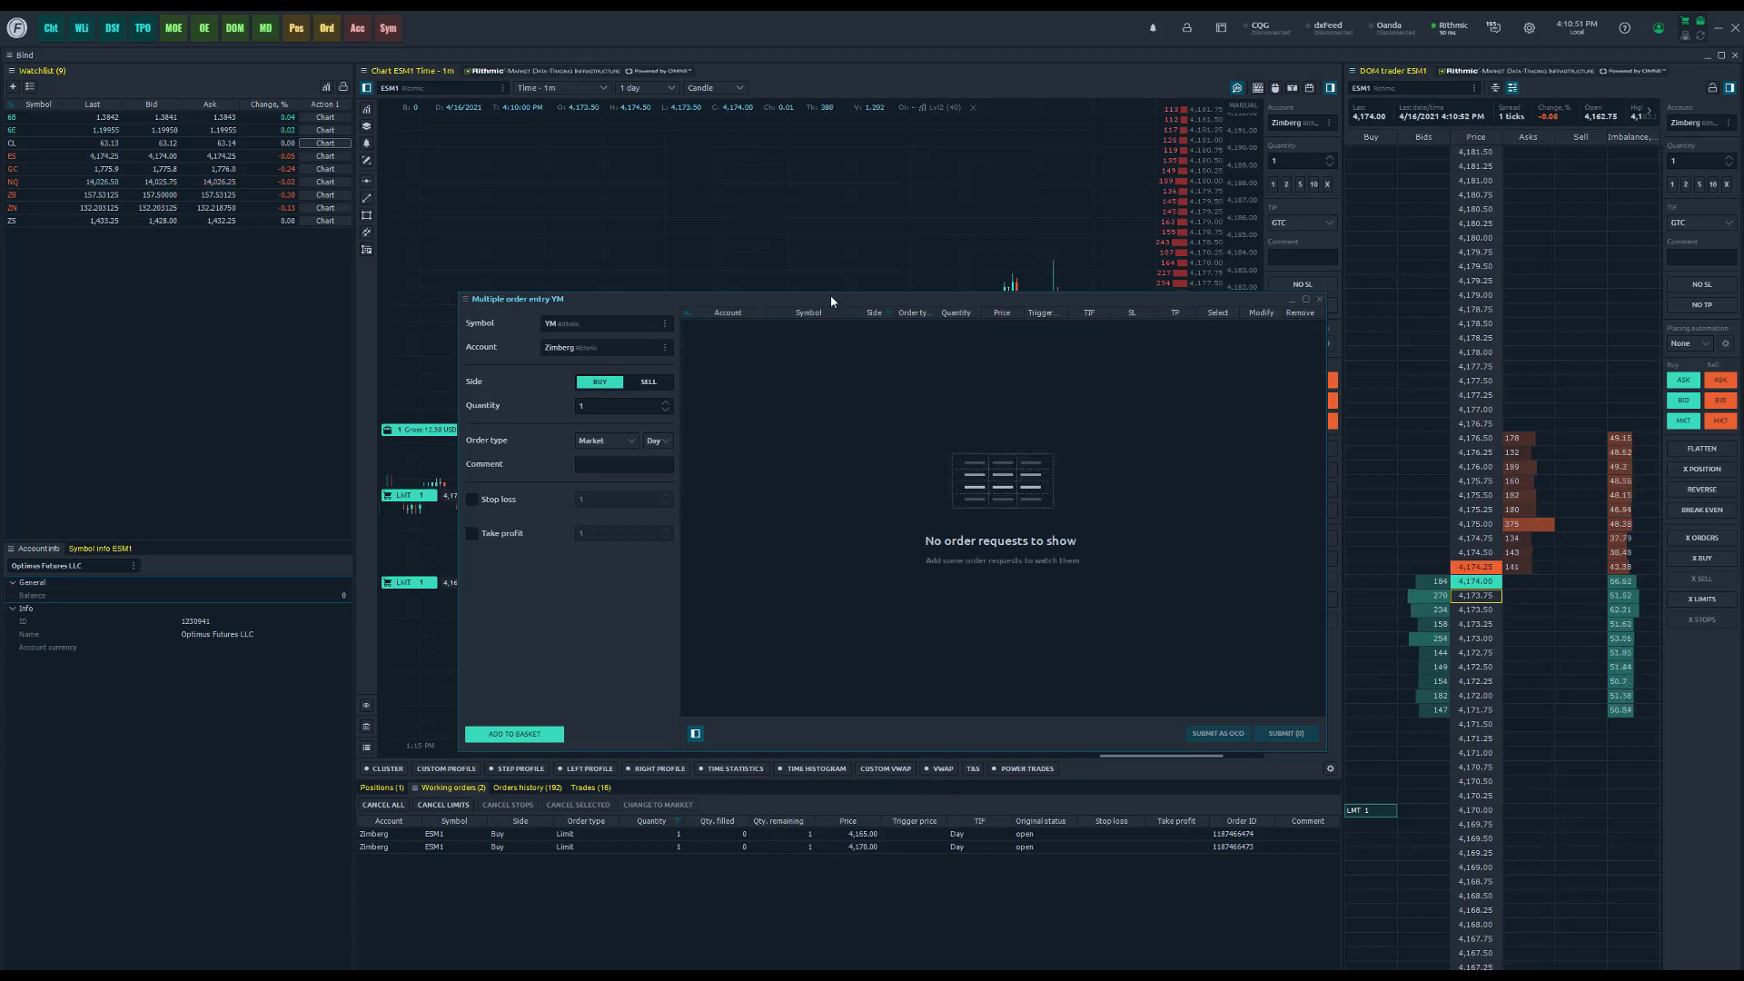
{"action": "left_click", "coordinate": [561, 324]}
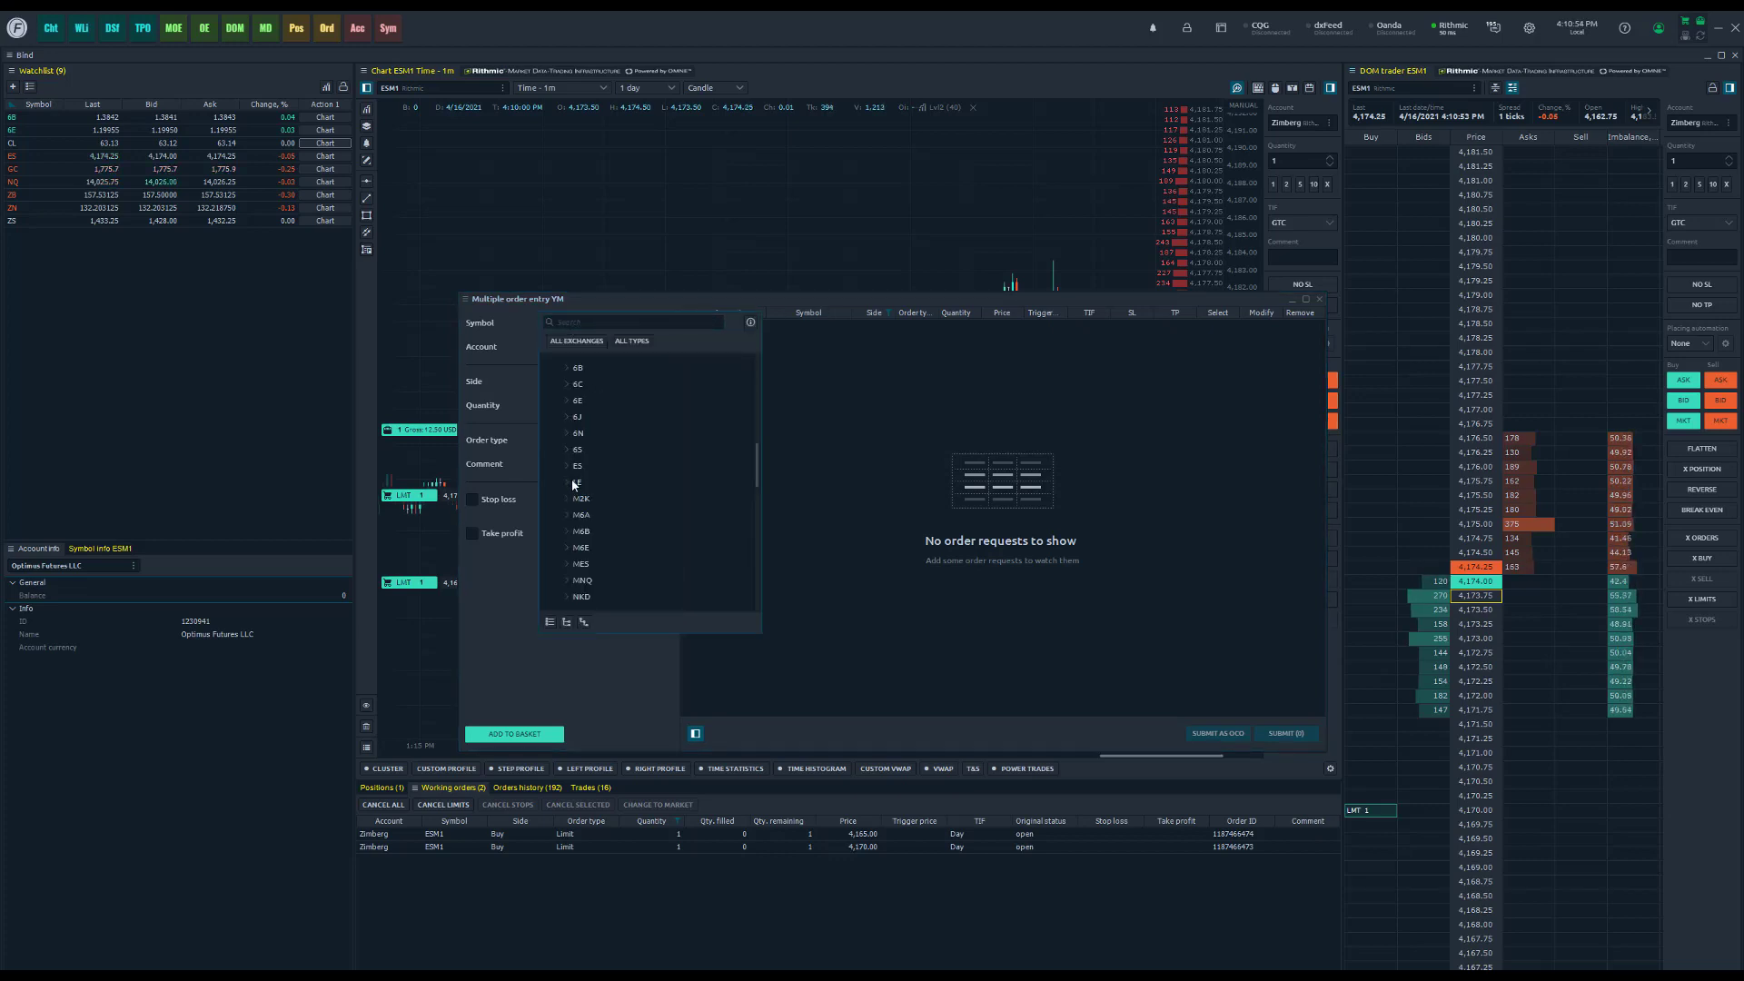
{"action": "left_click", "coordinate": [574, 484]}
{"action": "left_click", "coordinate": [606, 514]}
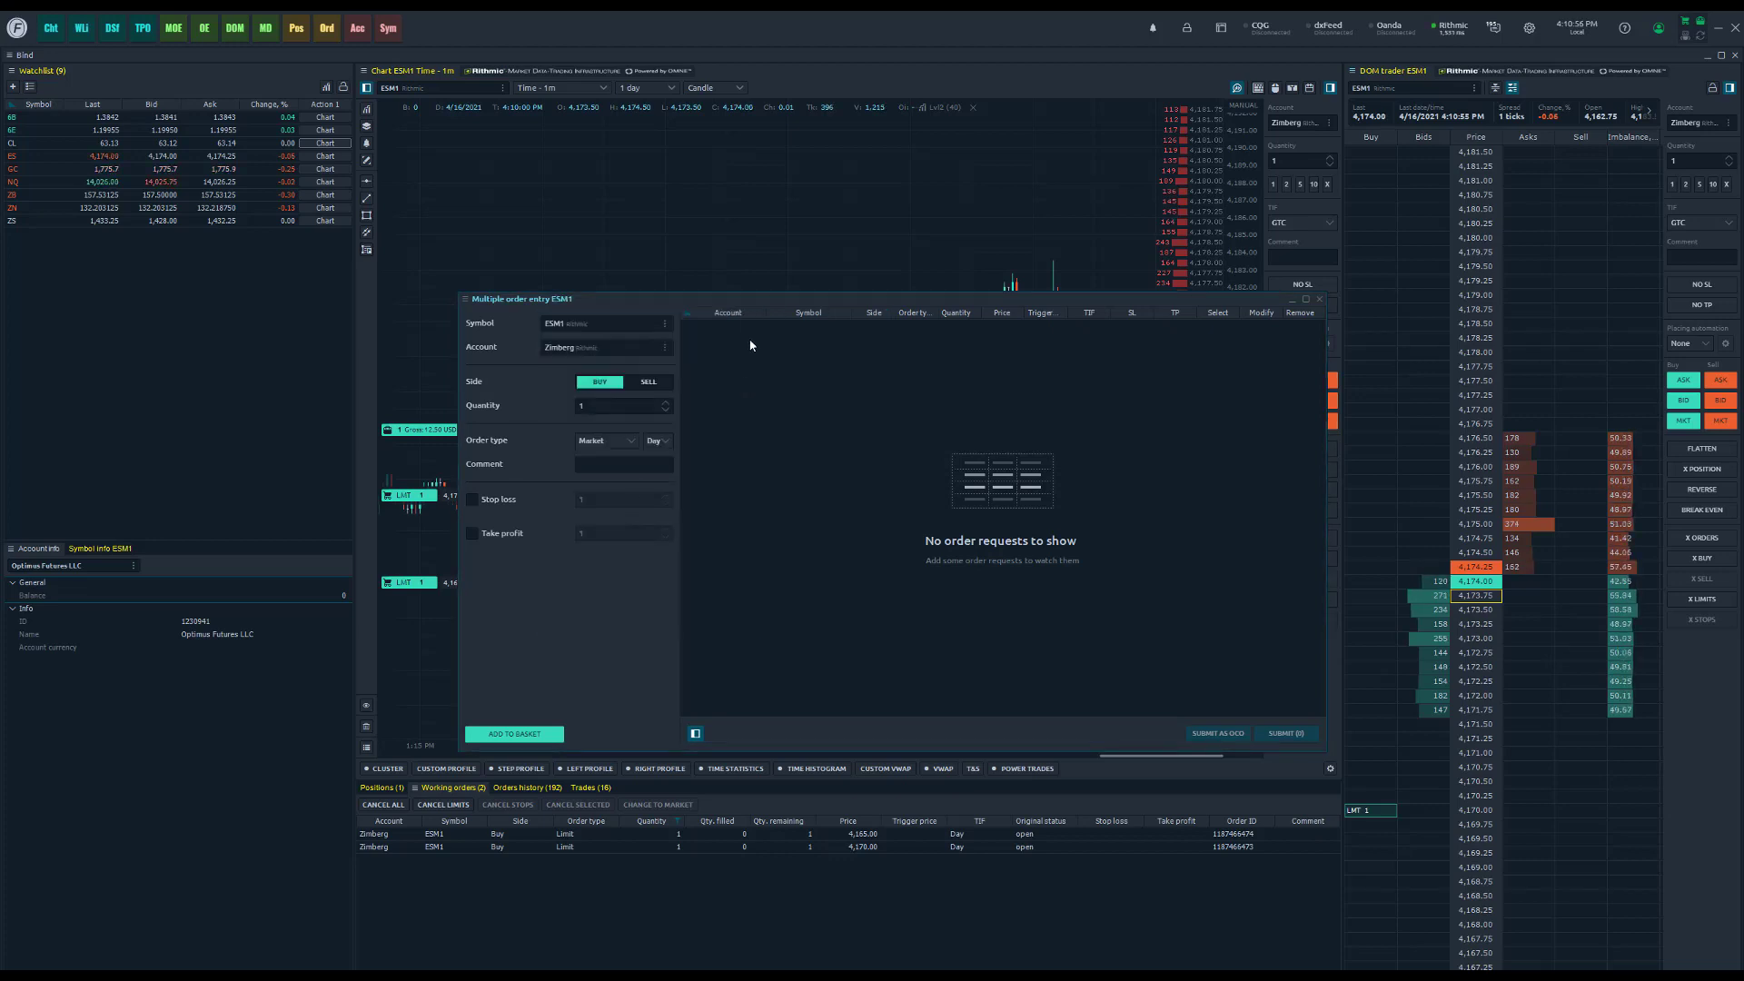
{"action": "left_click_drag", "start_coordinate": [763, 299], "coordinate": [704, 206]}
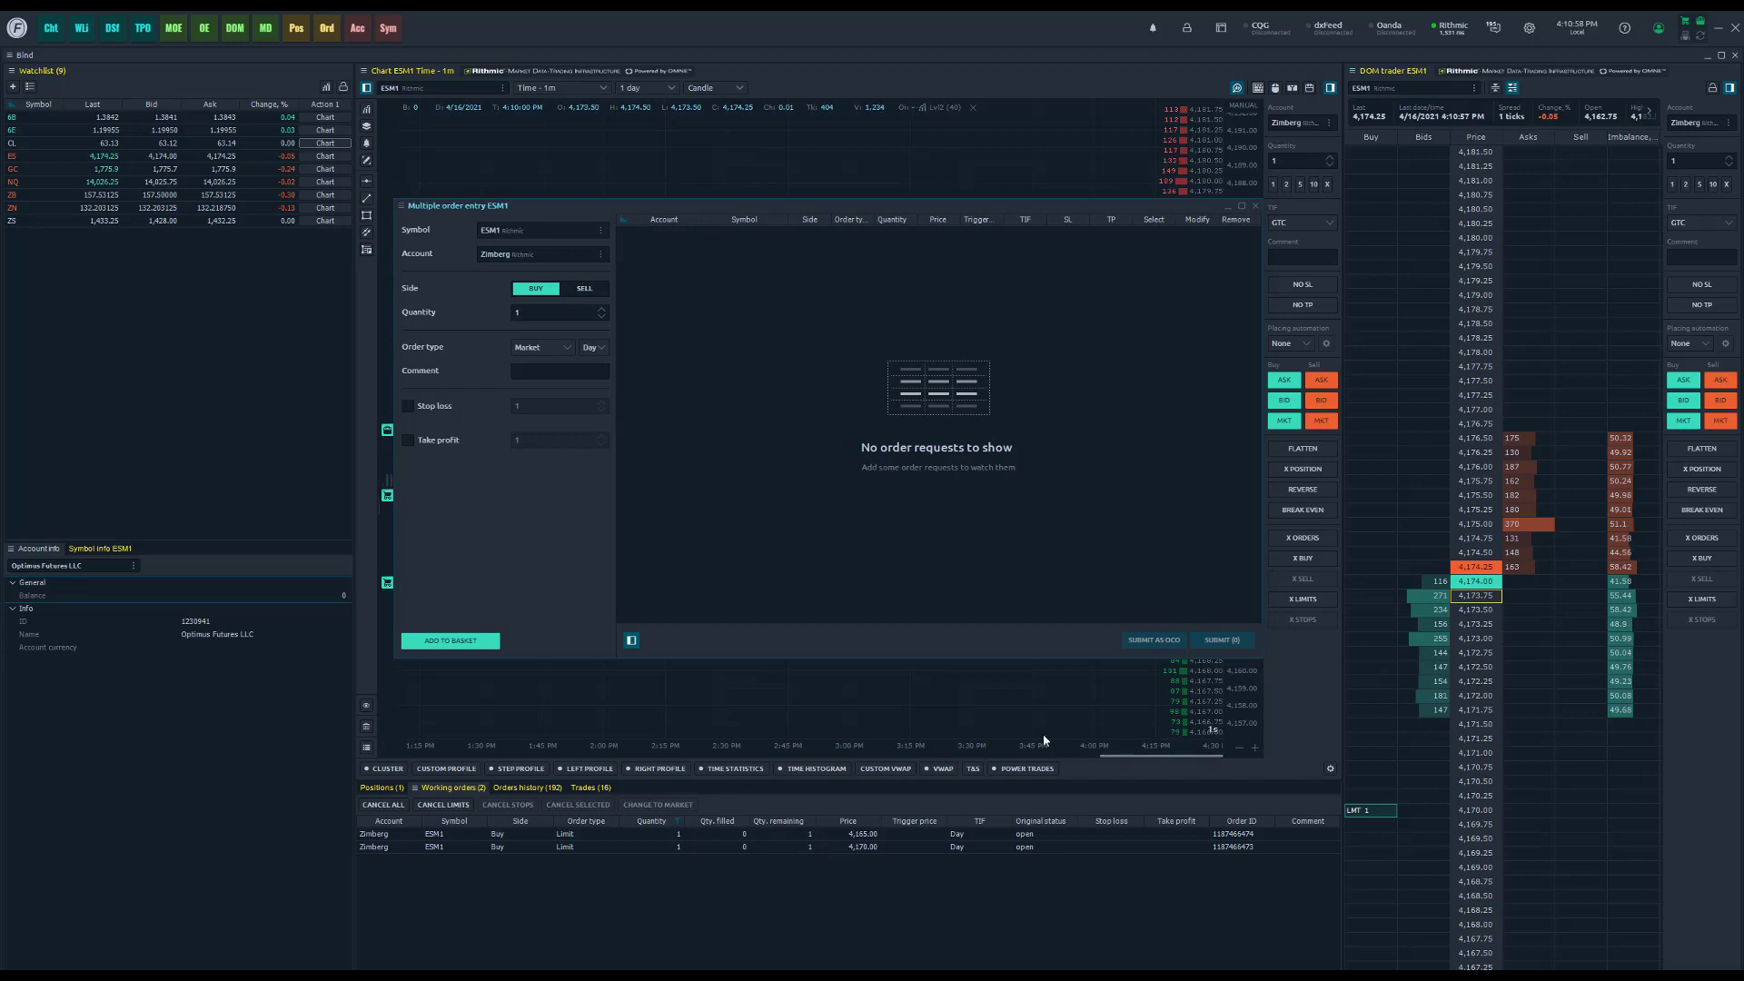
{"action": "left_click", "coordinate": [1296, 468]}
{"action": "left_click", "coordinate": [890, 511]}
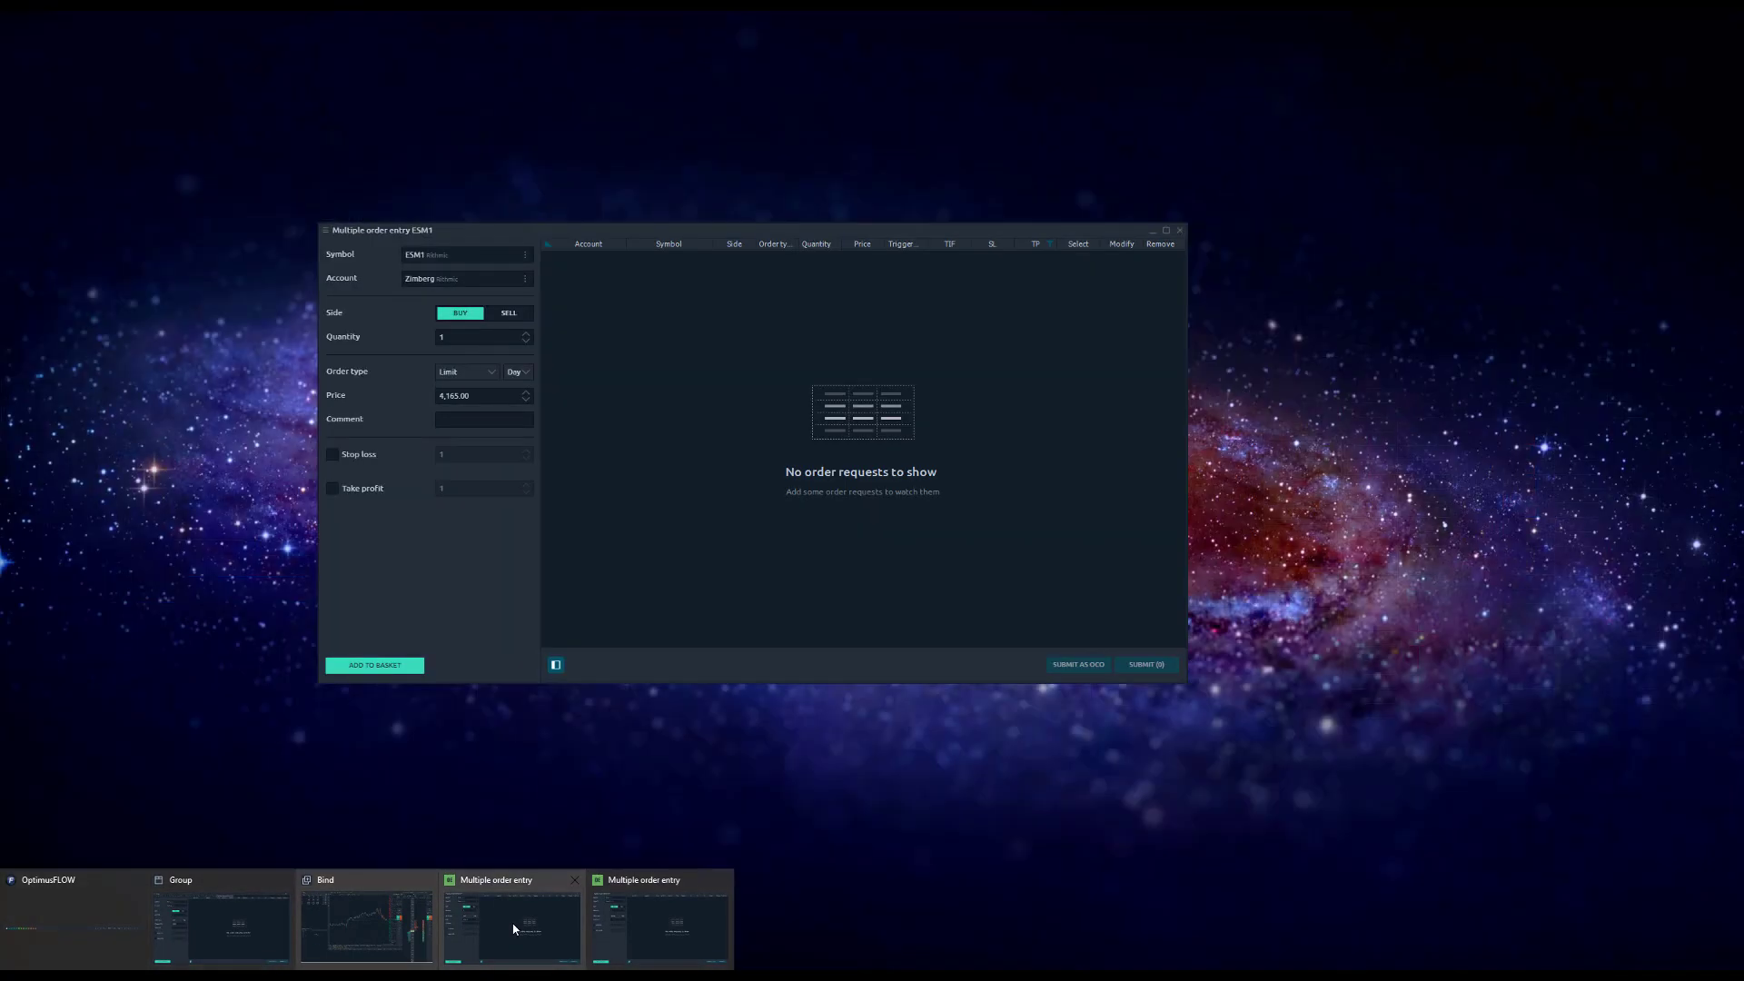
Step: Add a 1-lot ESM1 Market buy order to the basket
{"action": "left_click", "coordinate": [513, 929]}
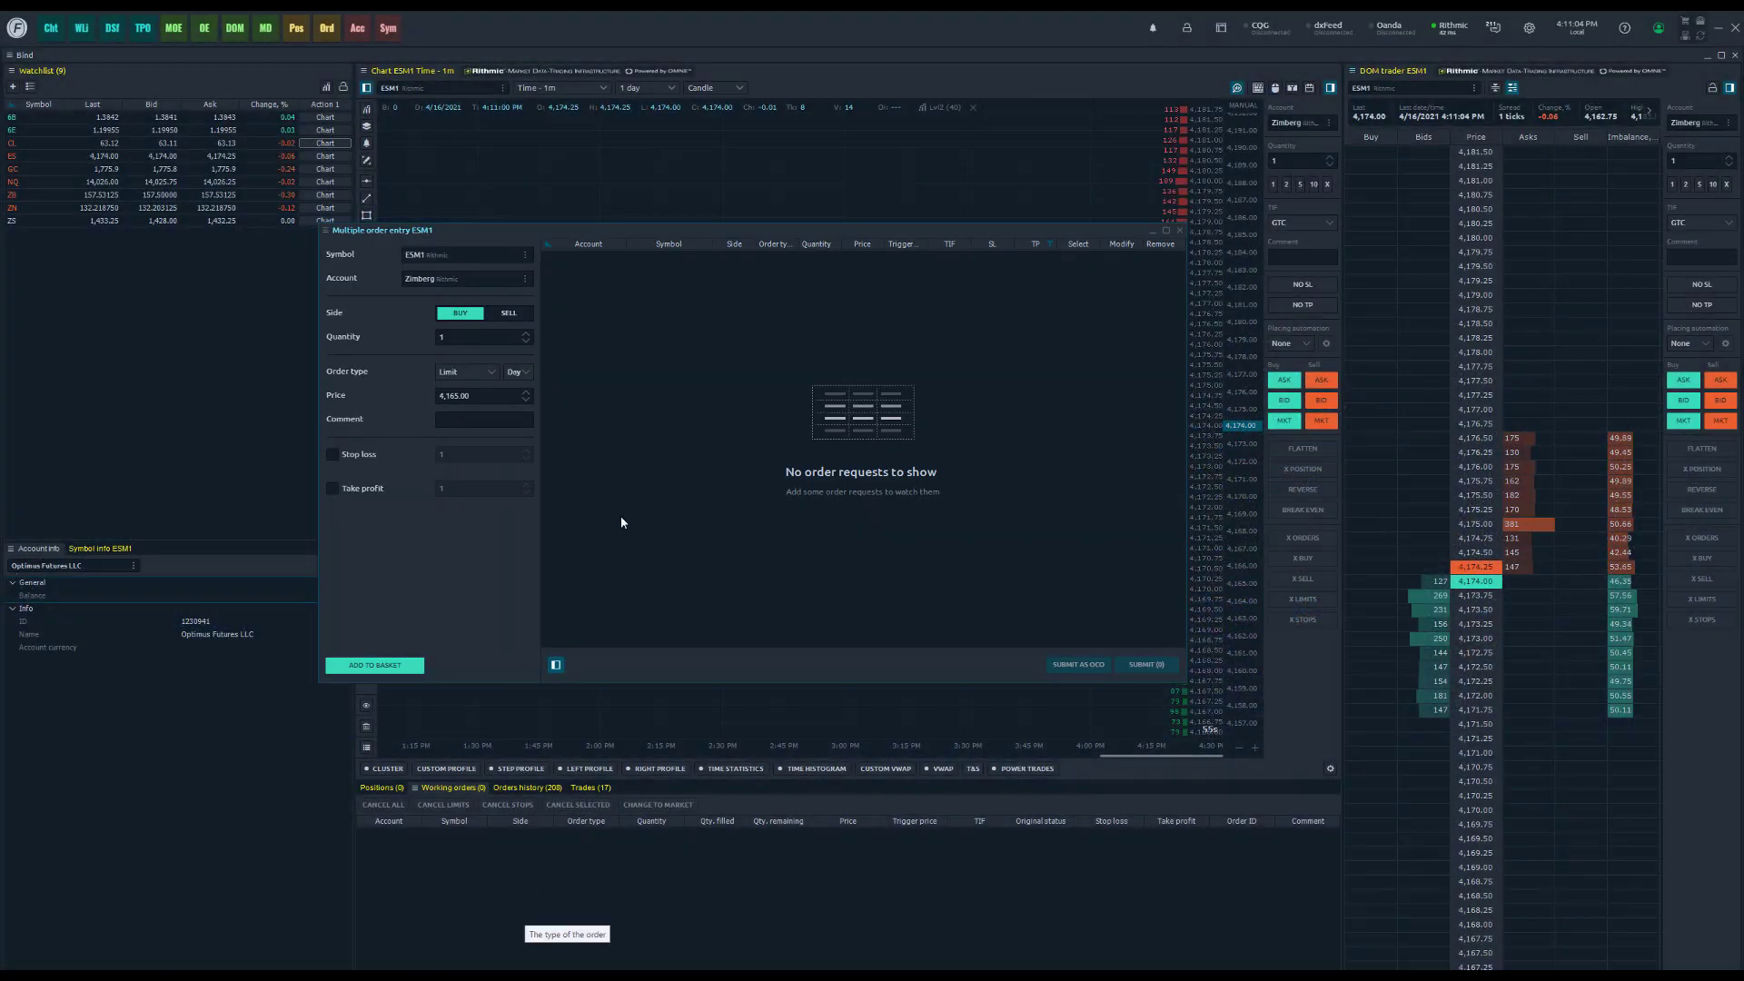
{"action": "left_click", "coordinate": [490, 376]}
{"action": "left_click", "coordinate": [471, 387]}
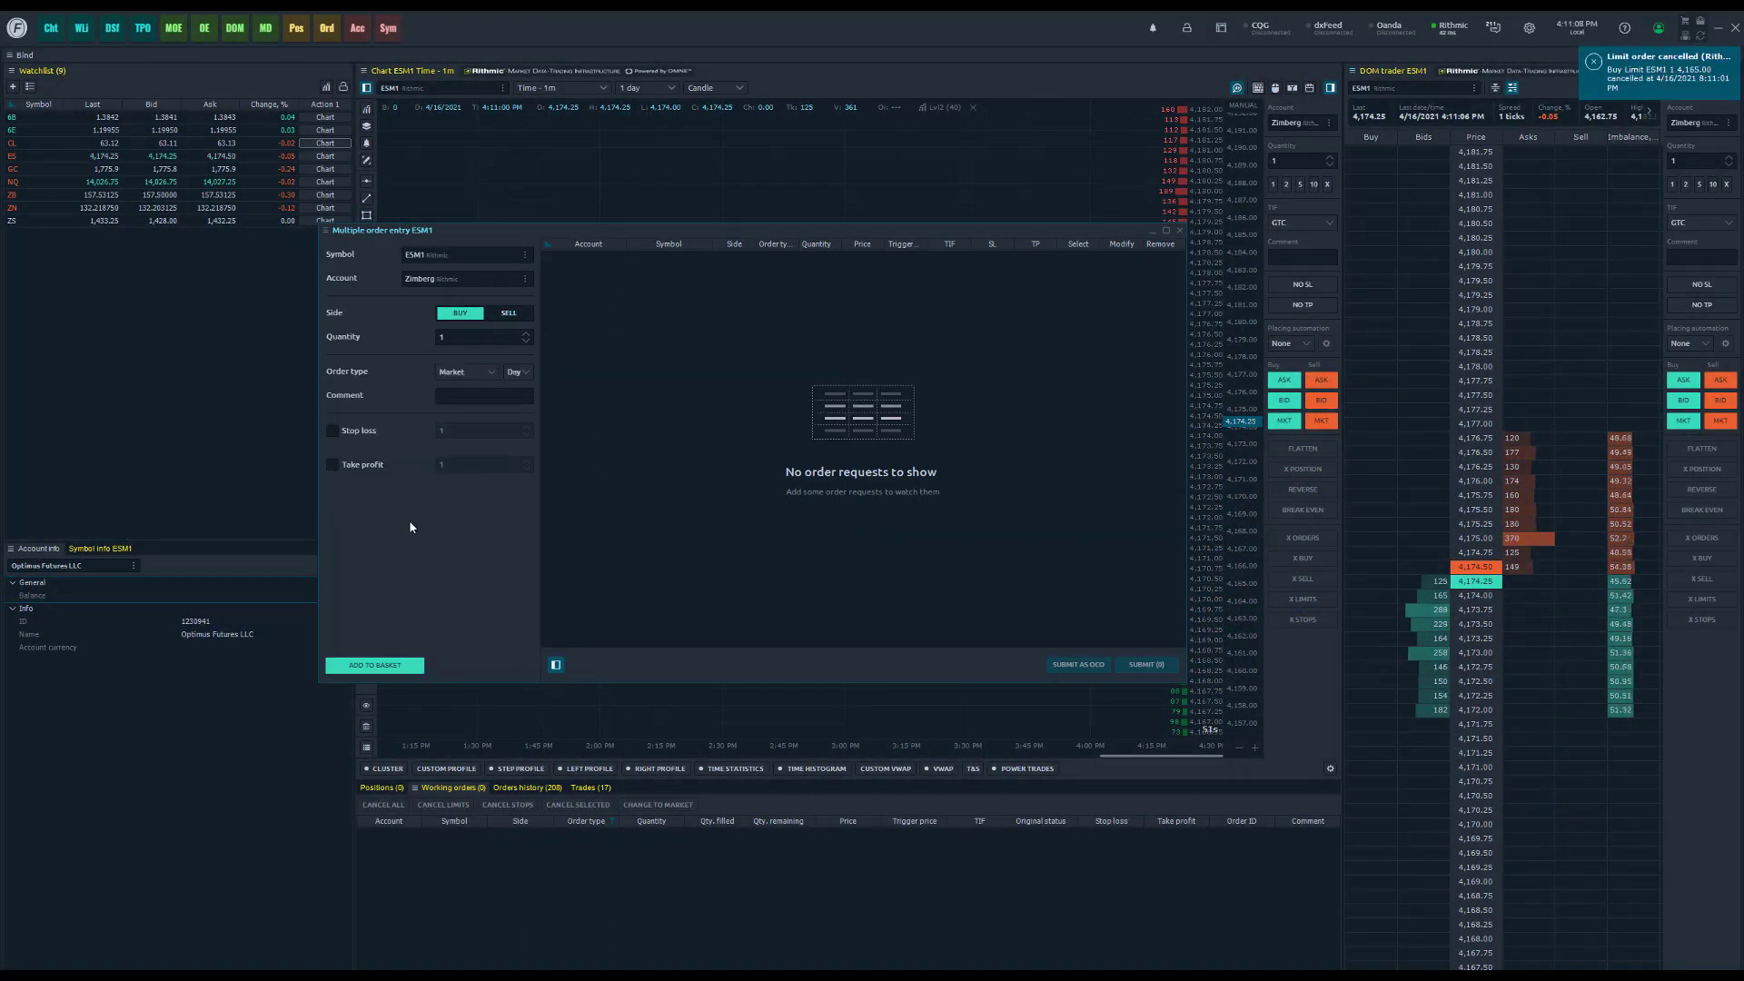
{"action": "left_click", "coordinate": [374, 665]}
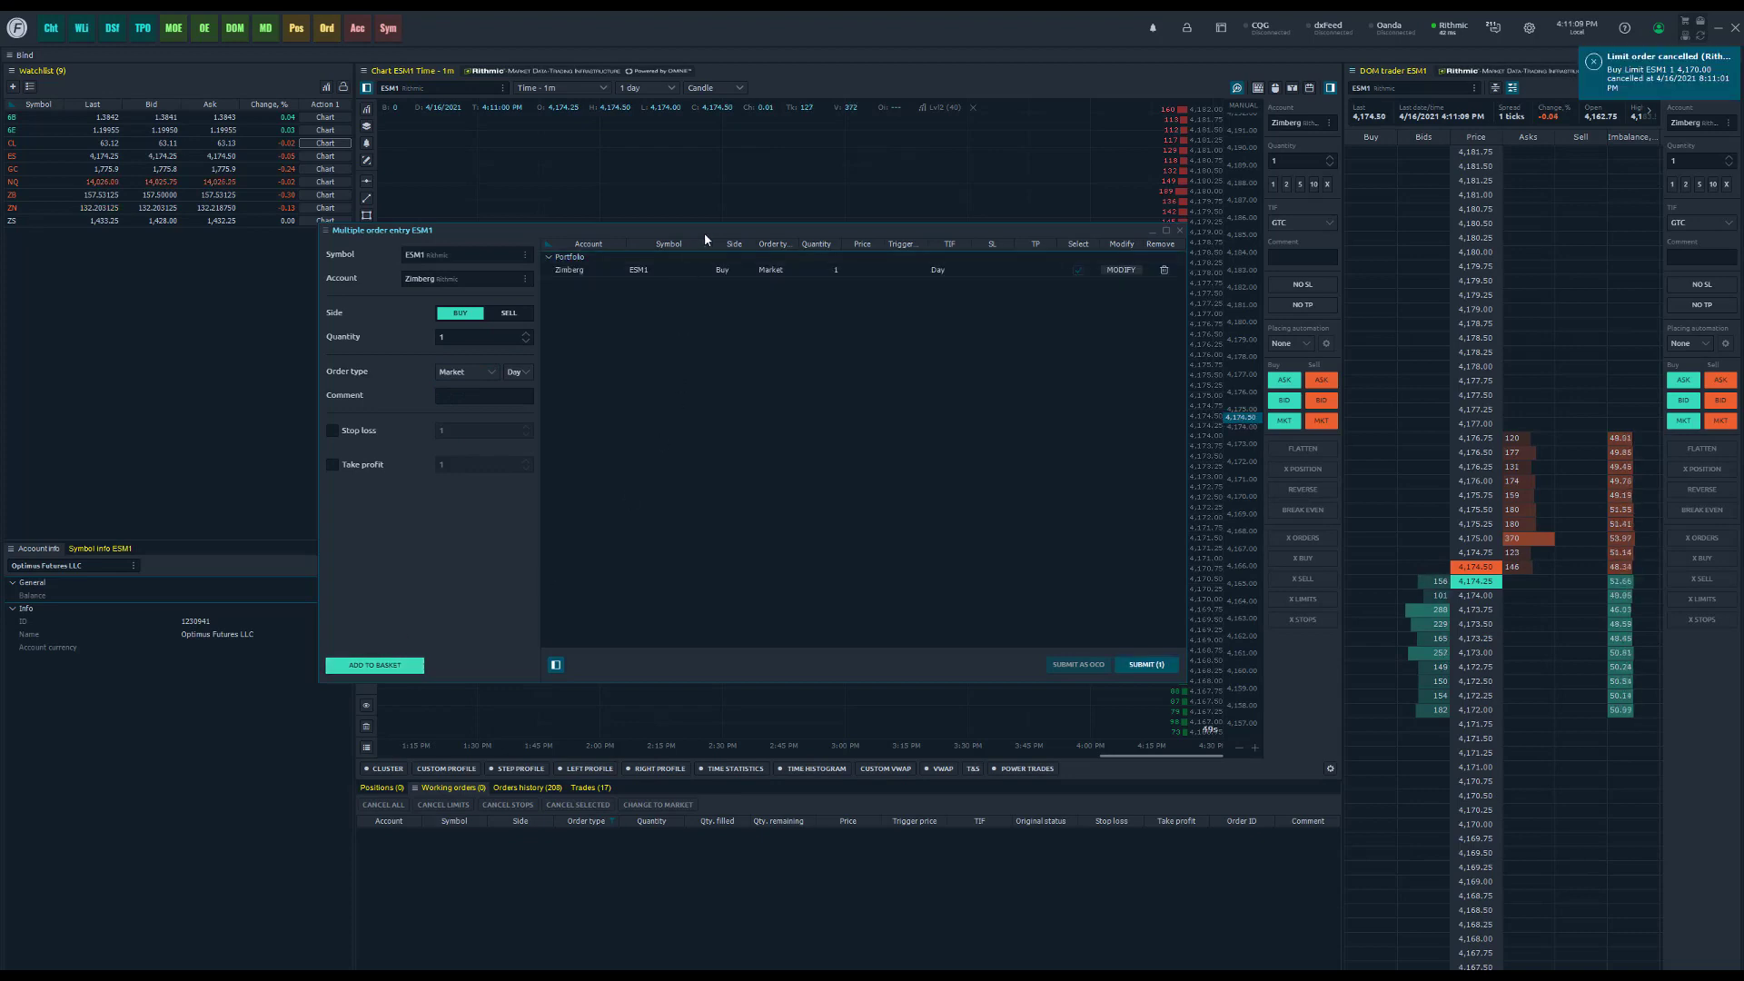
Step: Change the basket's ESM1 market buy quantity to 6 and switch the order side to Sell
{"action": "left_click_drag", "start_coordinate": [707, 239], "coordinate": [654, 242]}
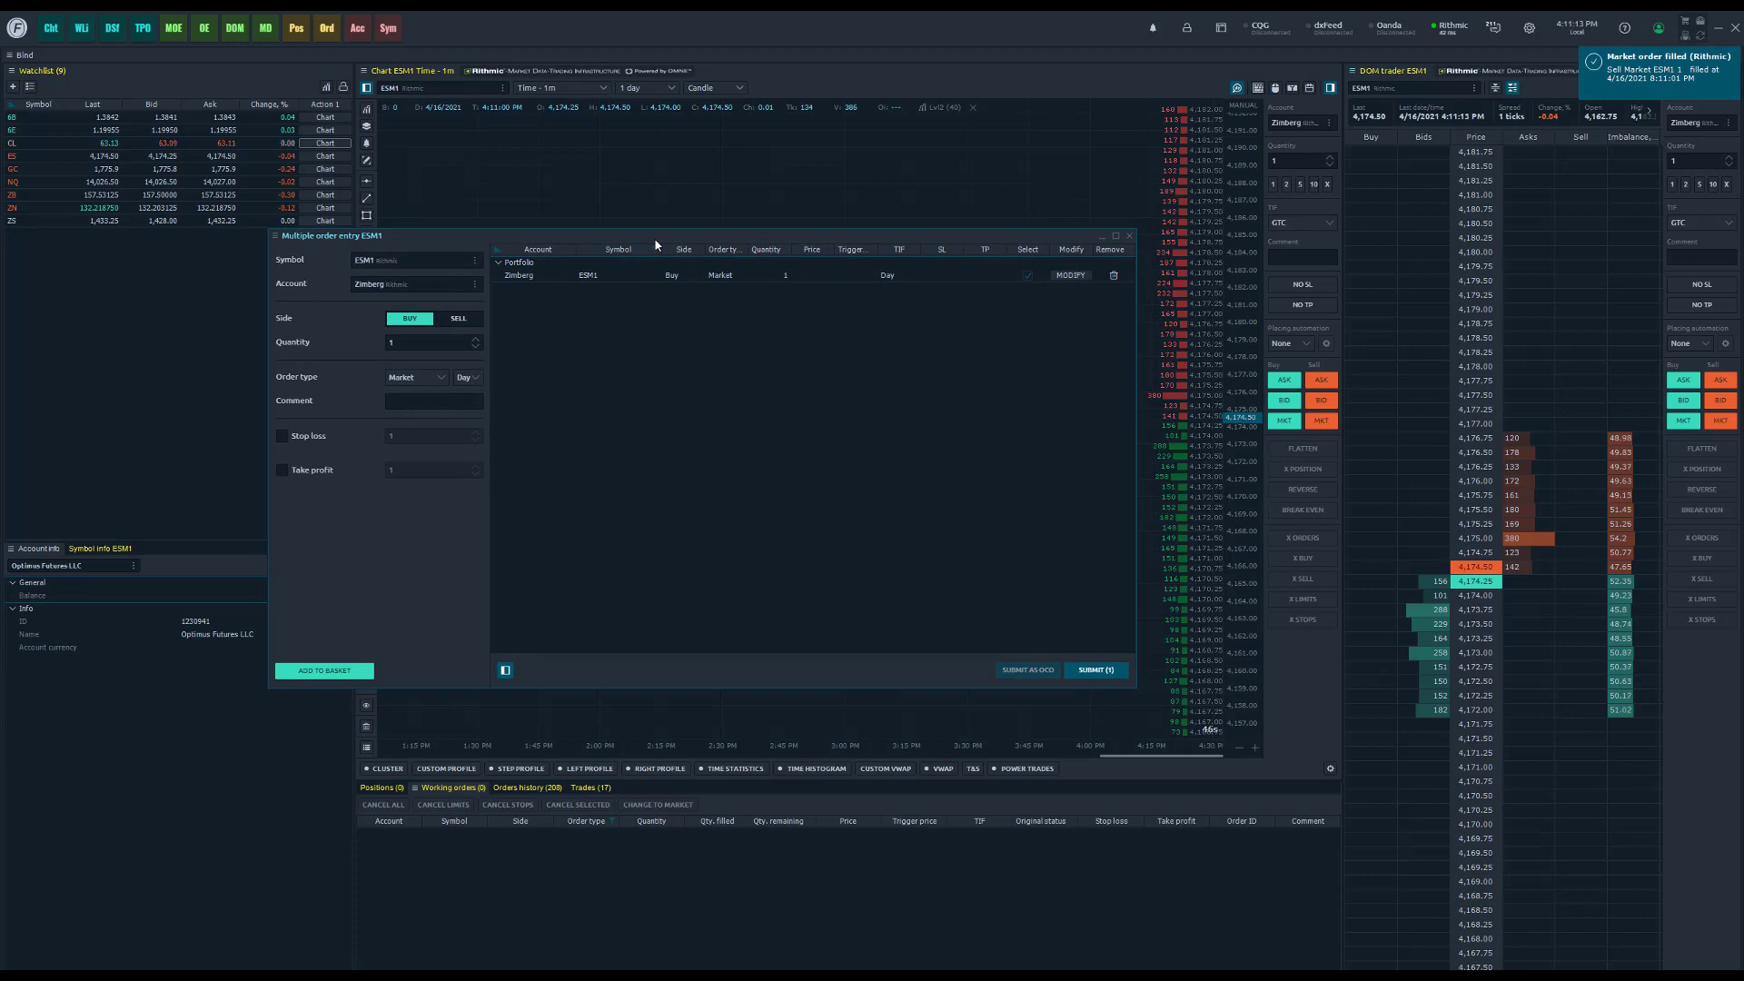
{"action": "left_click", "coordinate": [458, 320]}
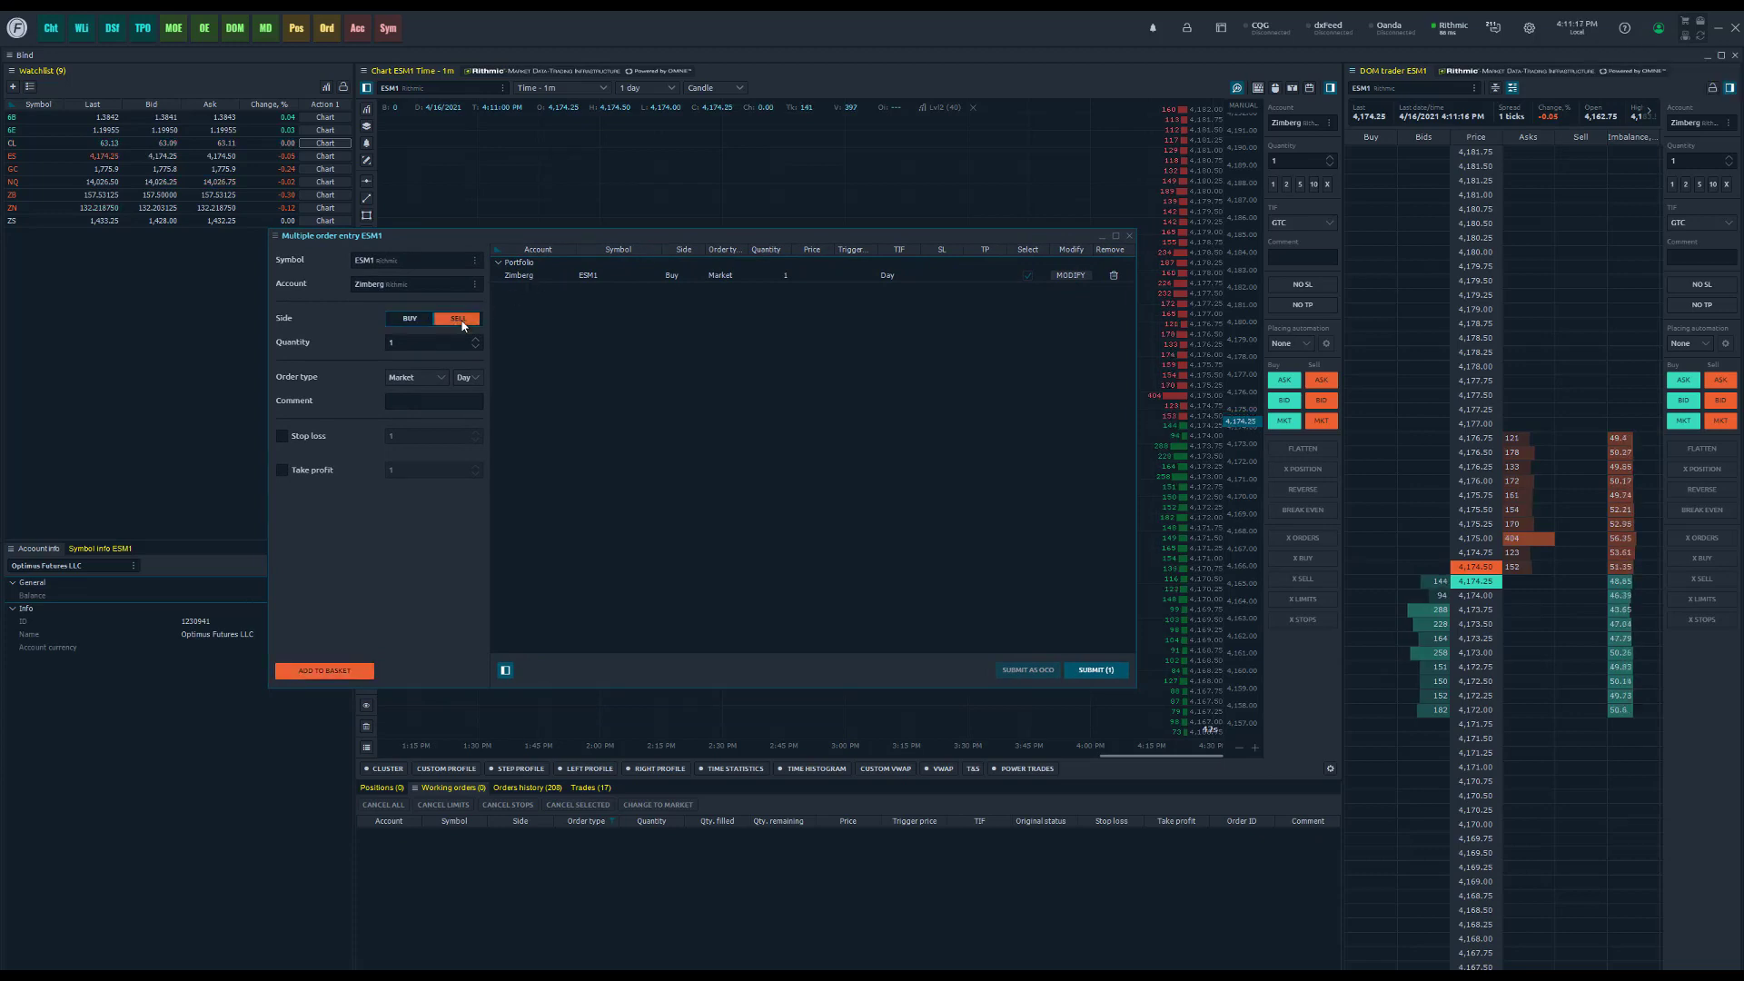
{"action": "left_click", "coordinate": [410, 319]}
{"action": "left_click", "coordinate": [774, 275]}
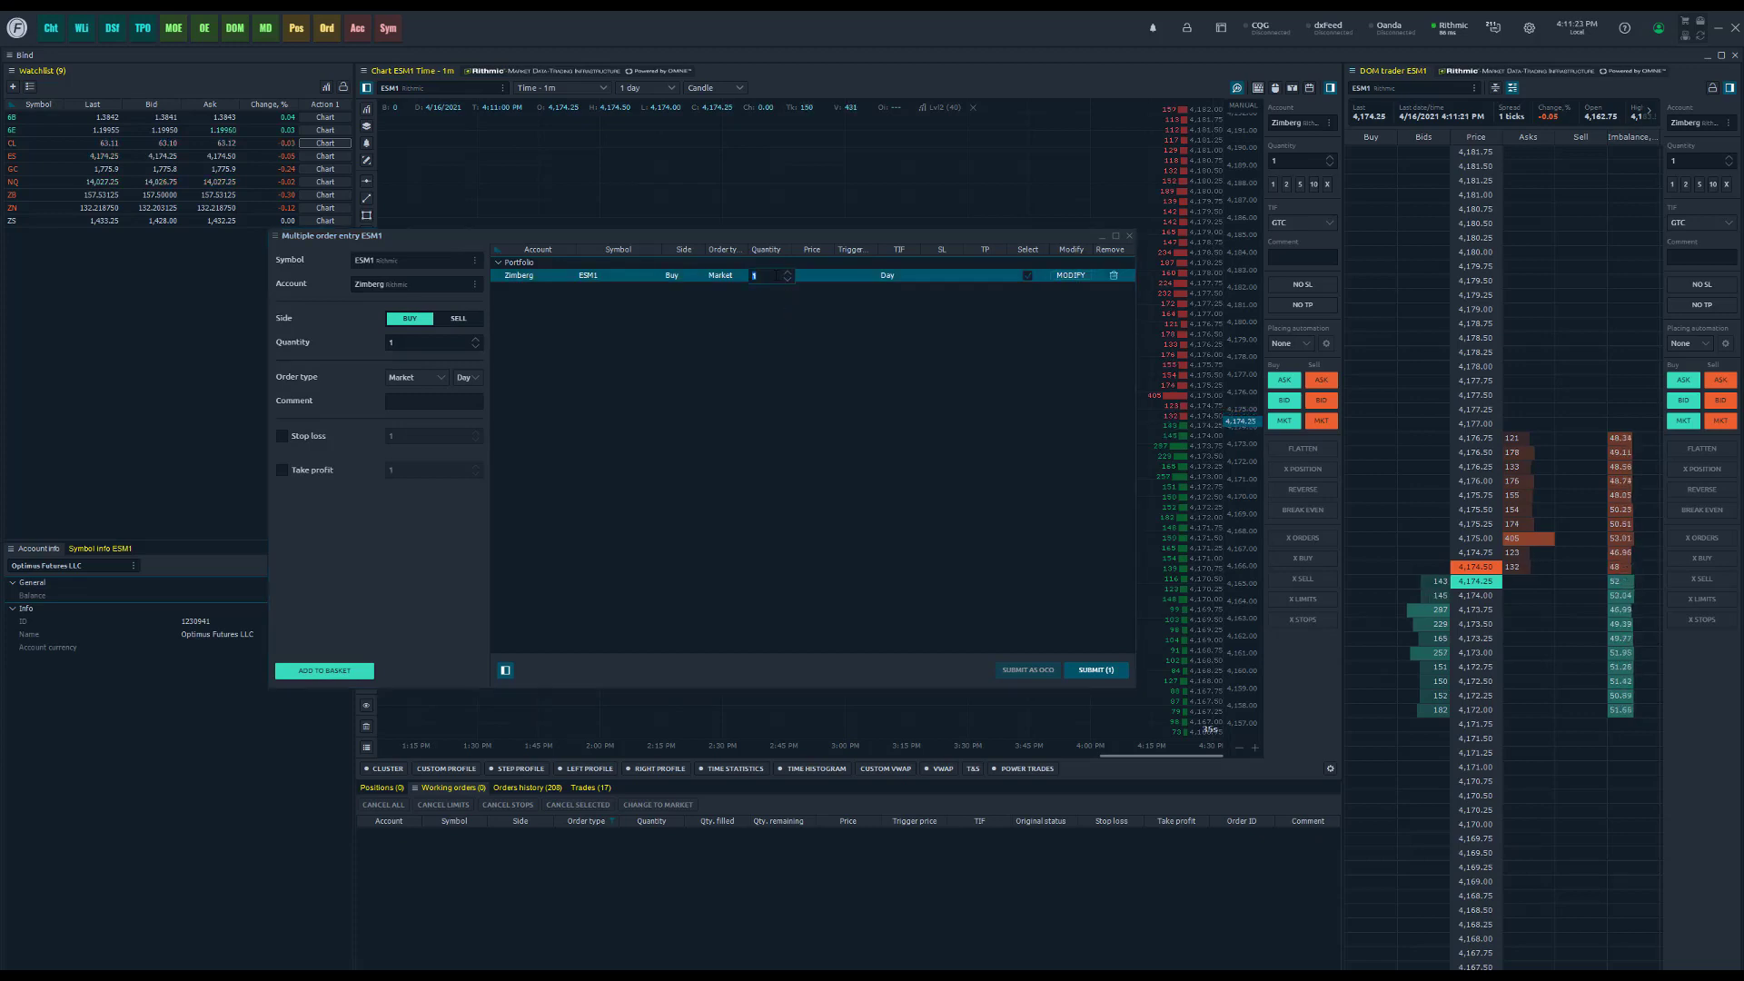
{"action": "type", "text": "6"}
{"action": "key", "text": "Return"}
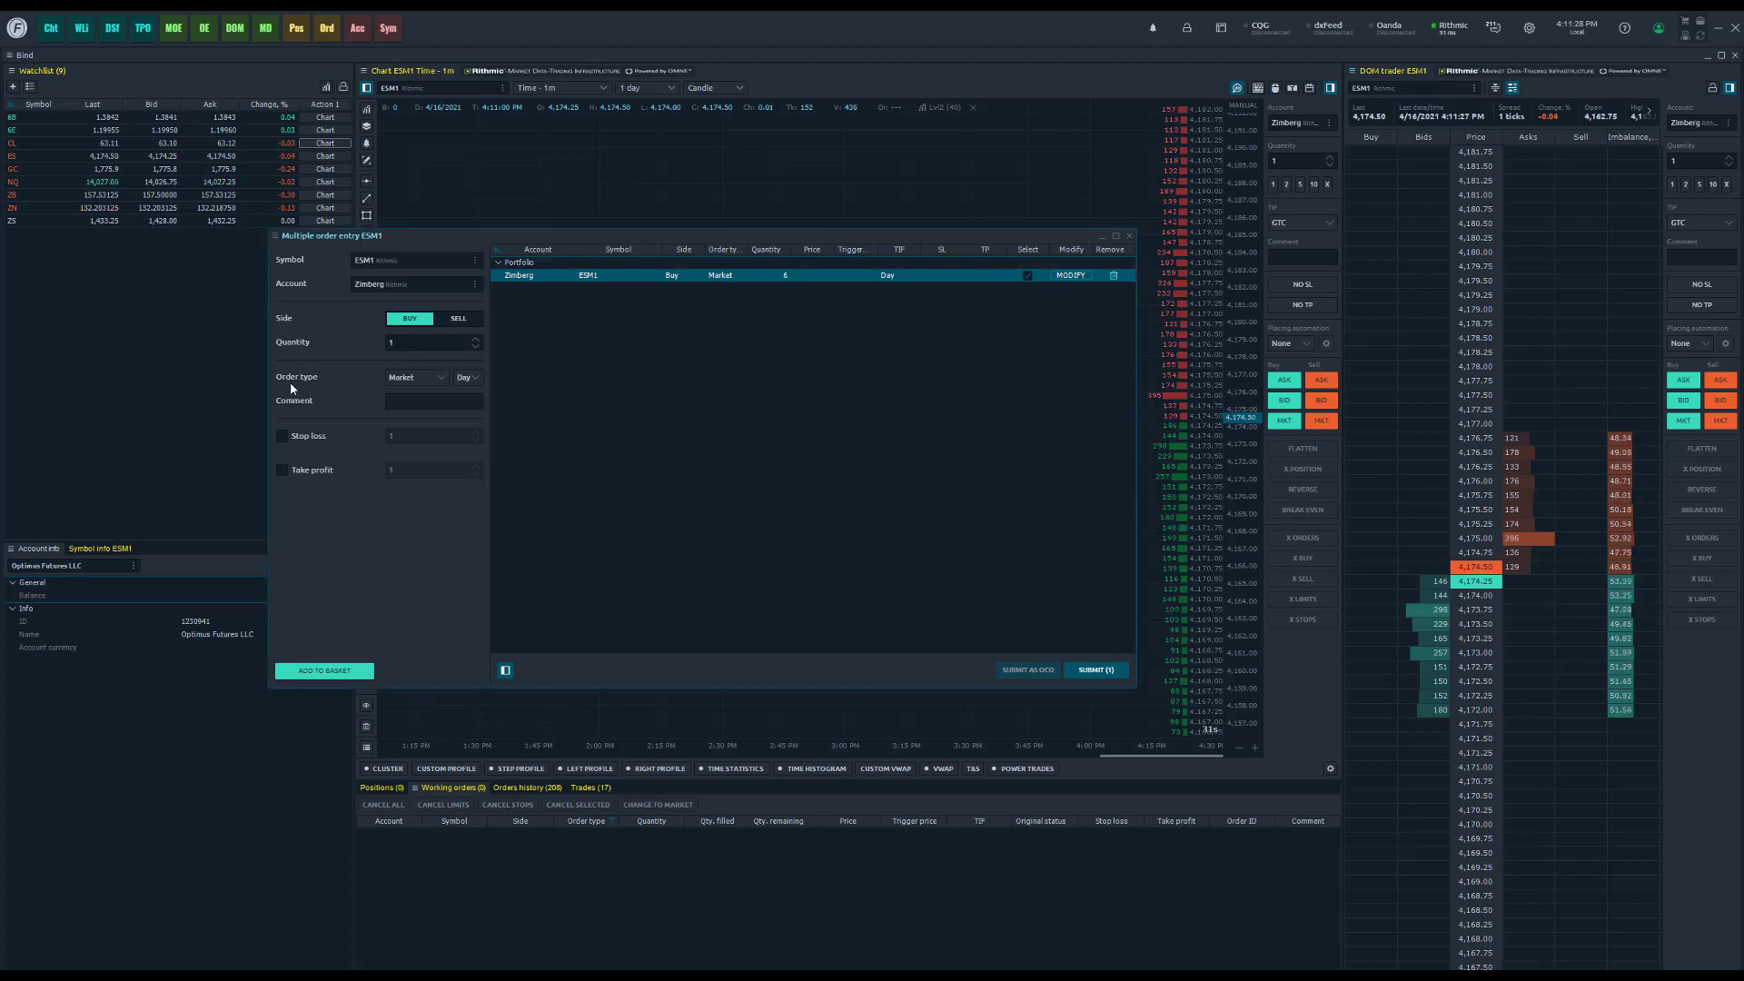
{"action": "left_click", "coordinate": [451, 320]}
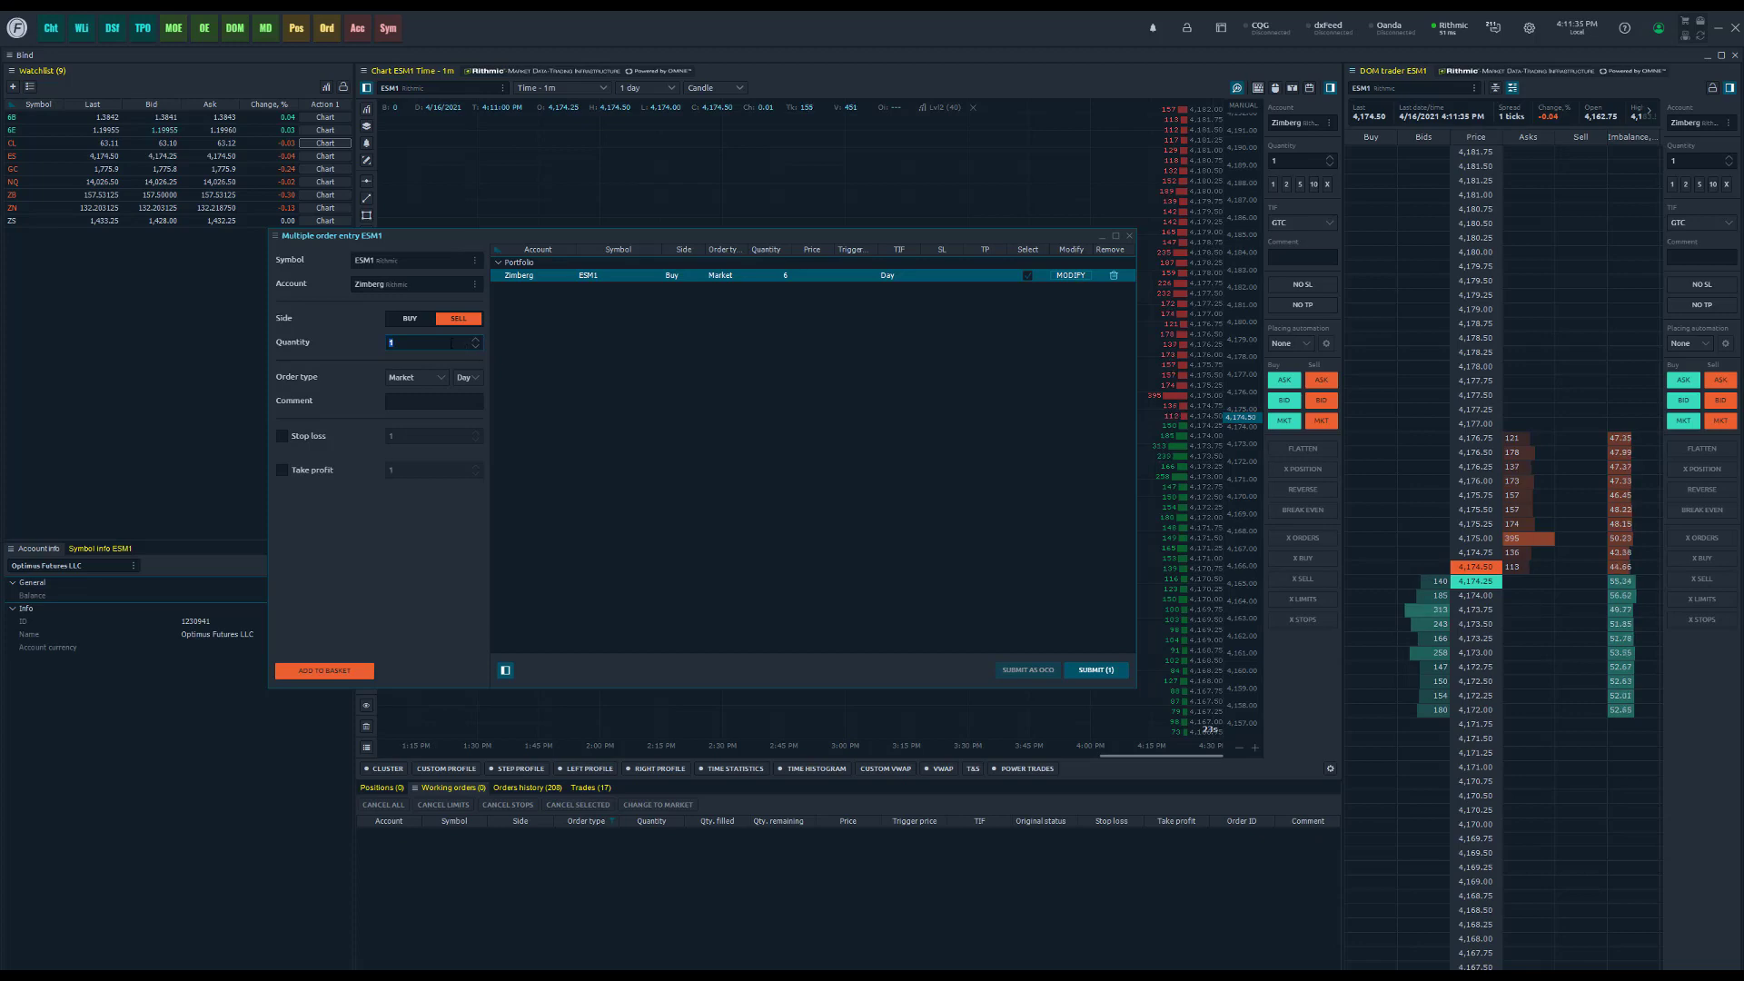
Step: Set the sell order to quantity 2 with the Stop order type
{"action": "type", "text": "2"}
{"action": "left_click", "coordinate": [438, 379]}
{"action": "left_click", "coordinate": [414, 432]}
Step: Add two ESM1 sell stops to the basket, triggering at 4,170.50 and 4,165.50
{"action": "key", "text": "Tab"}
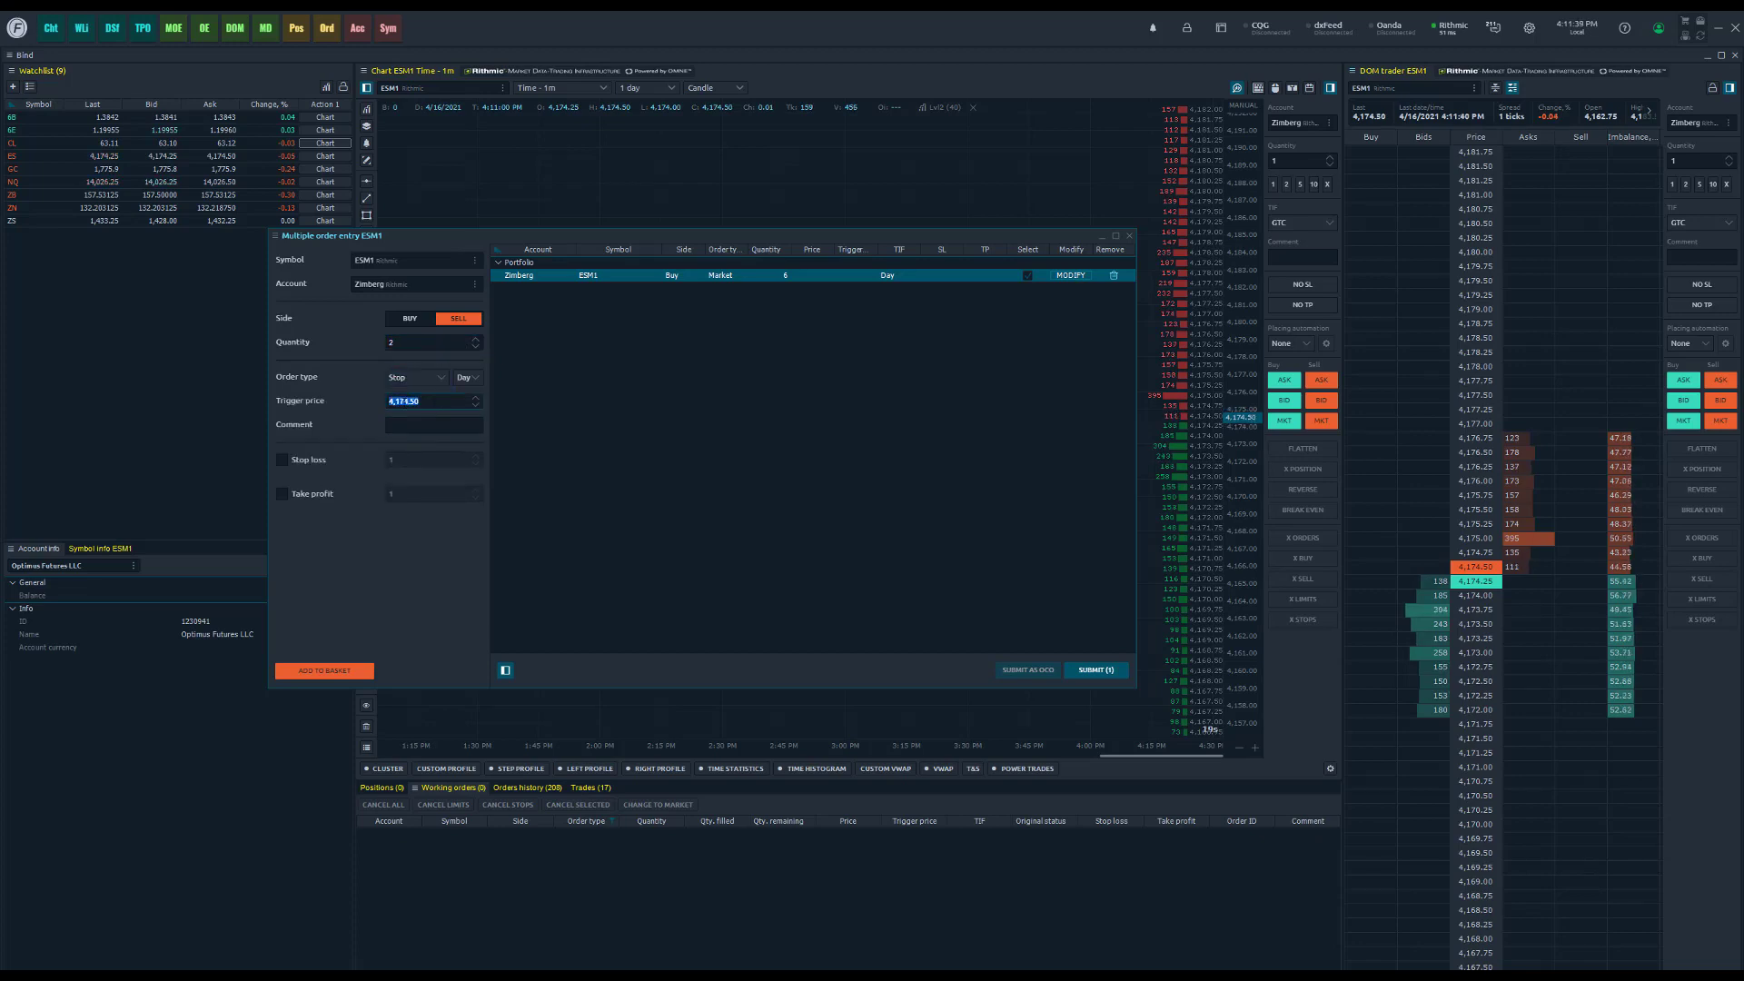
{"action": "left_click", "coordinate": [408, 400]}
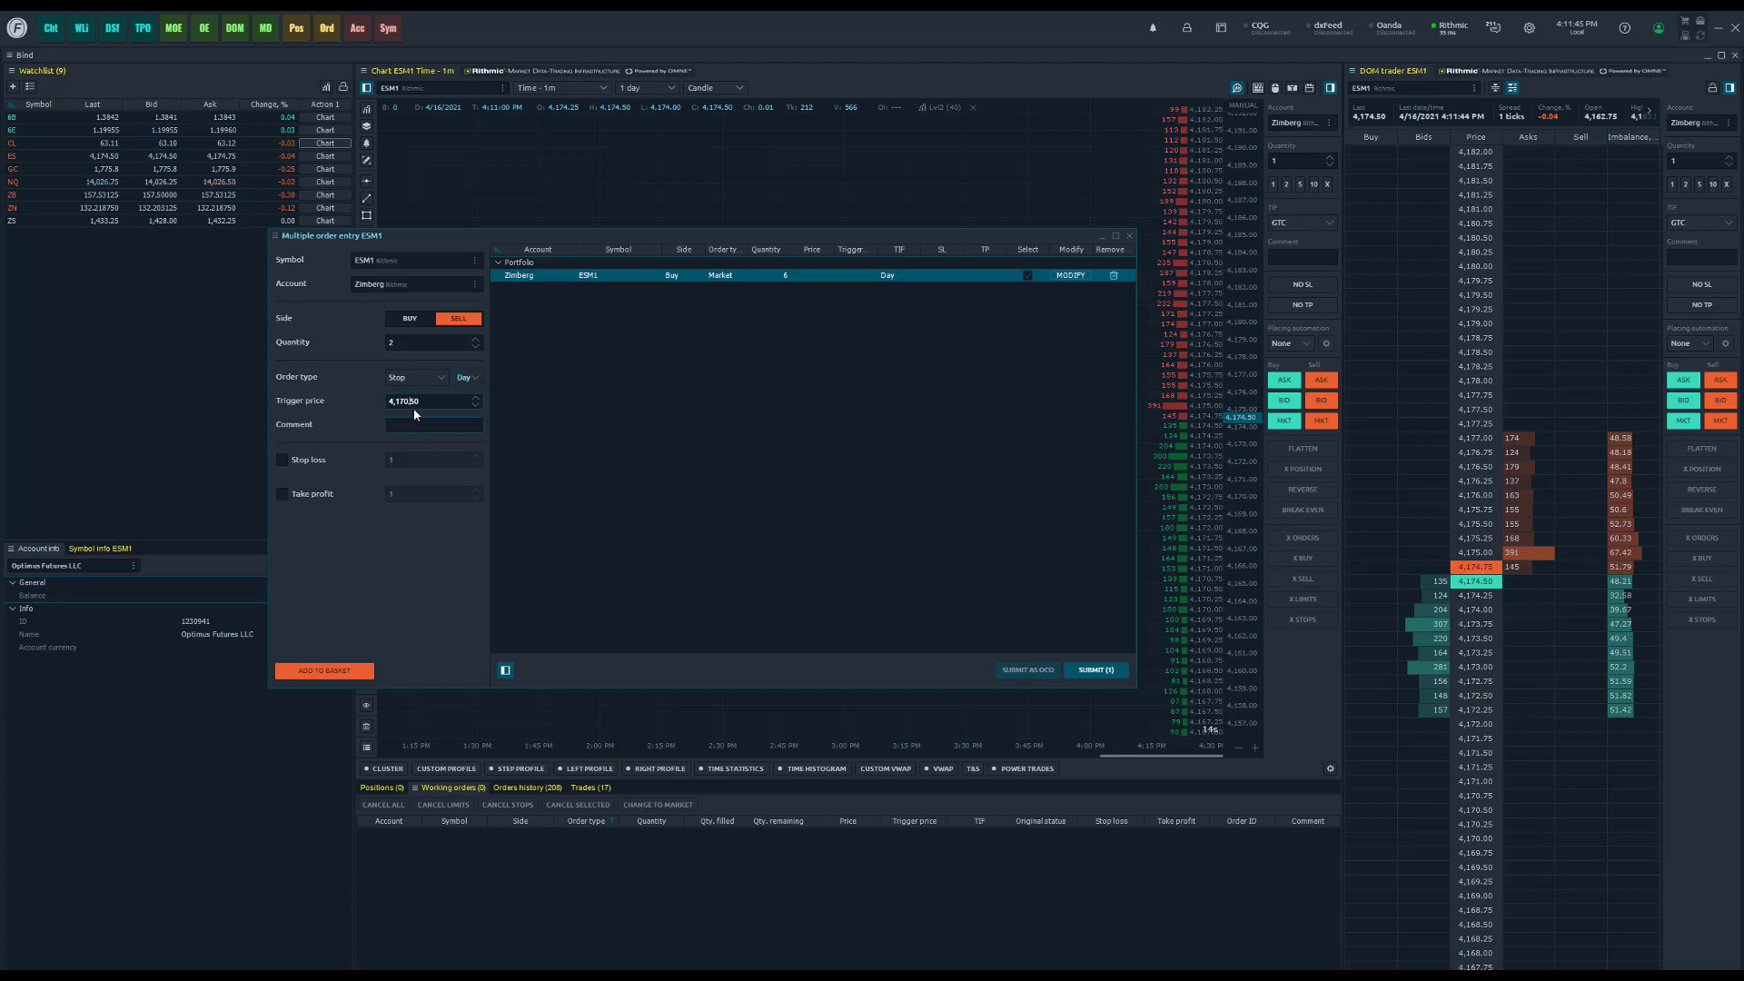
{"action": "left_click", "coordinate": [350, 670]}
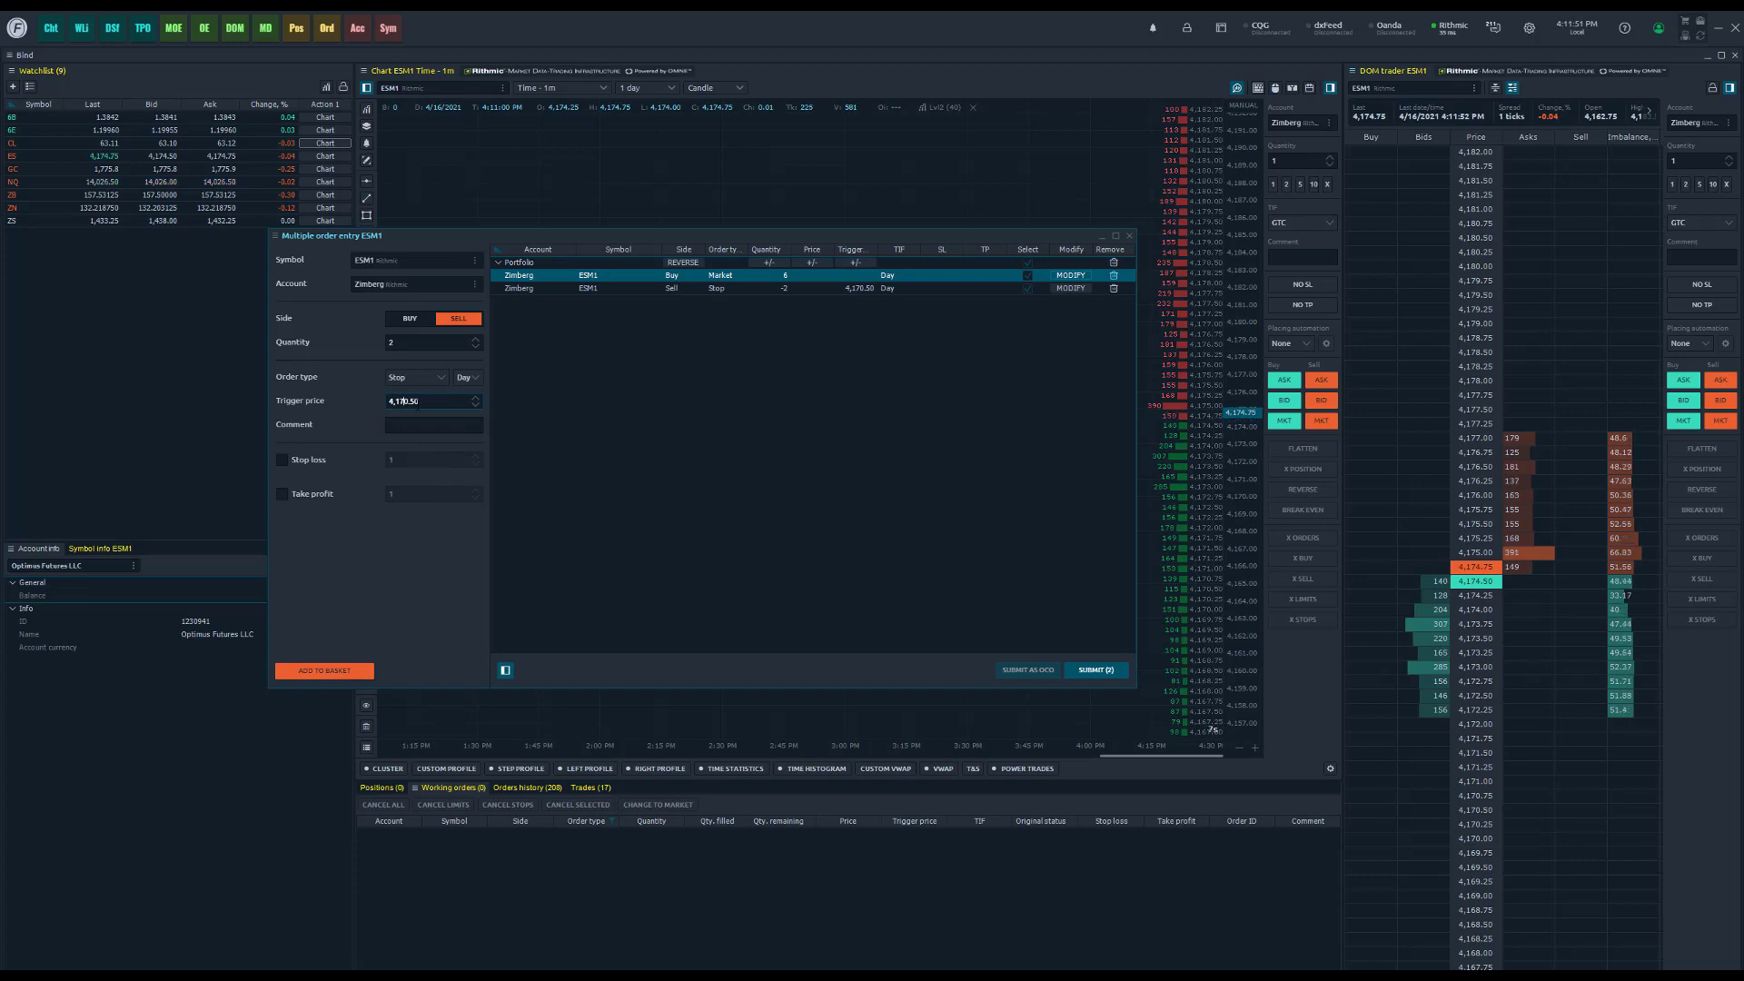
{"action": "scroll", "coordinate": [418, 400], "scroll_direction": "down", "scroll_amount": 20}
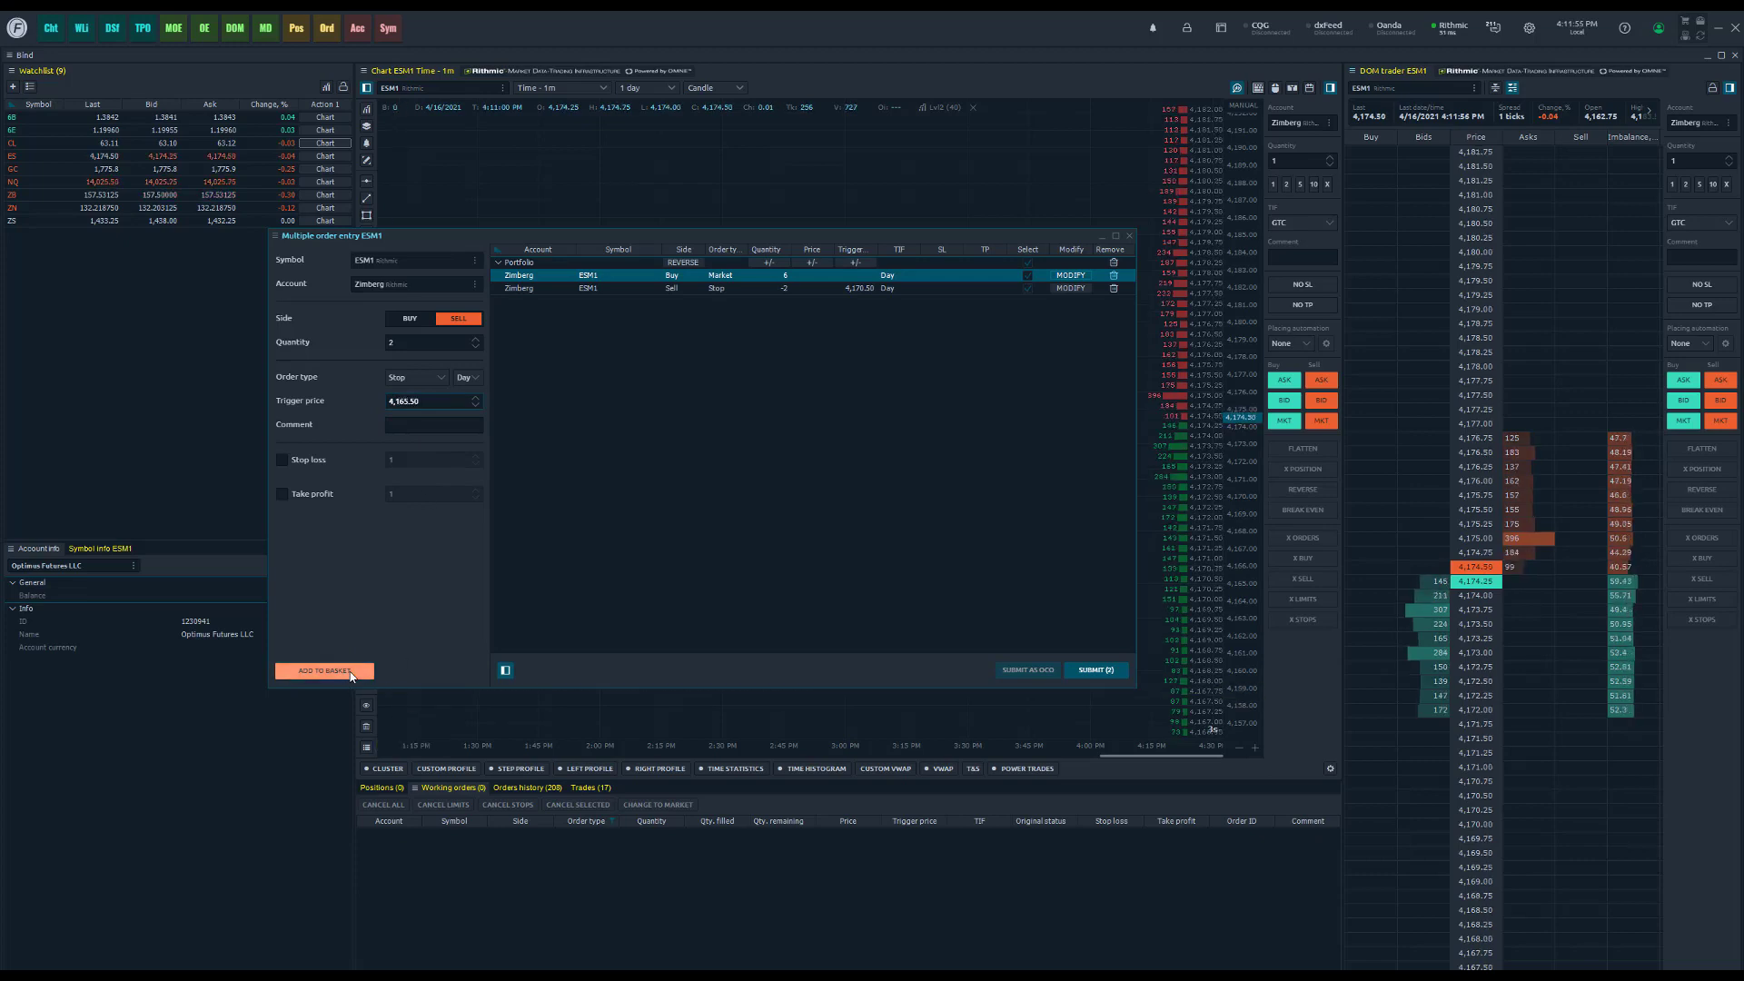
{"action": "left_click", "coordinate": [345, 679]}
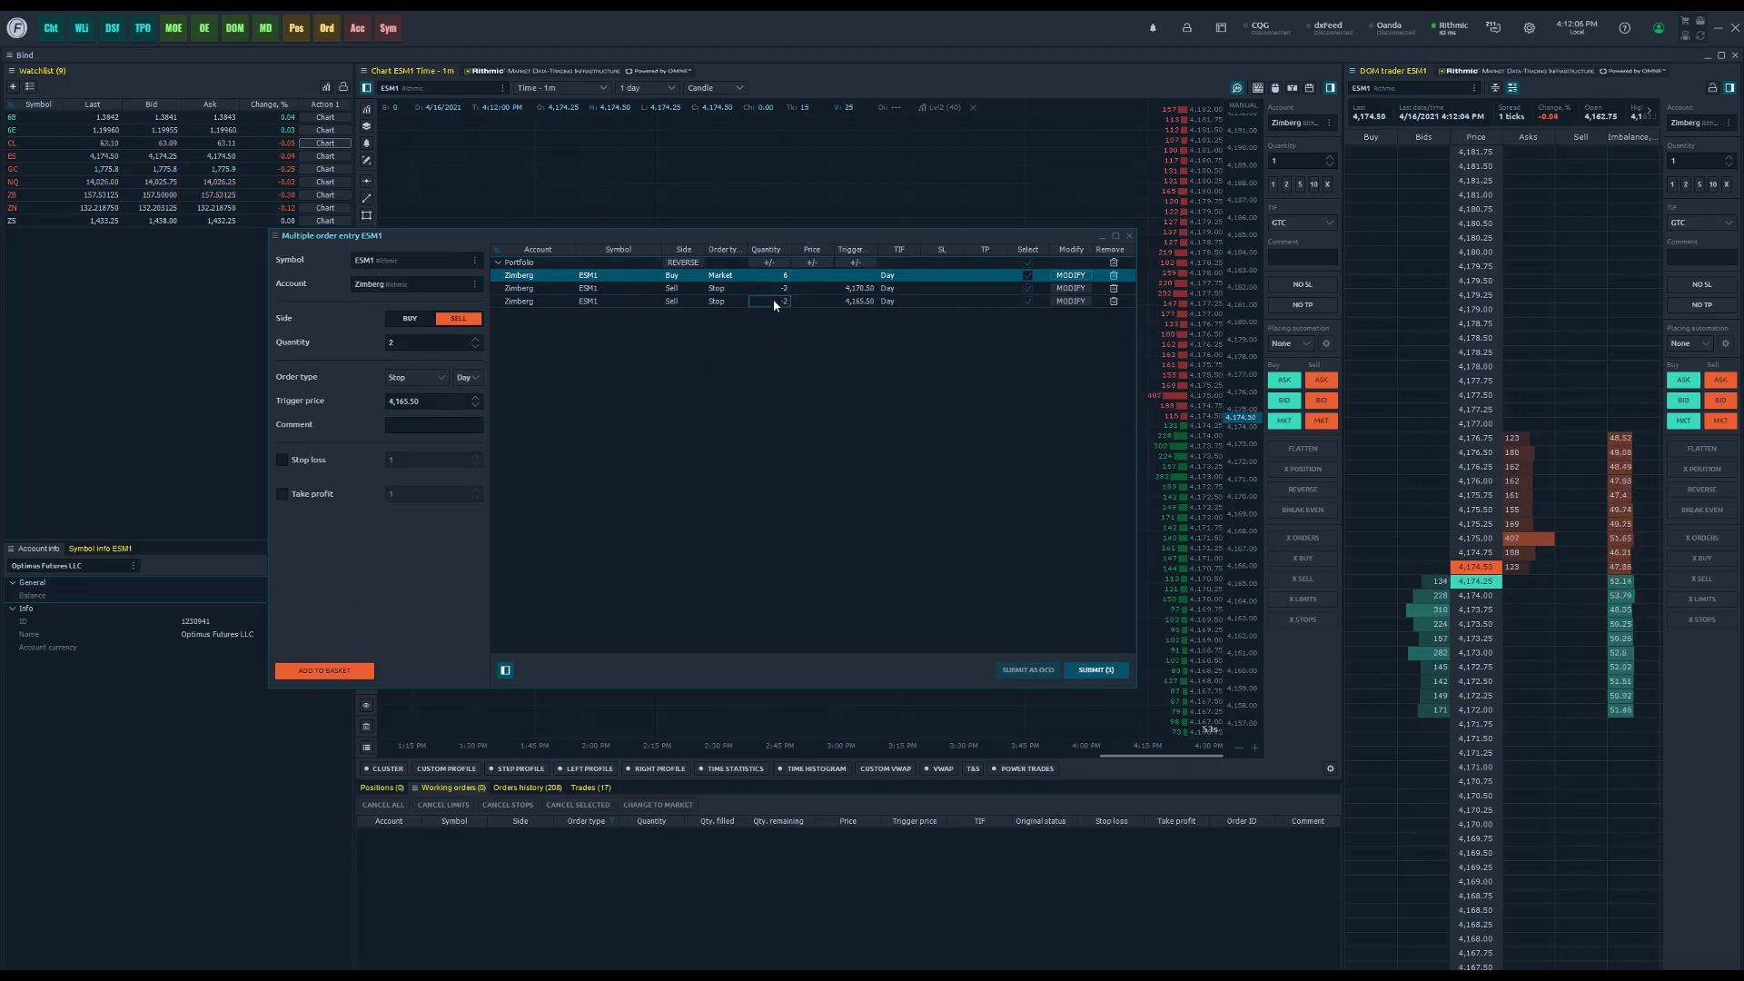
Step: Add a Sell 2 ESM1 limit at 4,180.25 to the basket and submit all four orders
{"action": "left_click", "coordinate": [417, 377]}
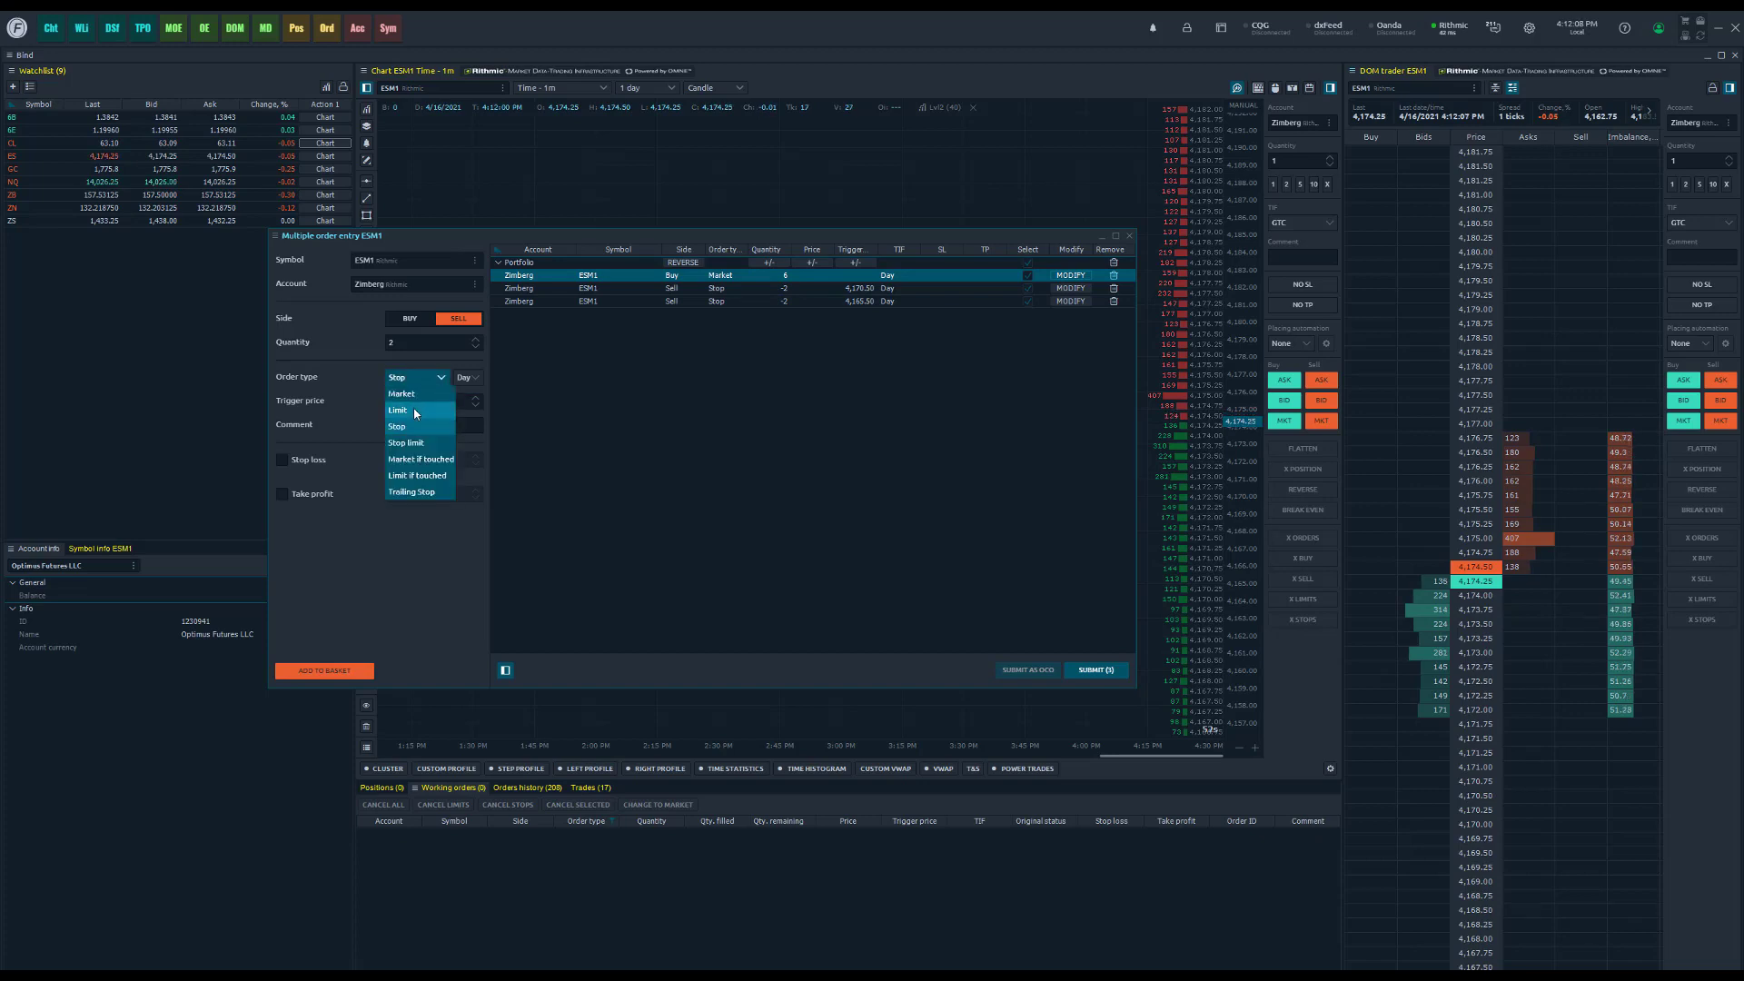
{"action": "left_click", "coordinate": [414, 411]}
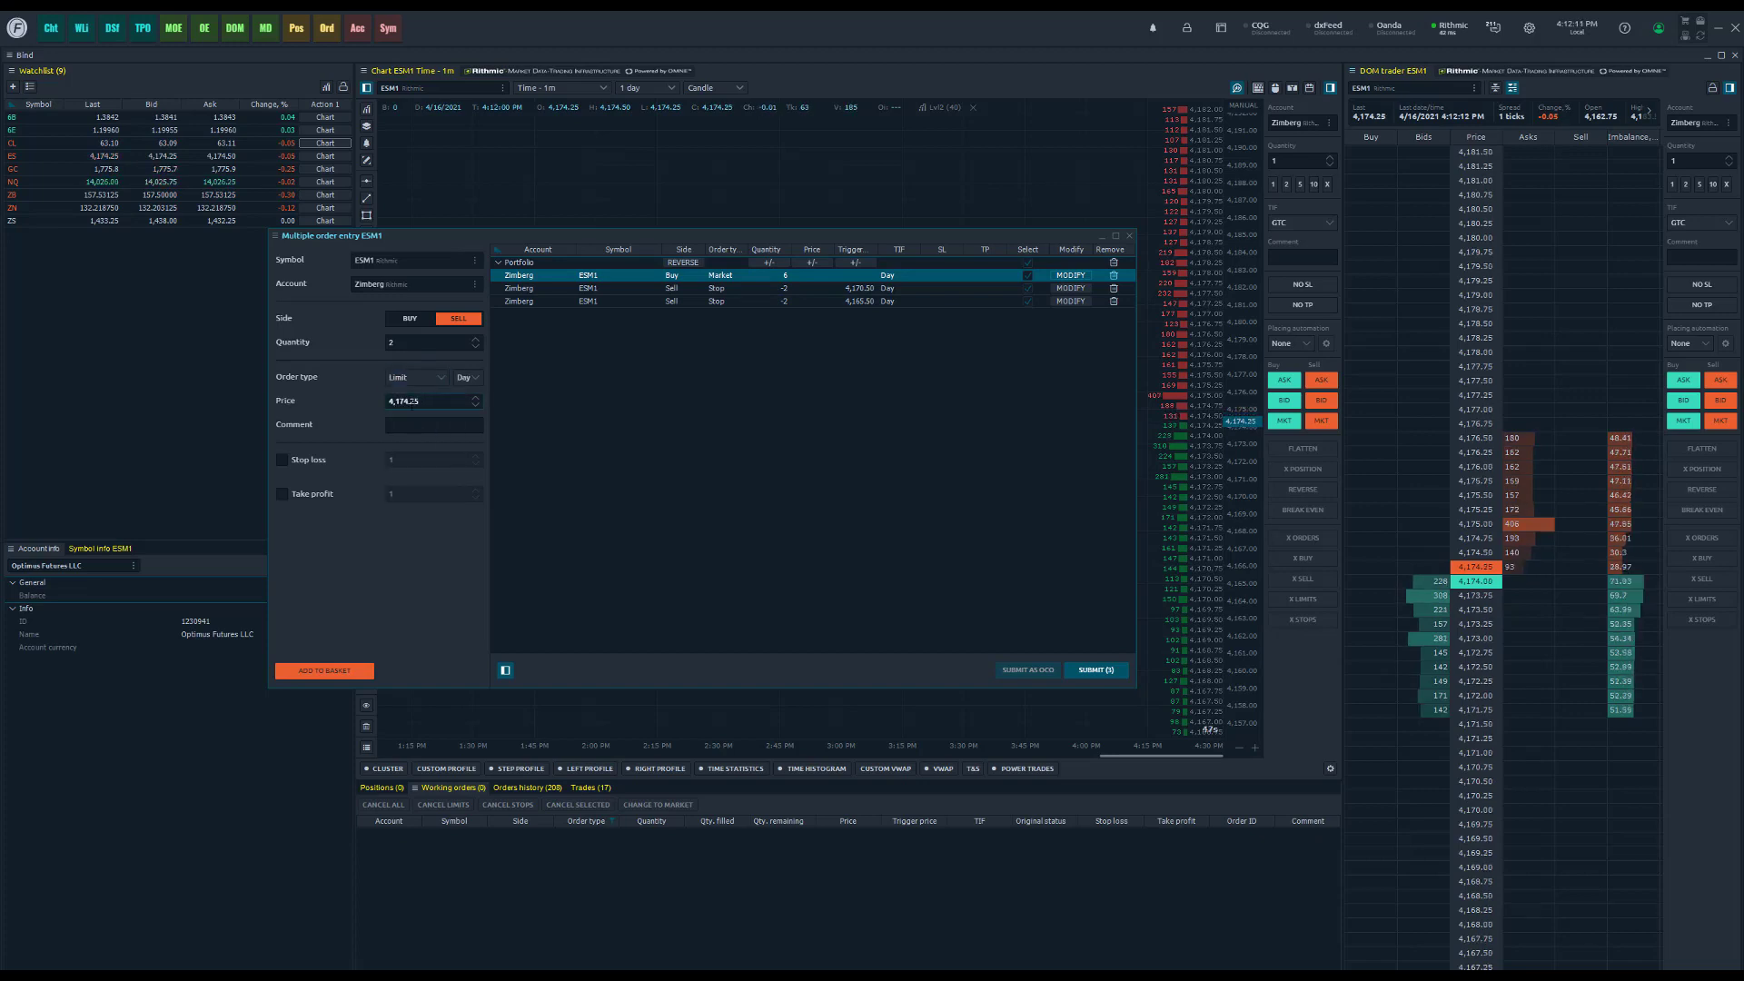
{"action": "double_click", "coordinate": [411, 401]}
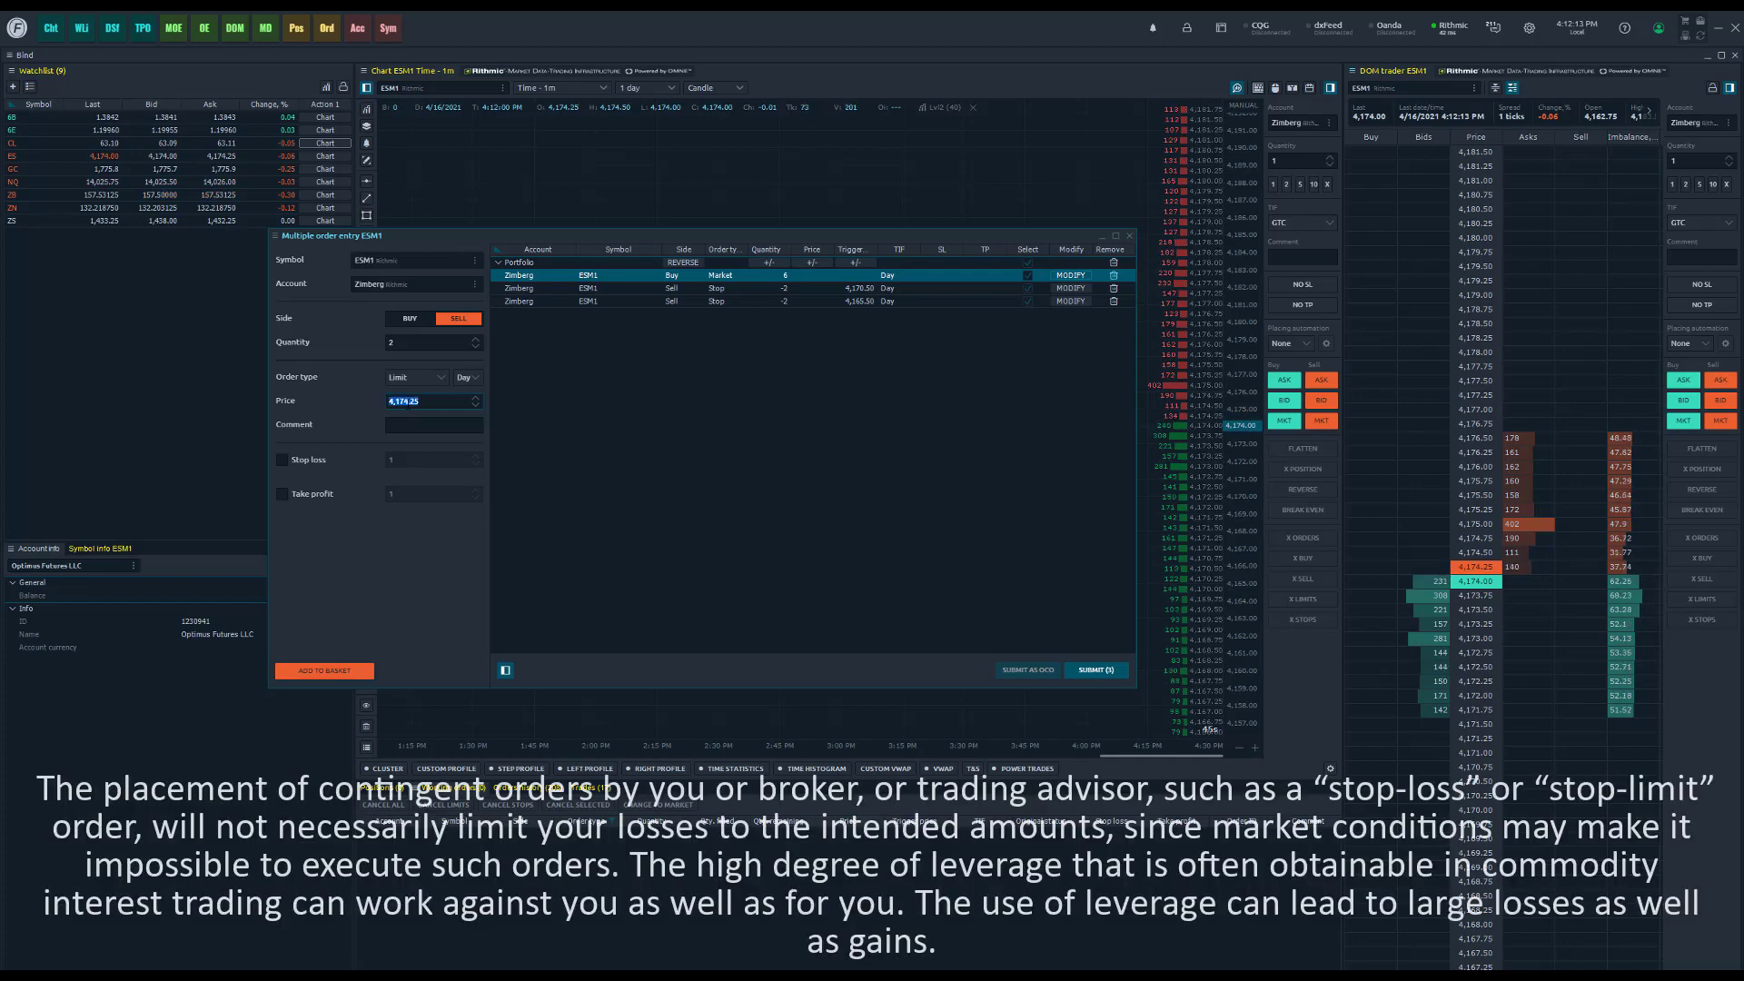
{"action": "left_click", "coordinate": [428, 399]}
{"action": "key", "text": "BackSpace"}
{"action": "left_click", "coordinate": [352, 673]}
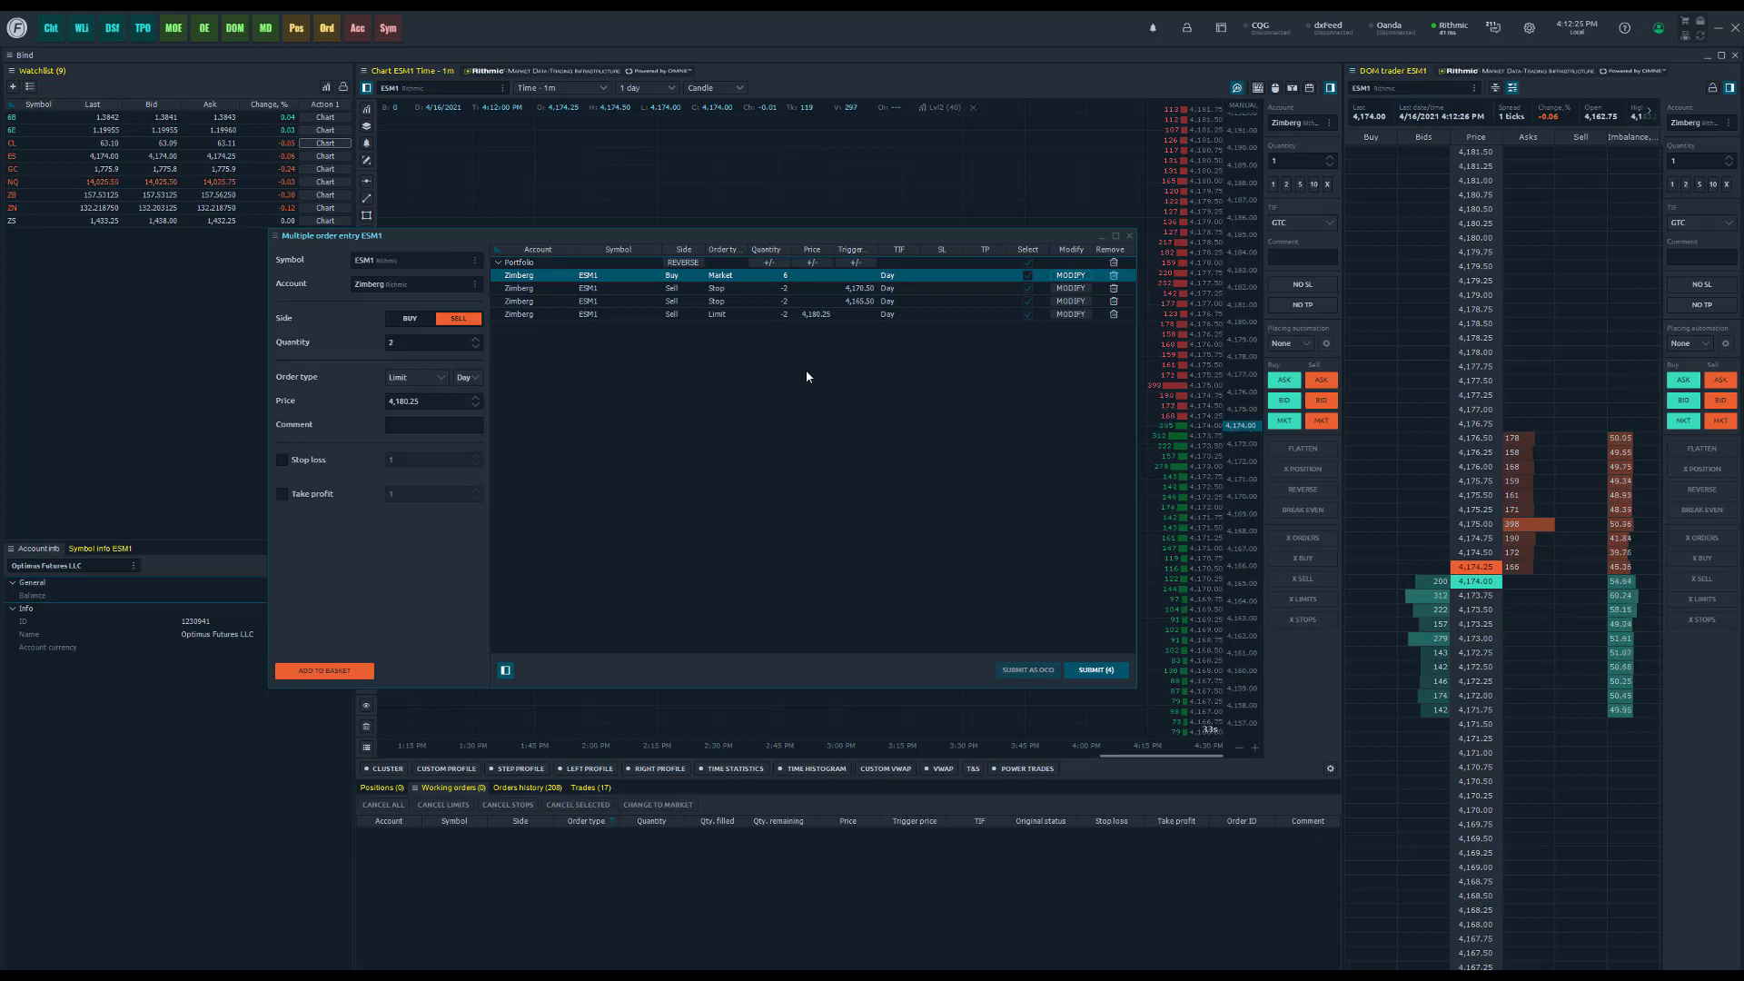
{"action": "left_click", "coordinate": [1094, 670]}
Step: Close the Multiple order entry window and review the position and working order labels on the chart
{"action": "left_click", "coordinate": [1130, 236]}
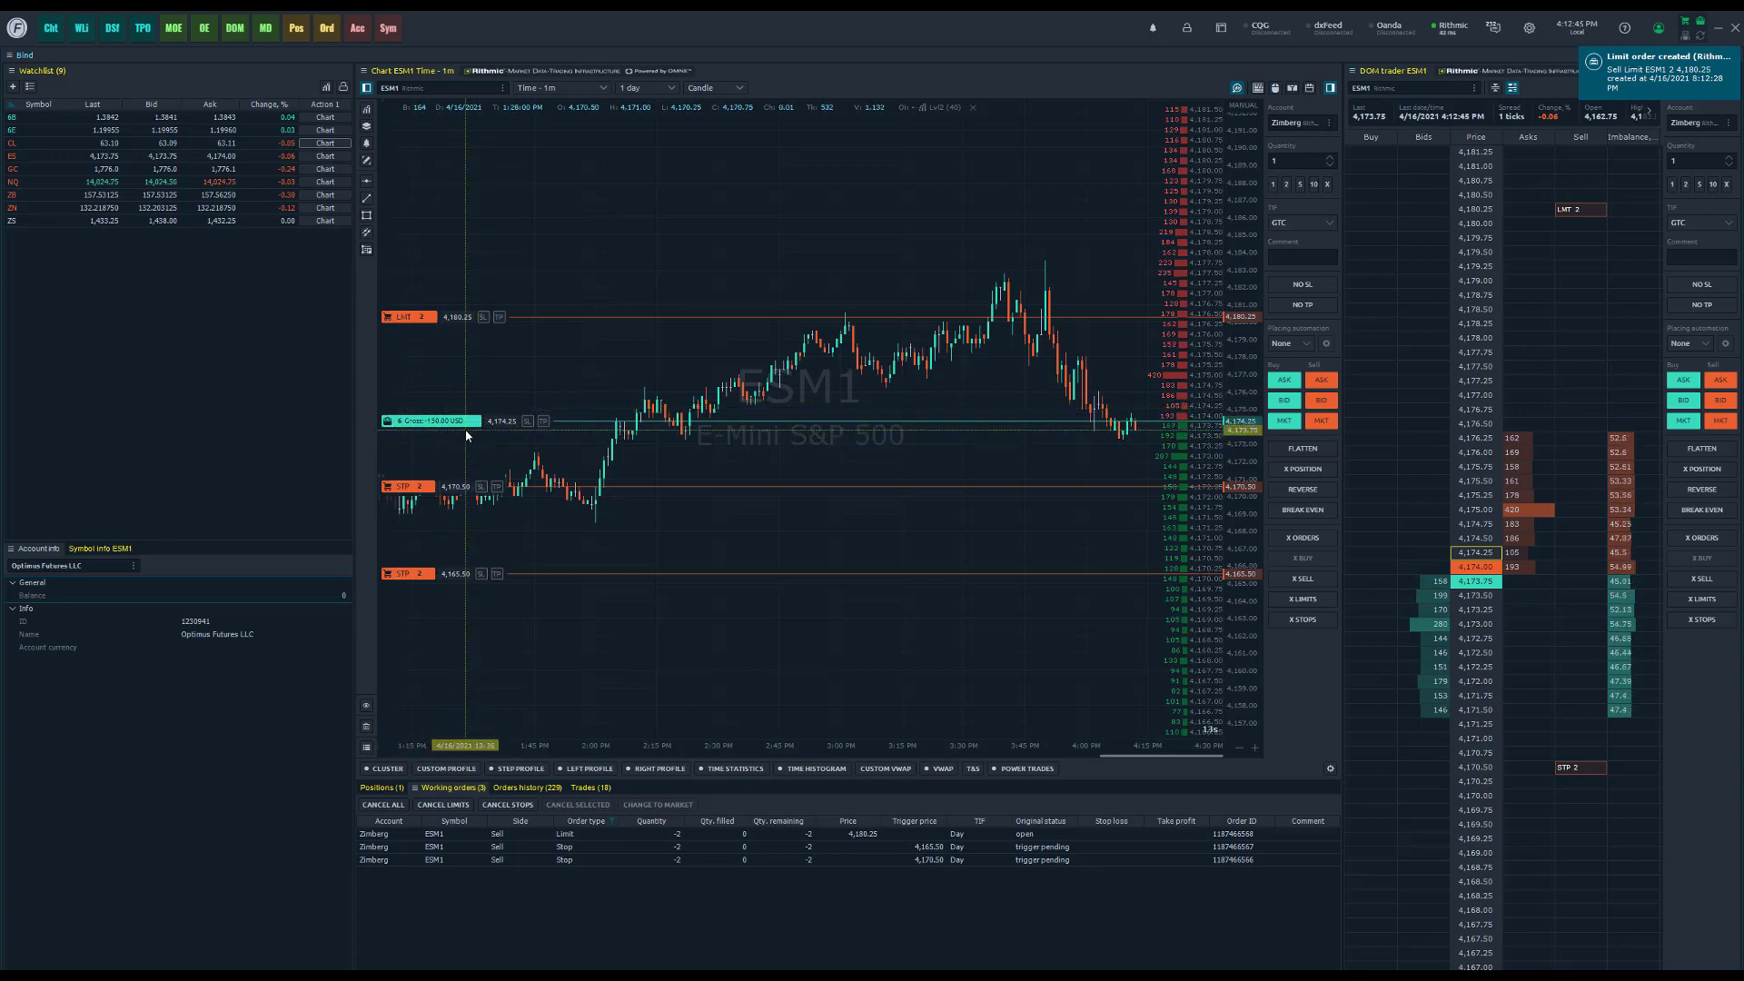
{"action": "mouse_move", "coordinate": [439, 428]}
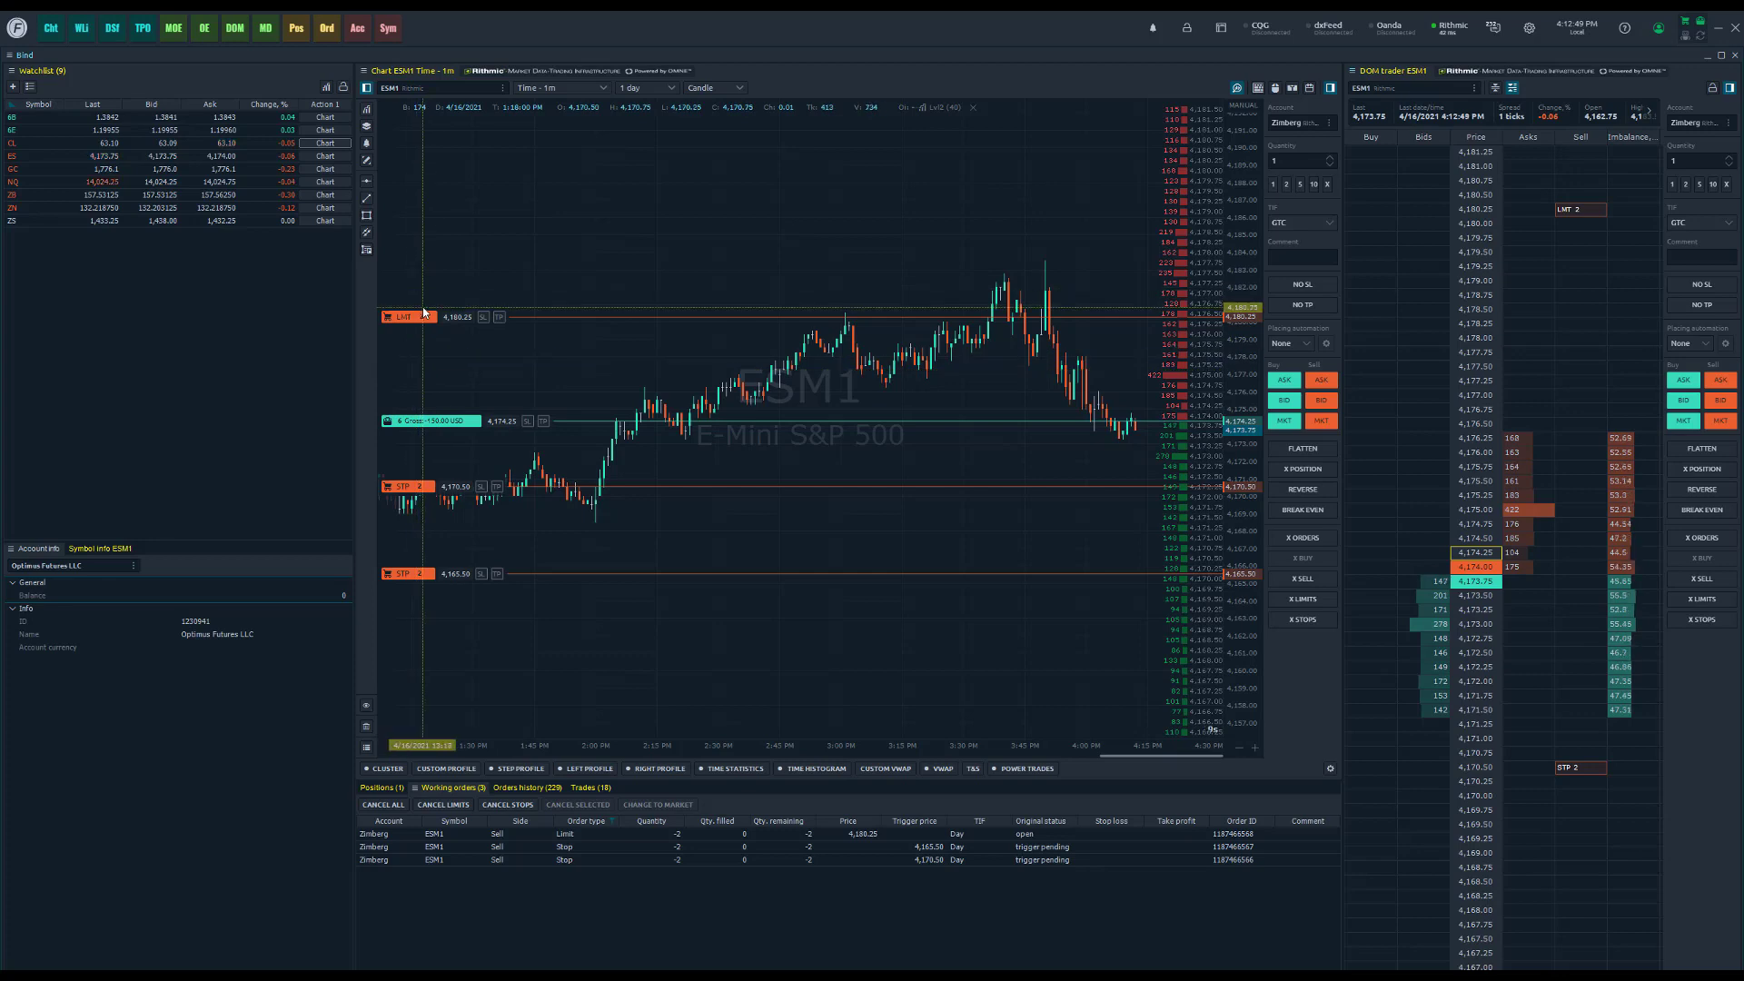
{"action": "mouse_move", "coordinate": [410, 487]}
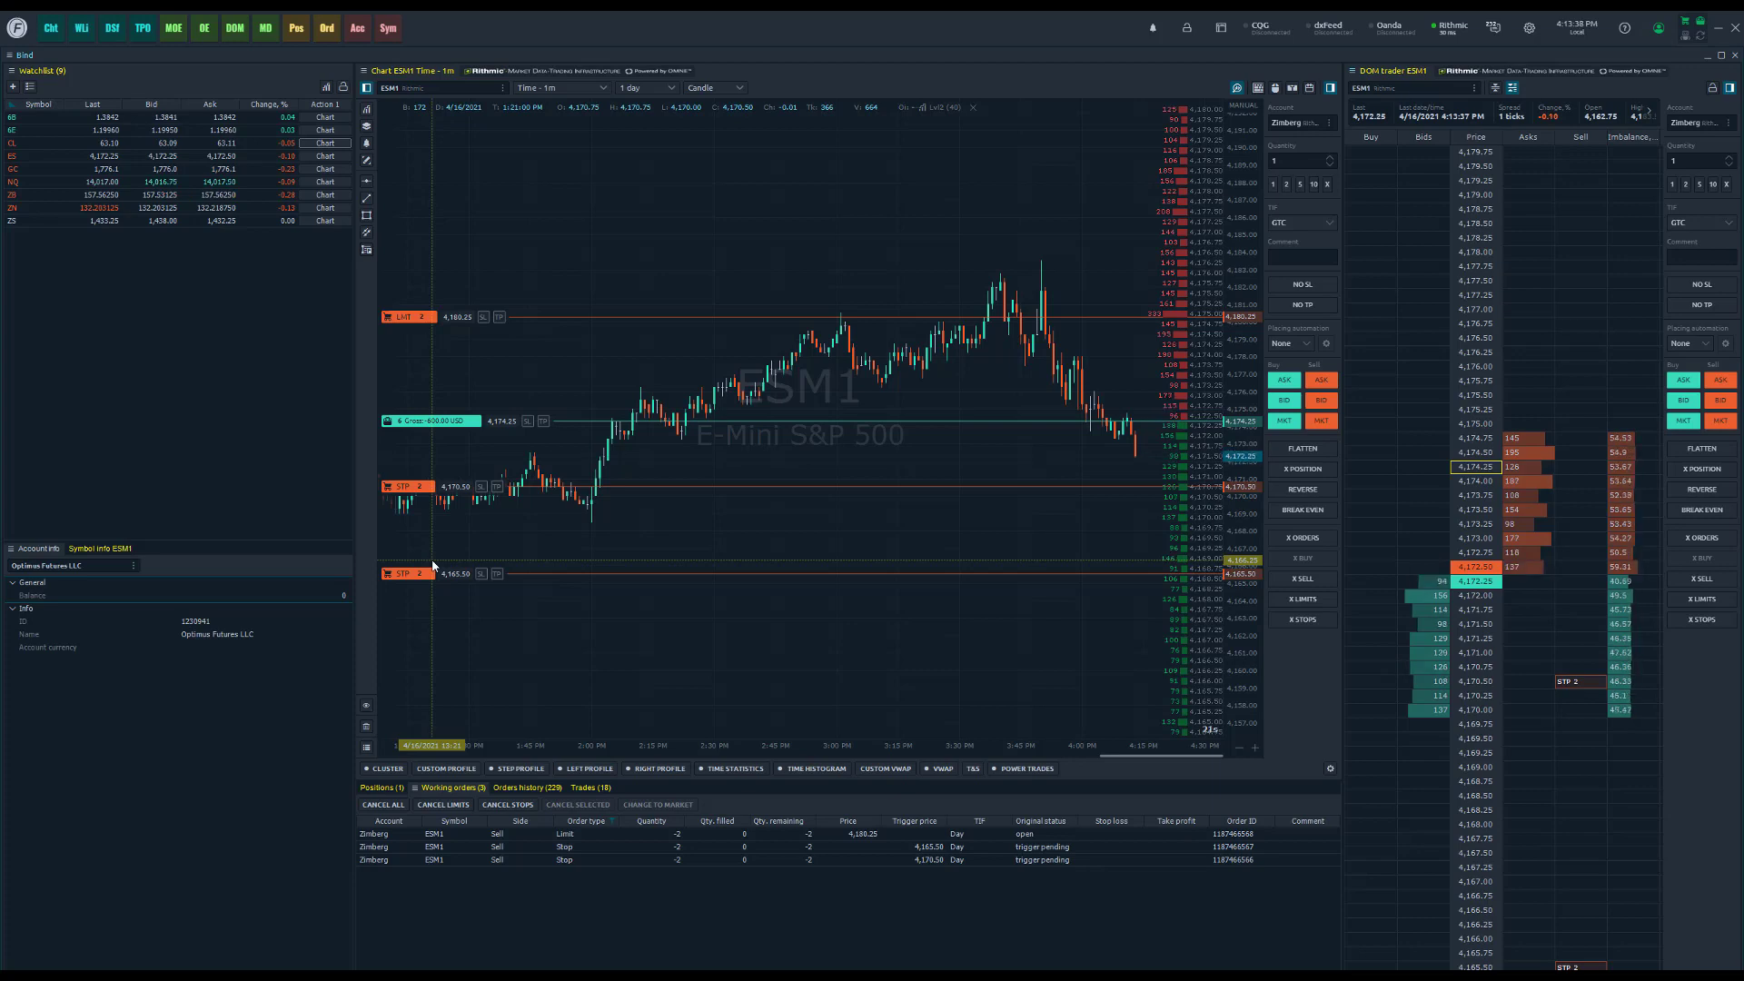
Step: Open a new Multiple order entry window from the launcher, then bring the launcher back up
{"action": "left_click", "coordinate": [10, 25]}
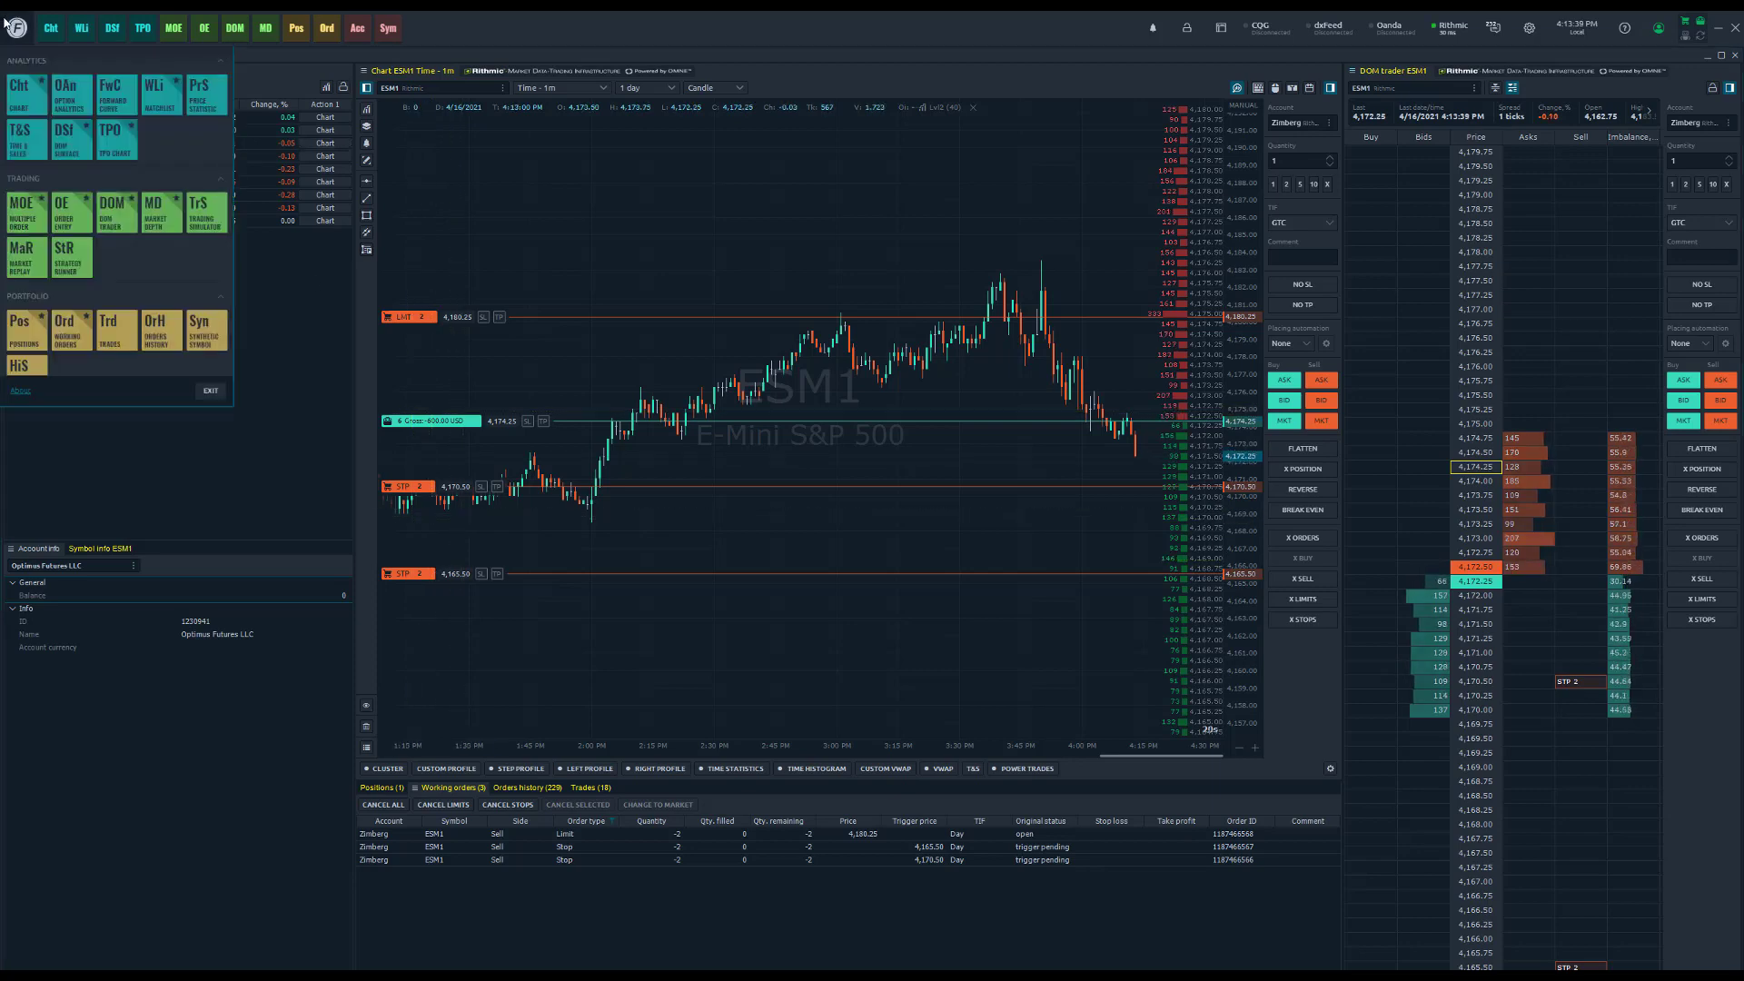
{"action": "left_click", "coordinate": [29, 216]}
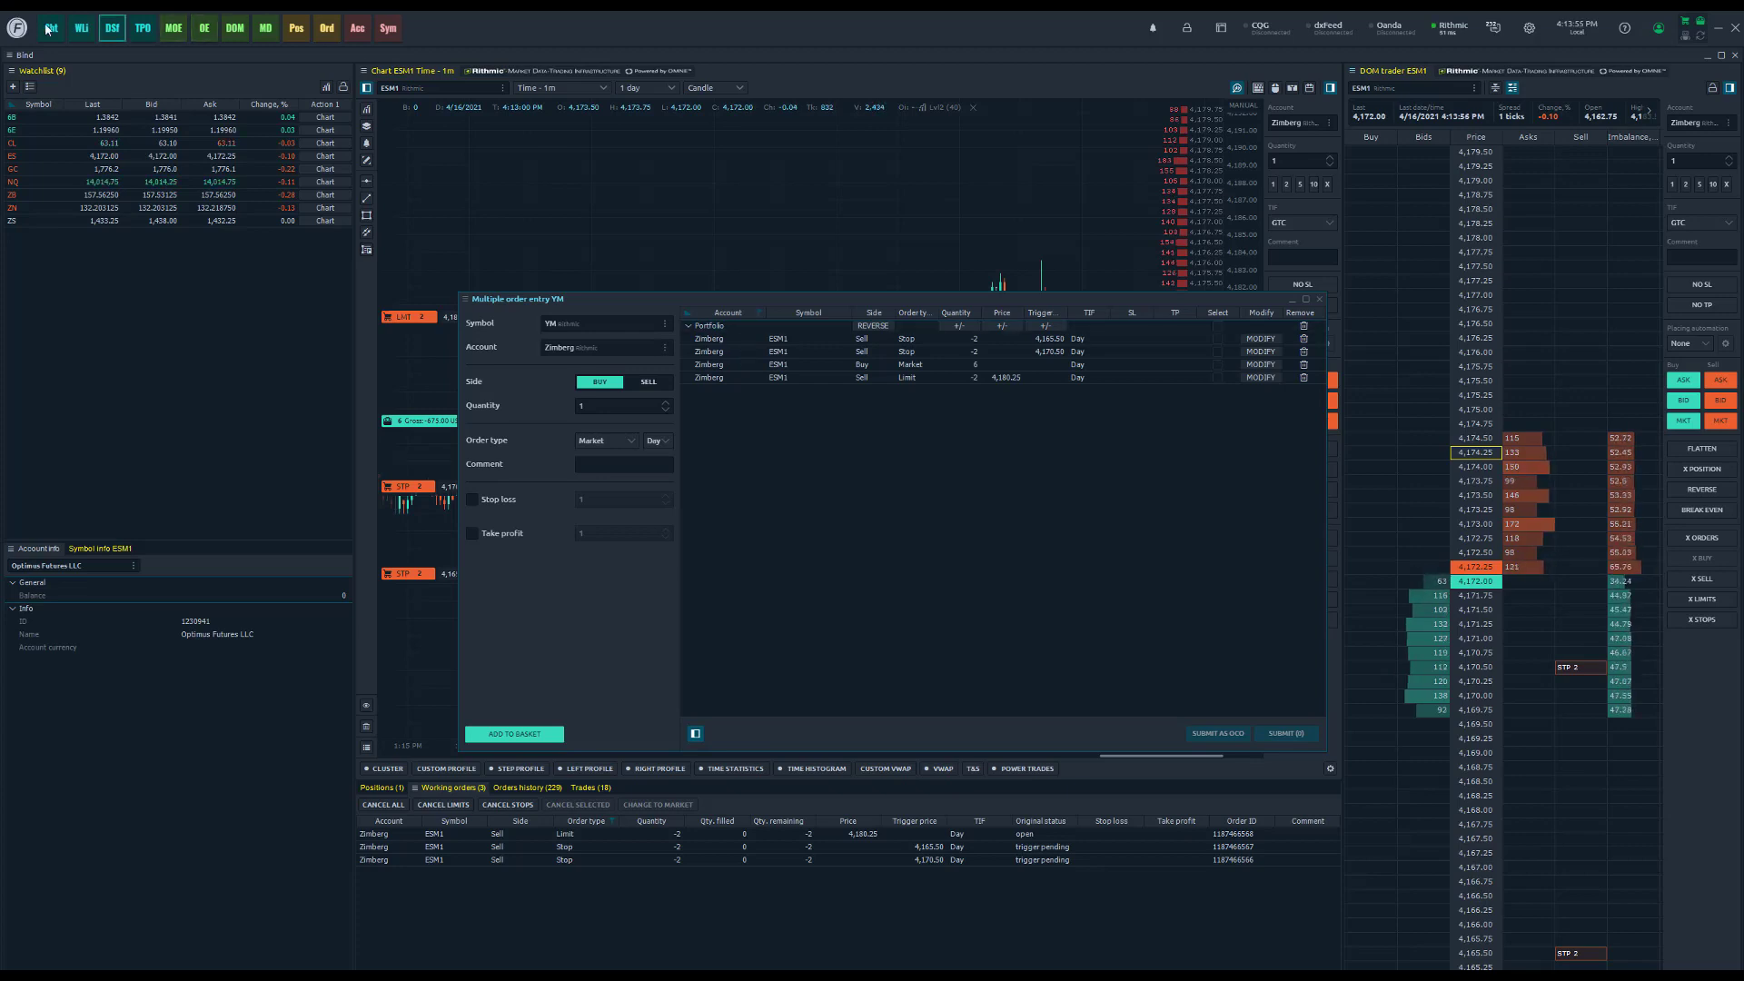
{"action": "left_click", "coordinate": [17, 28]}
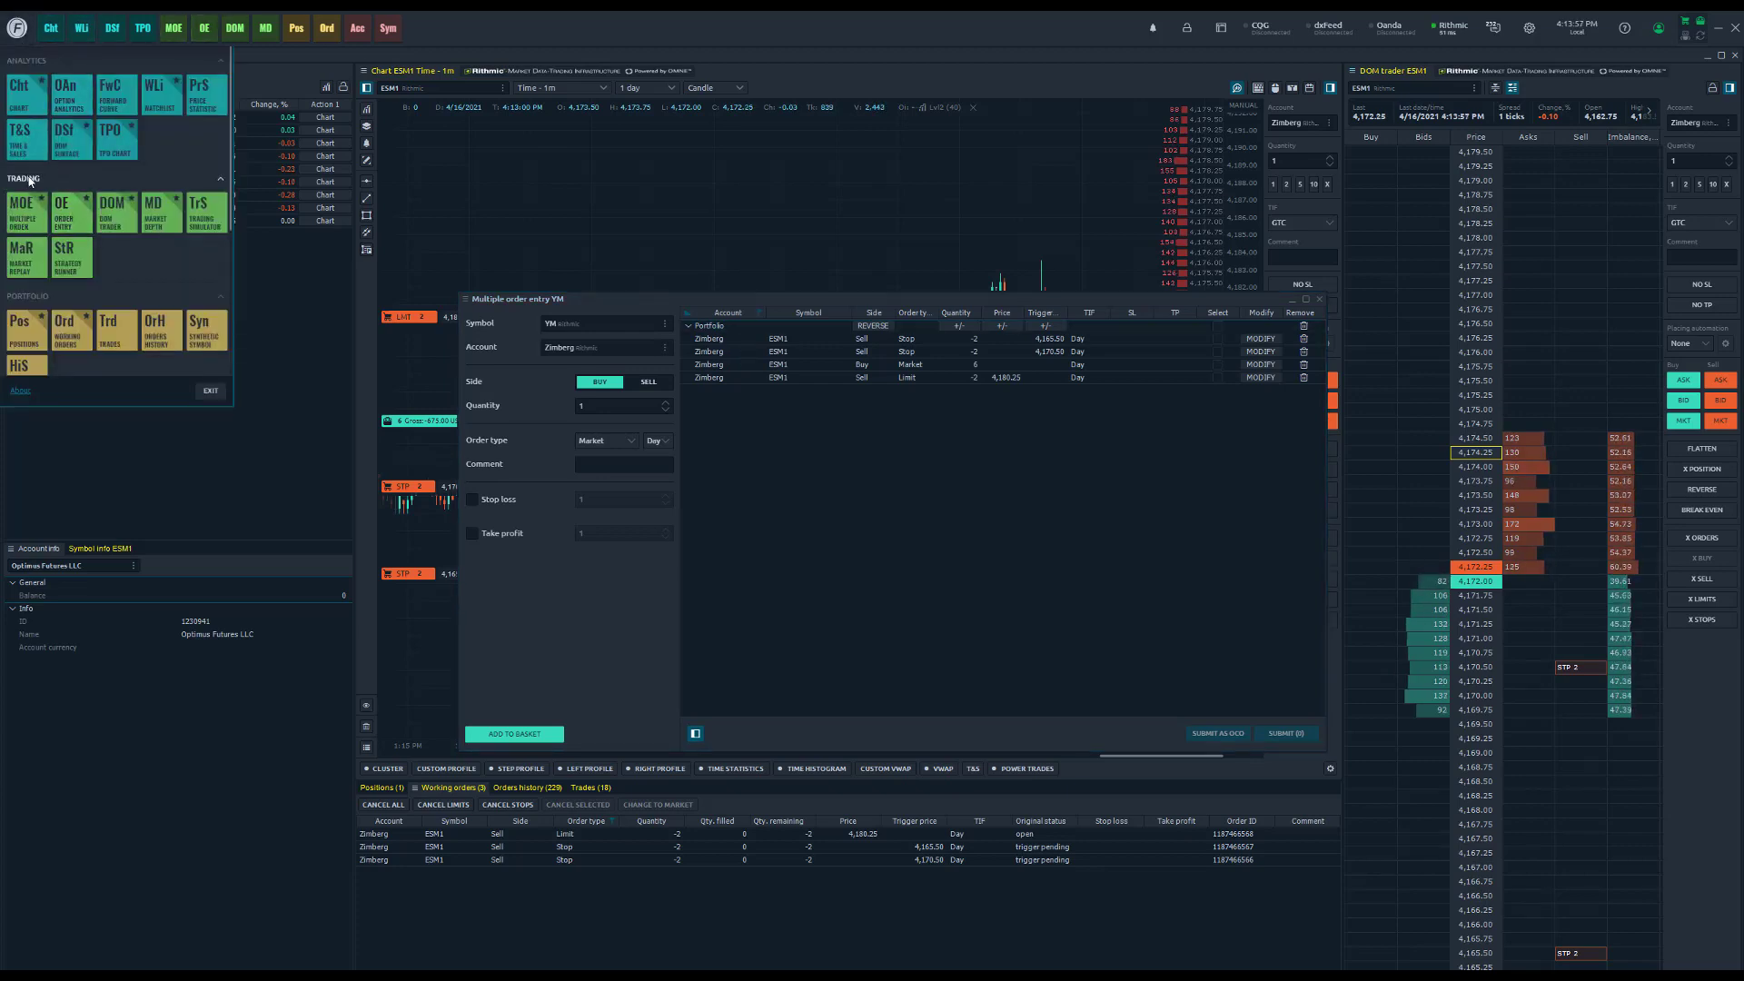